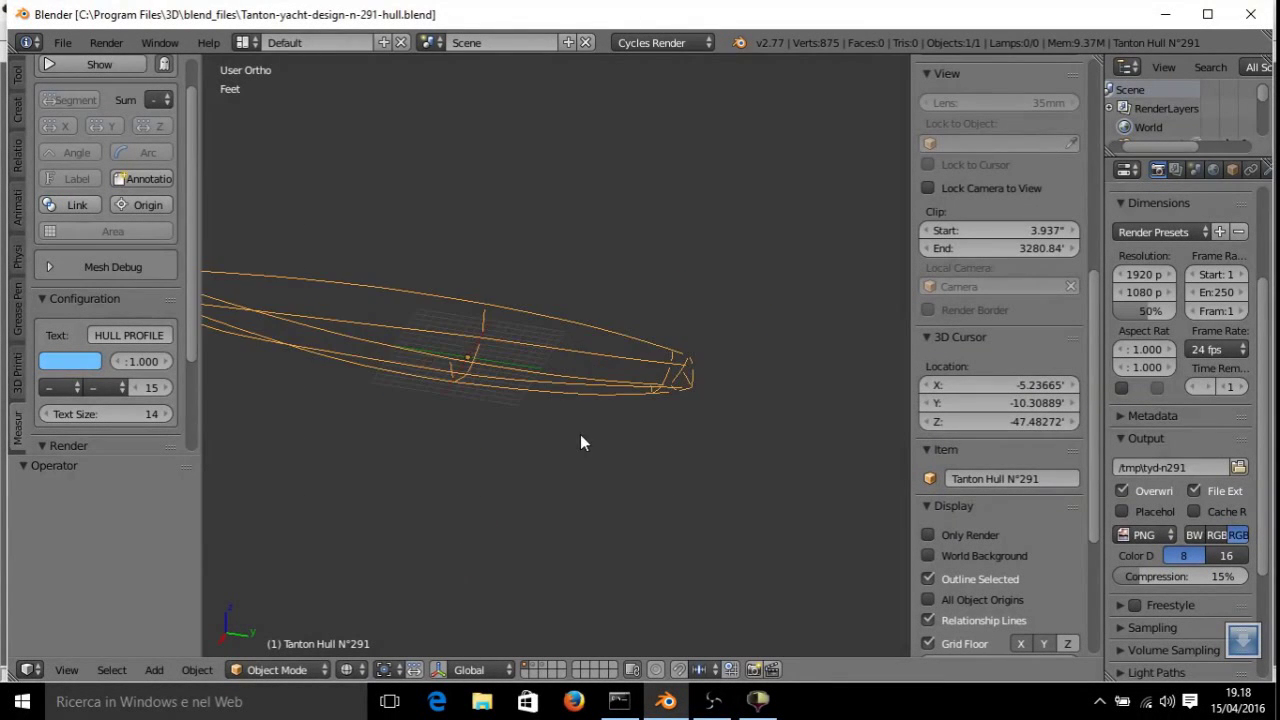
Compare the hull with the lines-plan blueprint from the side and from above.
key("KP_3")
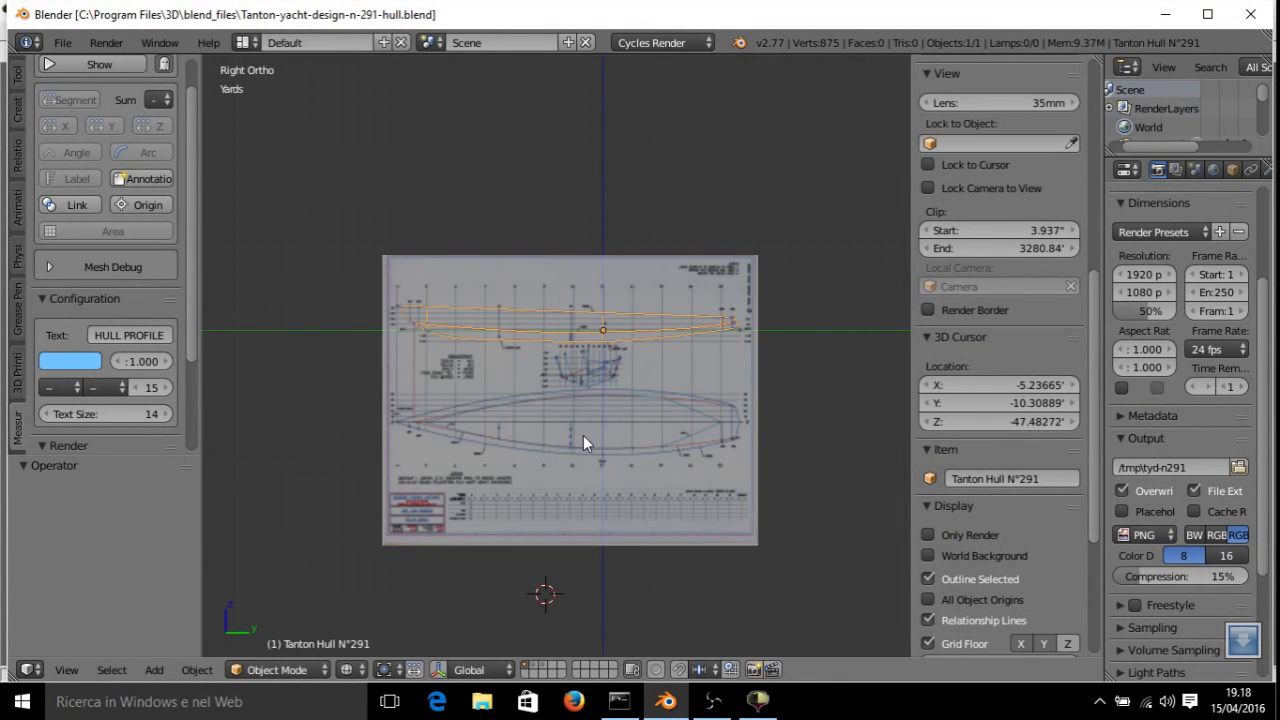
scroll(585, 432, "up", 2)
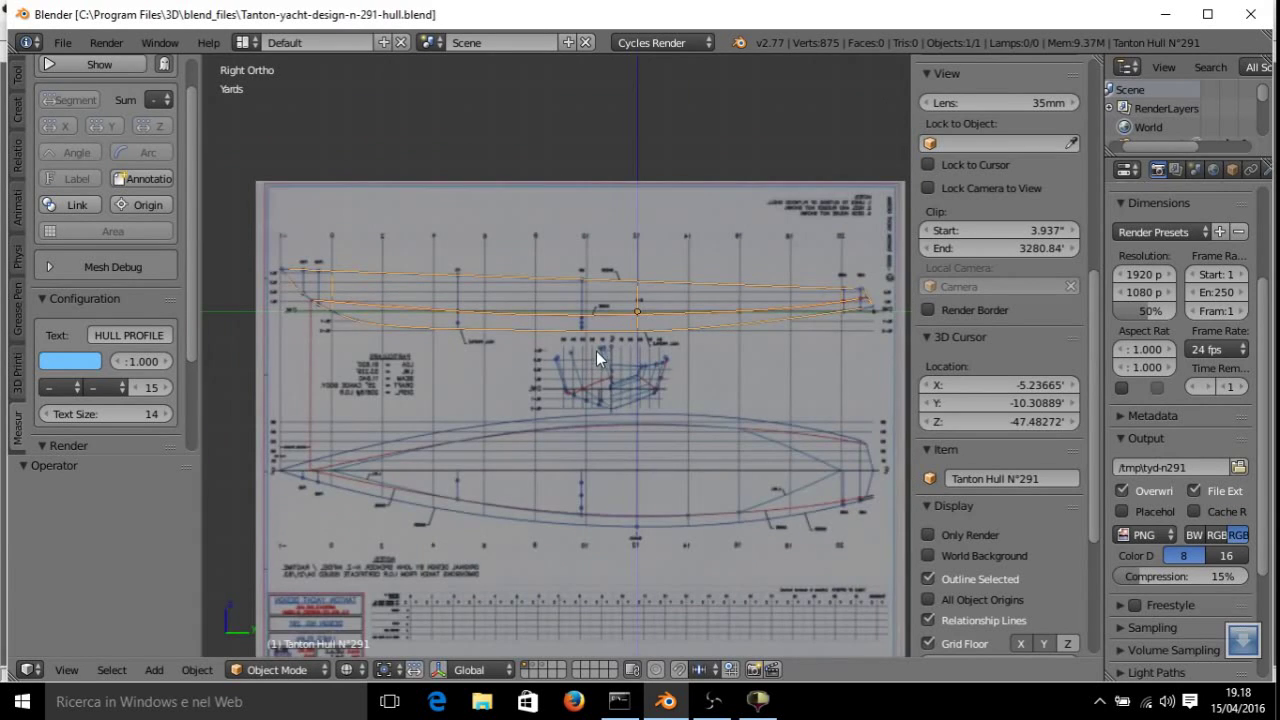
scroll(590, 346, "up", 2)
key("KP_7")
scroll(587, 342, "down", 3)
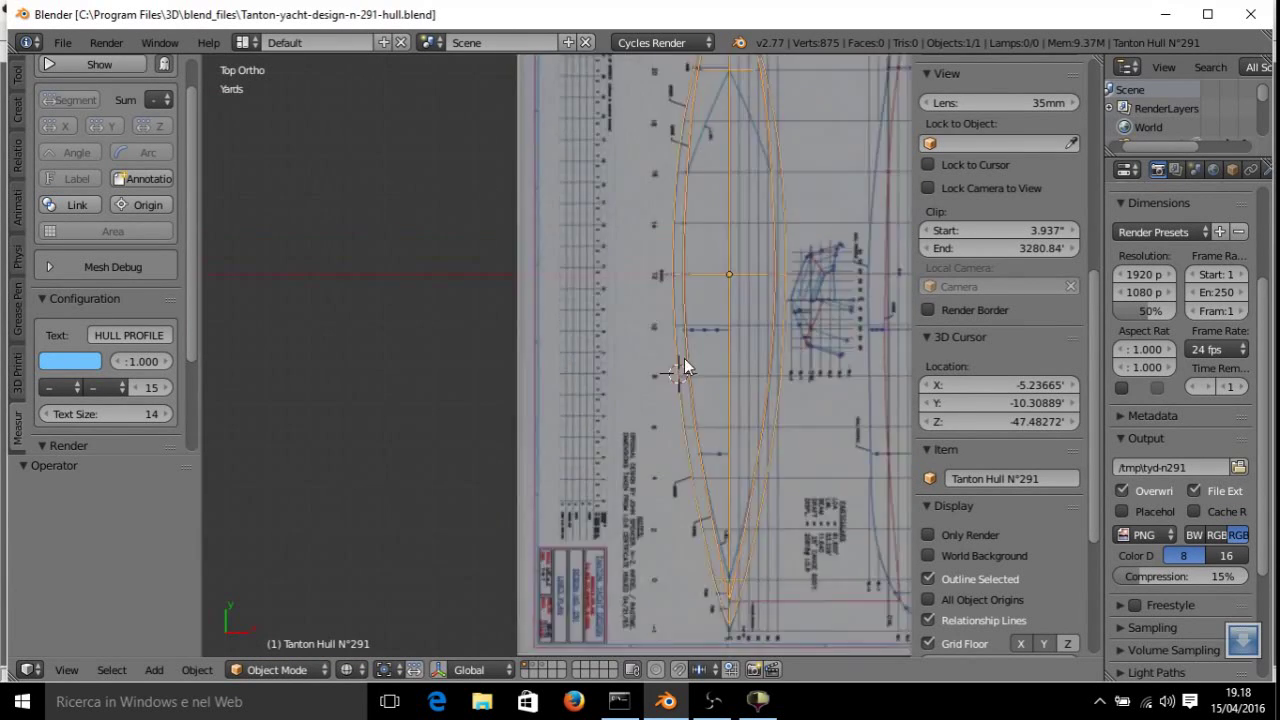
View the hull section from astern, then show four orthographic views with all four objects visible.
key("ctrl+KP_1")
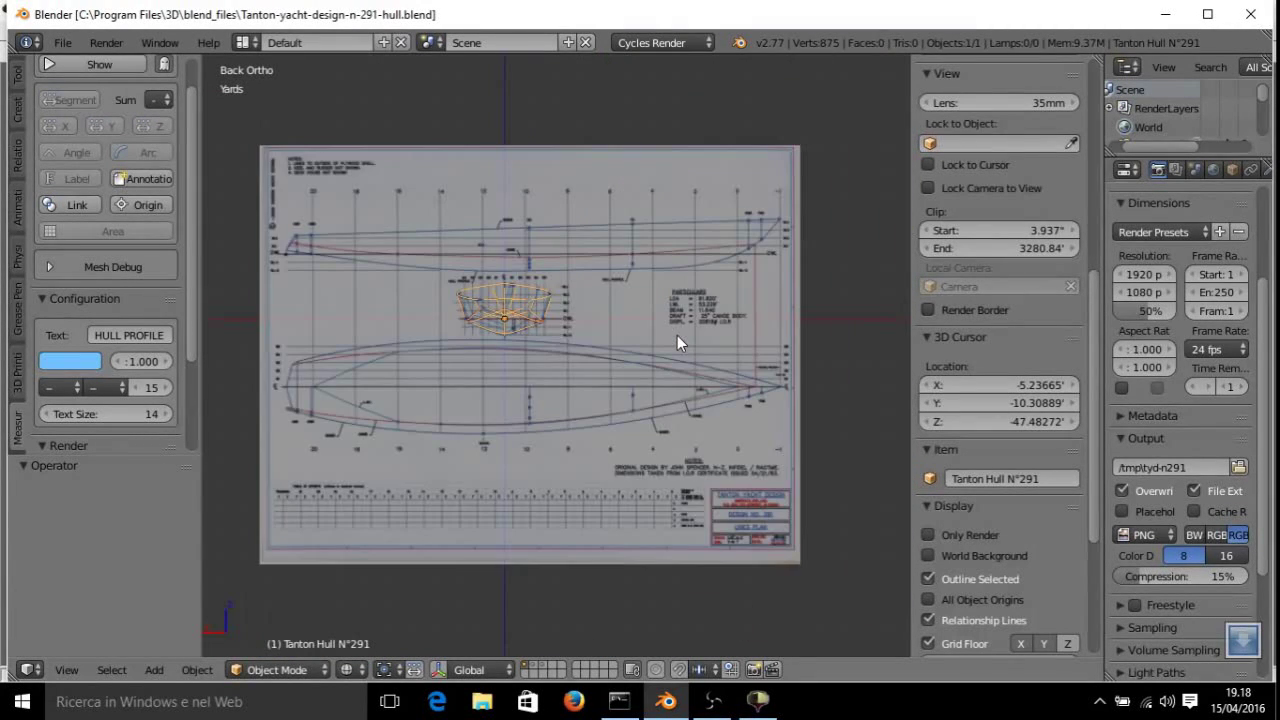
scroll(501, 250, "up", 4)
middle_click_drag(501, 250, 627, 286, "shift")
scroll(630, 286, "up", 1)
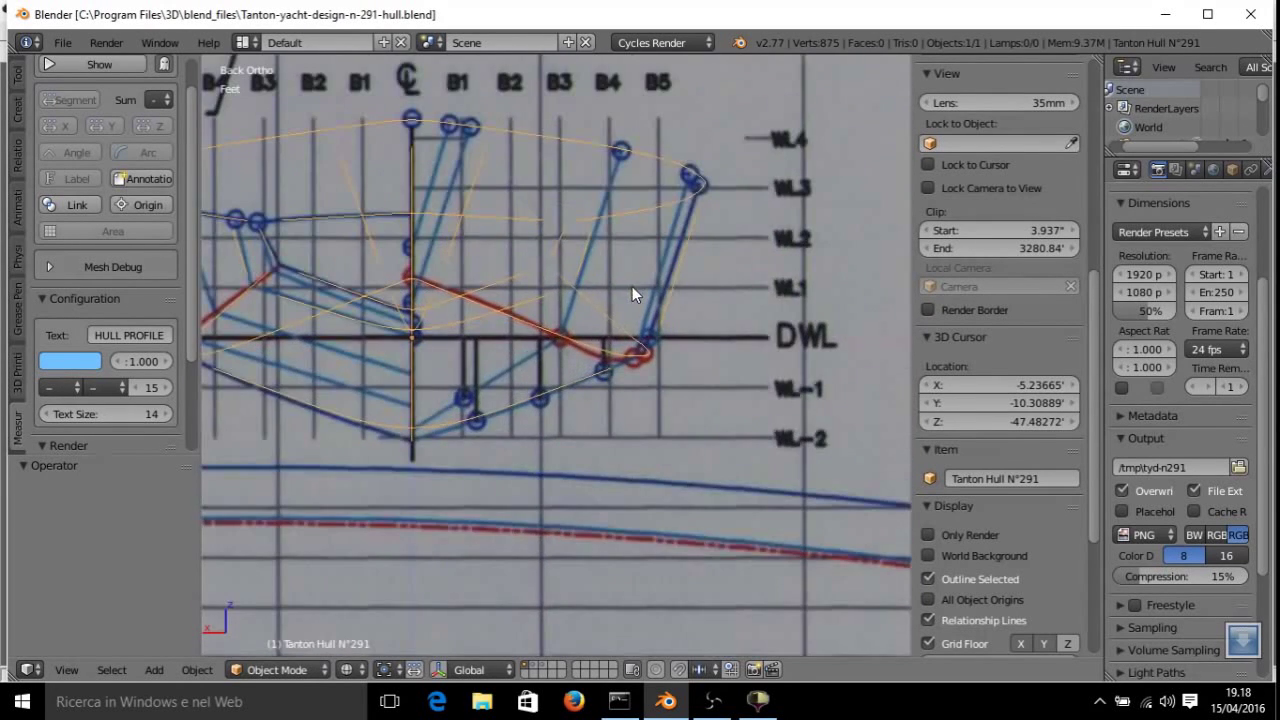
scroll(626, 282, "down", 2)
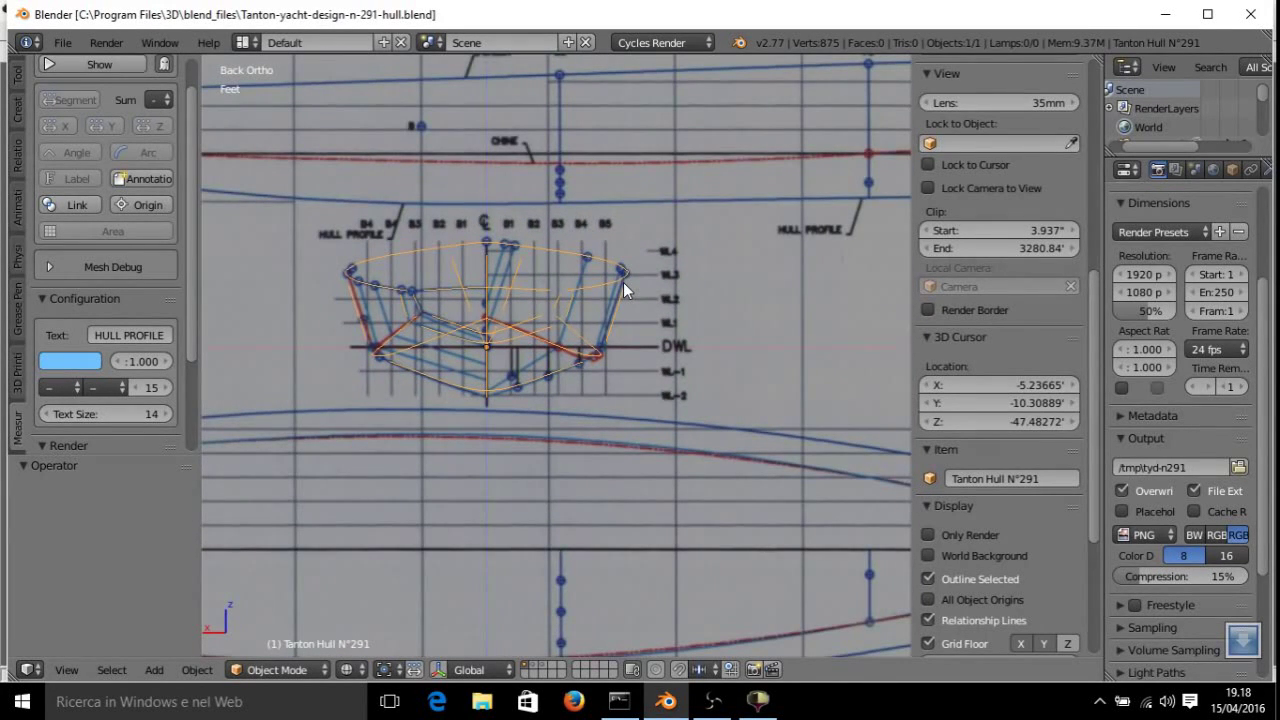
scroll(648, 297, "down", 3)
scroll(994, 404, "down", 6)
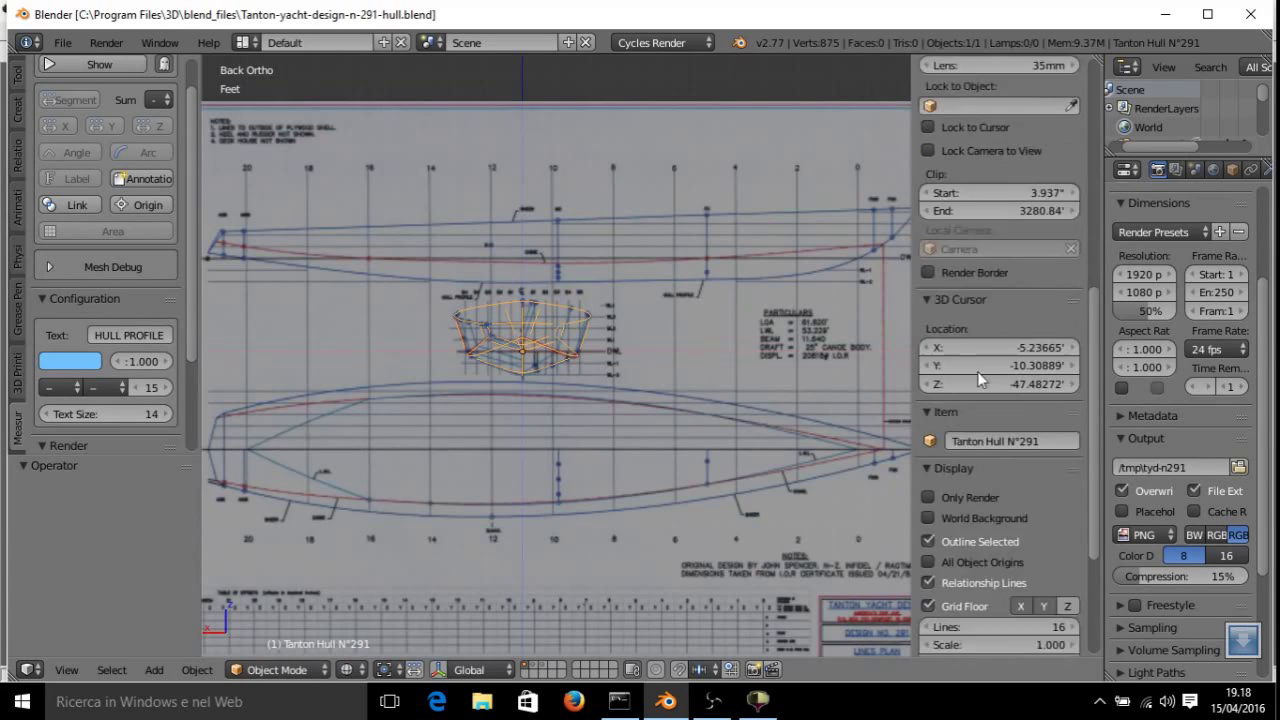
left_click(934, 494)
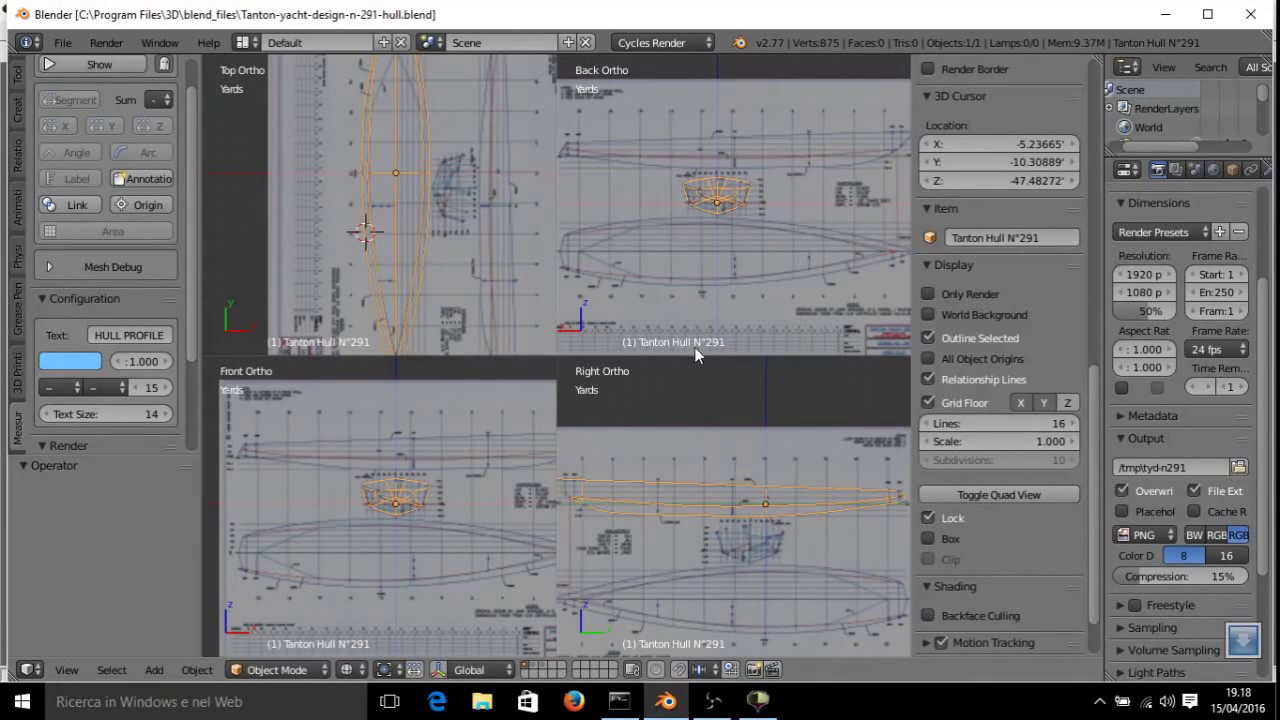
left_click(535, 672, "shift")
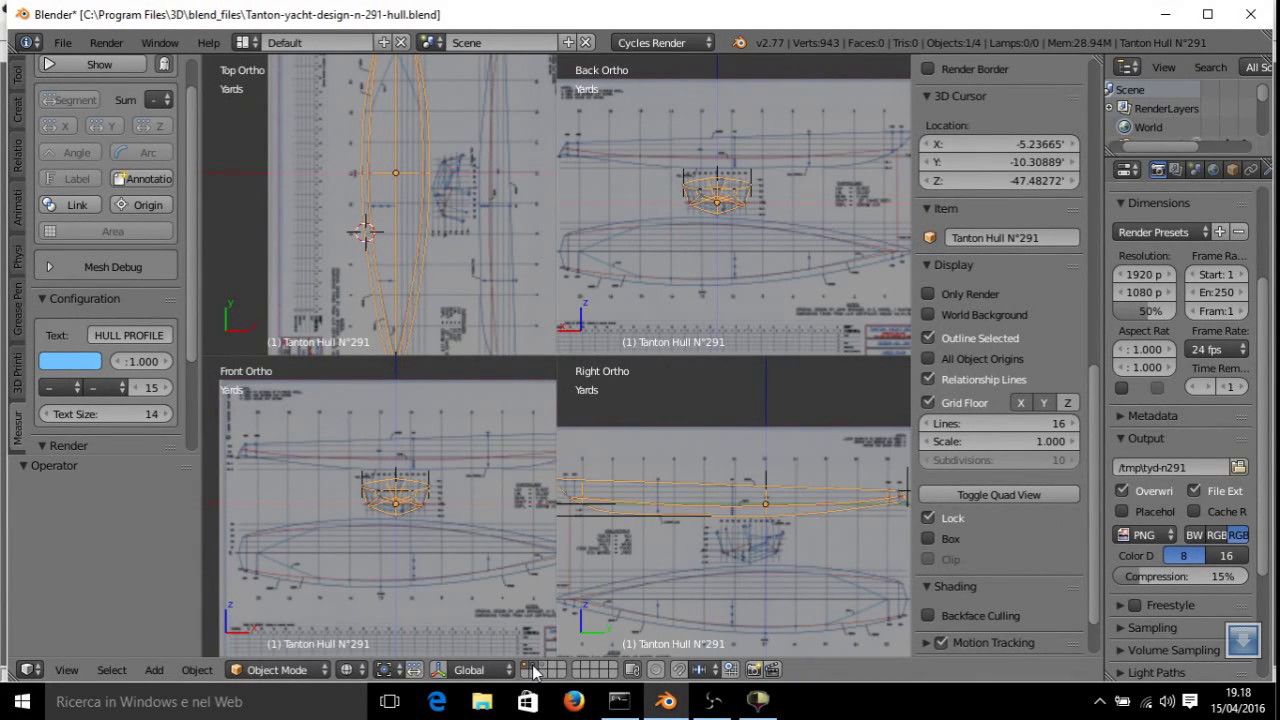
Return to one view and show the 61.82 ft LOA, 11.64 ft BEAM and 2.08 ft DWL labels.
left_click(997, 494)
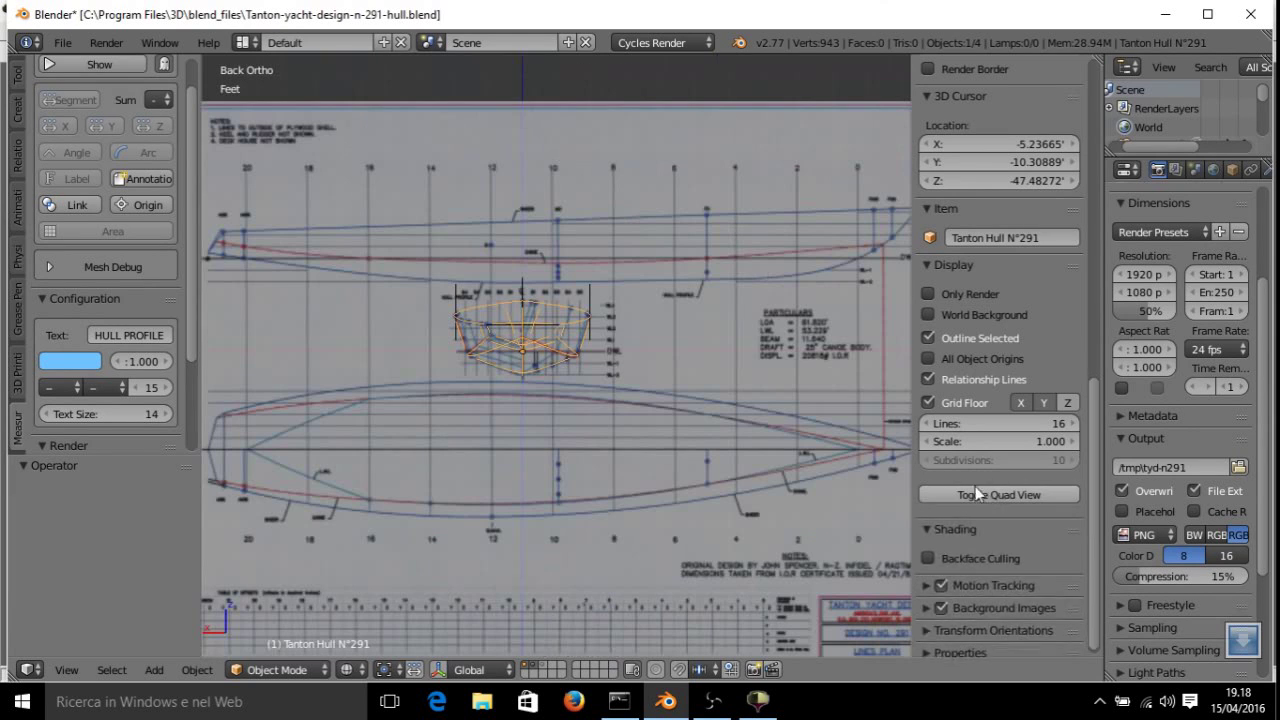
left_click(101, 62)
middle_click_drag(315, 179, 529, 229)
scroll(520, 238, "up", 6)
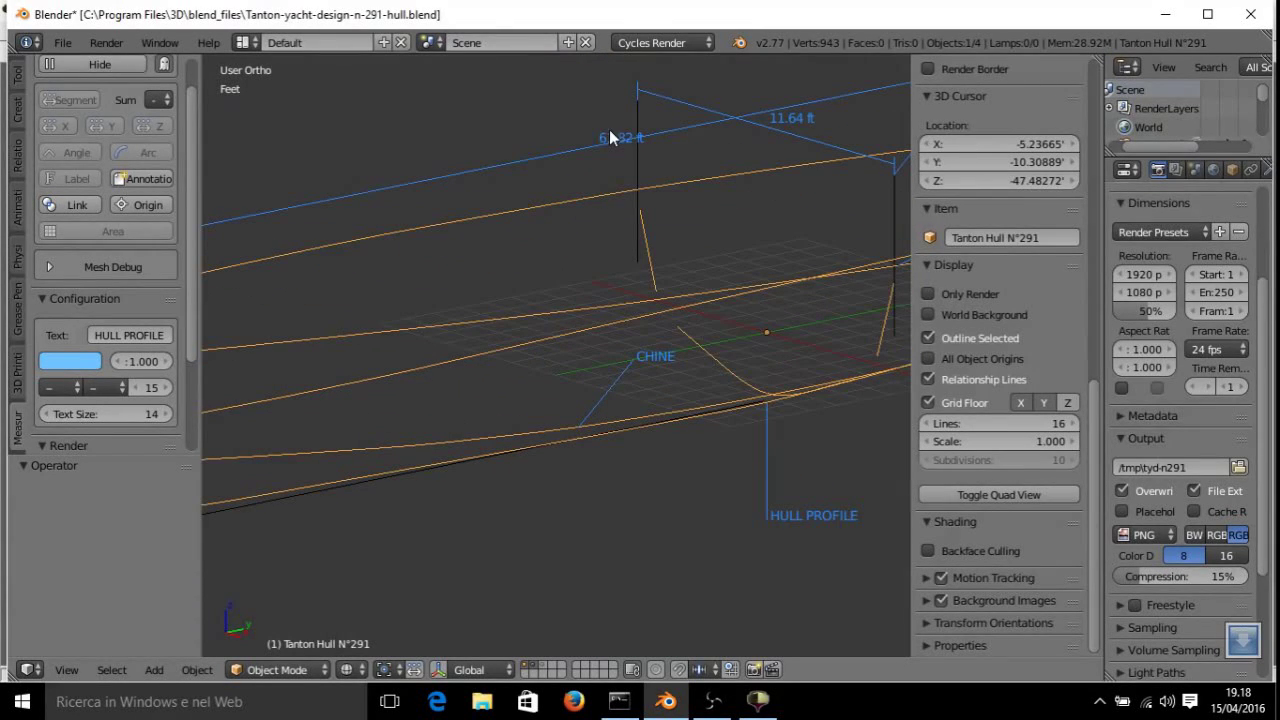
key("ctrl+KP_3")
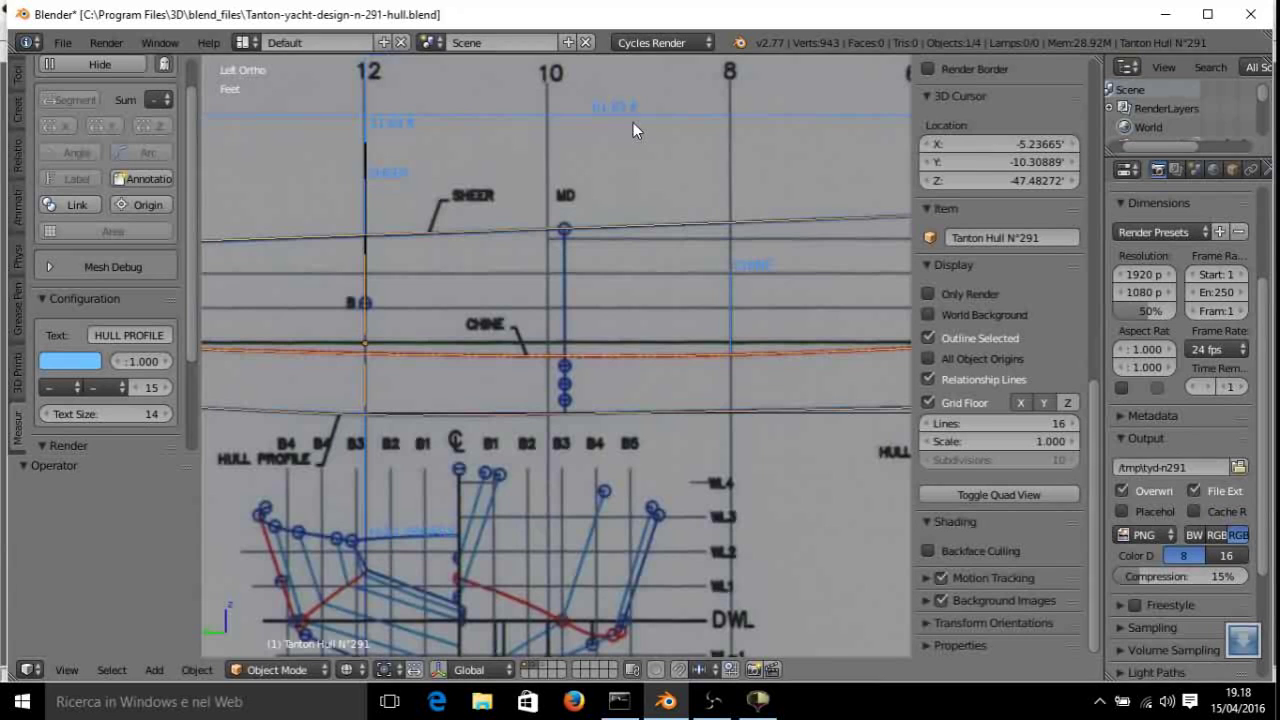
scroll(748, 400, "down", 2)
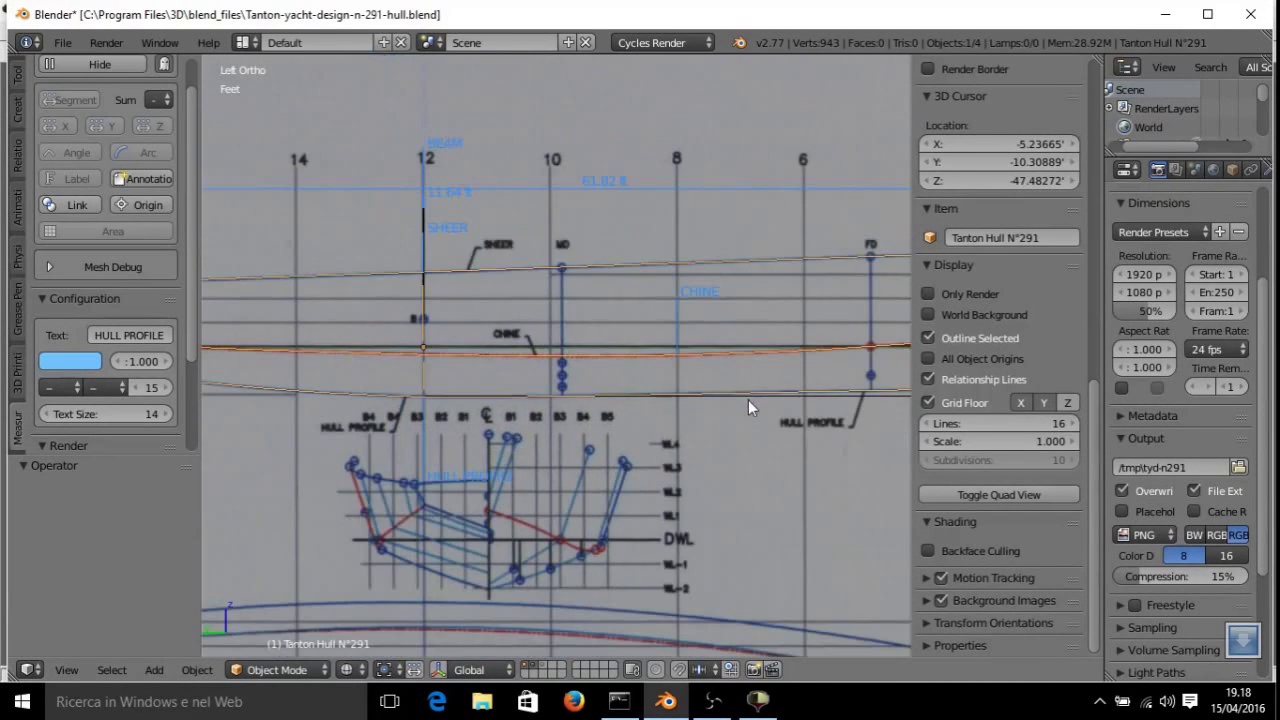
Compare the hull with the blueprint's PARTICULARS table and stations 14 to 0 from several angles.
middle_click_drag(748, 400, 513, 423, "shift")
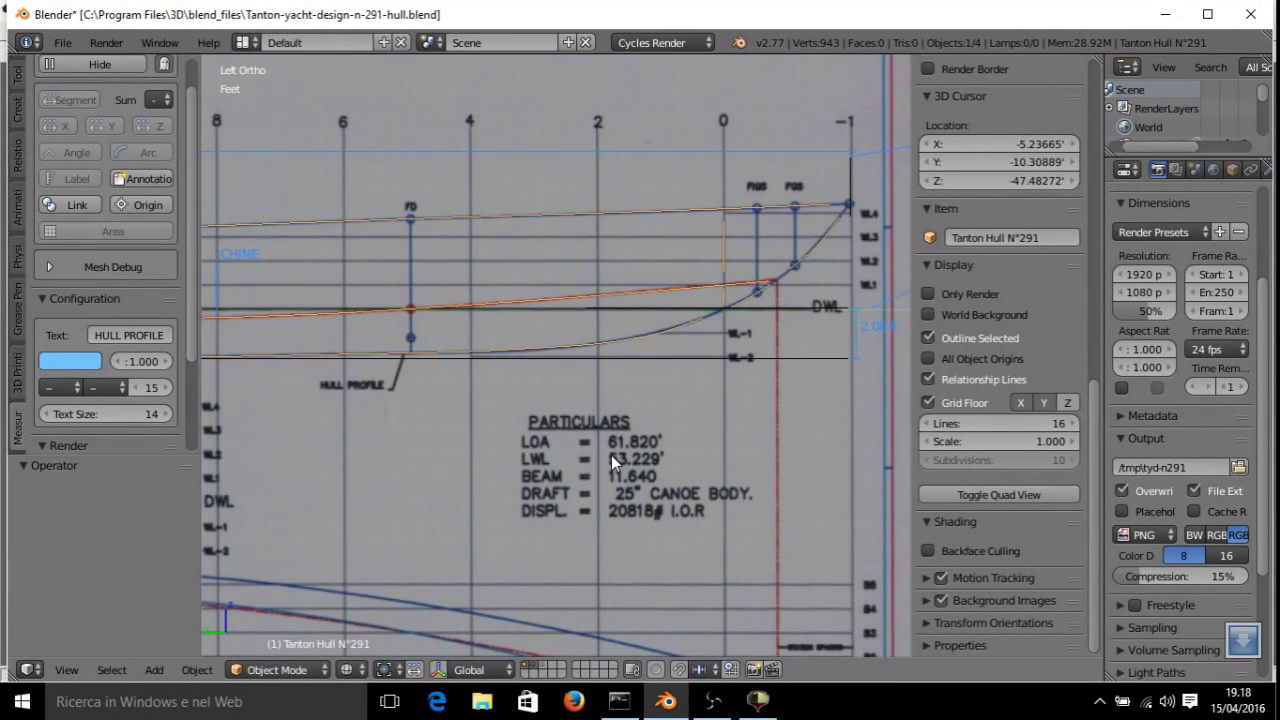
scroll(663, 446, "down", 2)
middle_click_drag(636, 431, 694, 383, "shift")
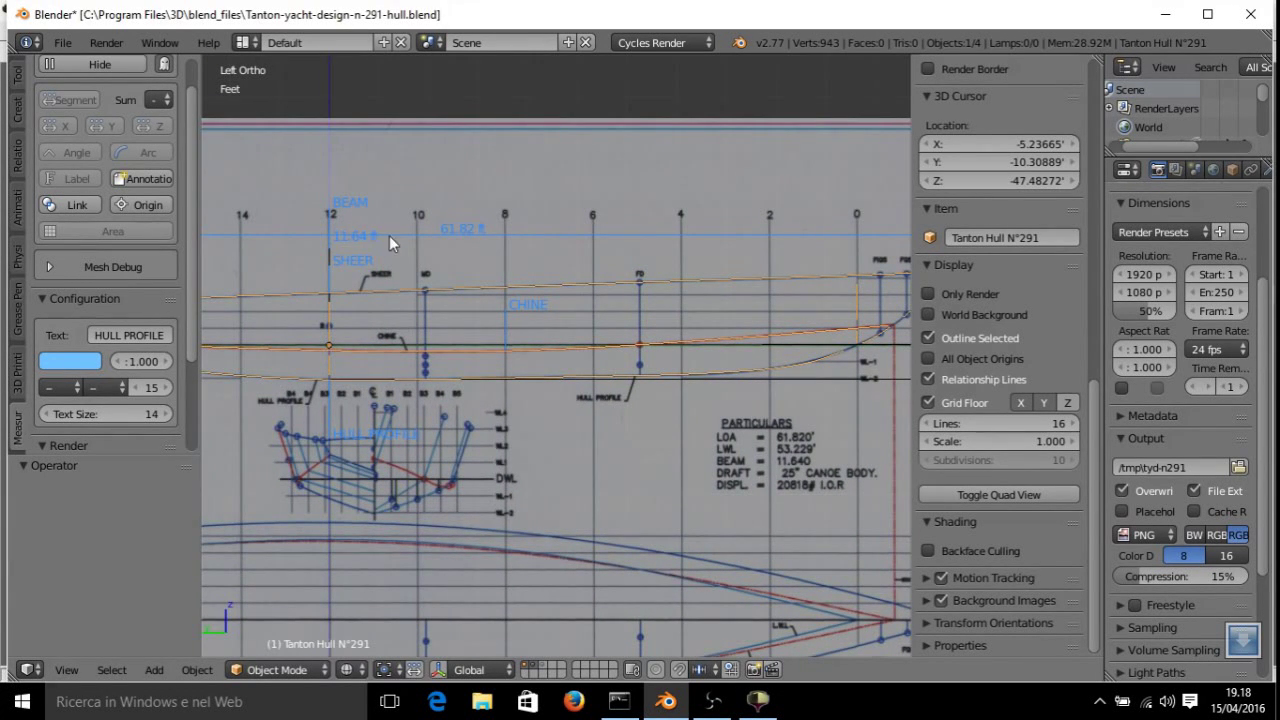
middle_click_drag(389, 235, 330, 282)
middle_click_drag(493, 233, 327, 286)
scroll(370, 381, "up", 3)
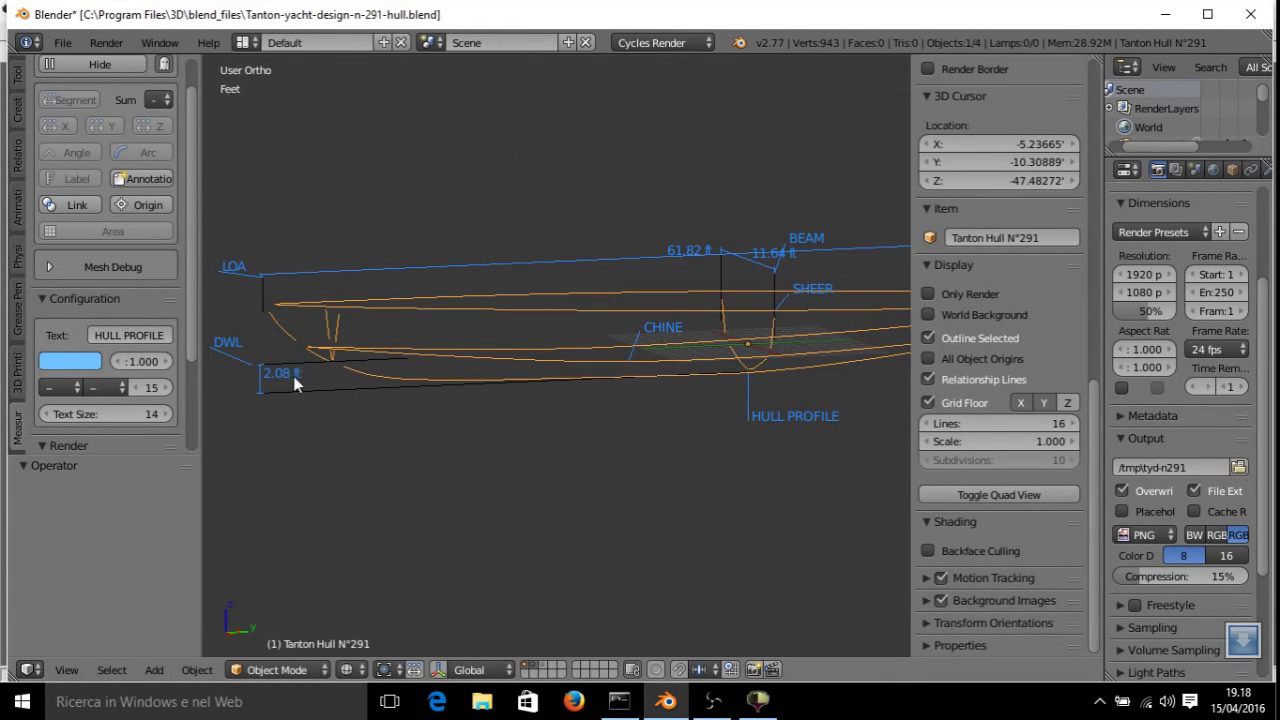
middle_click_drag(722, 388, 680, 385)
middle_click_drag(512, 413, 486, 359)
In Edit Mode, select the hull's top, lower and lowest edge loops and test-move them.
key("Tab")
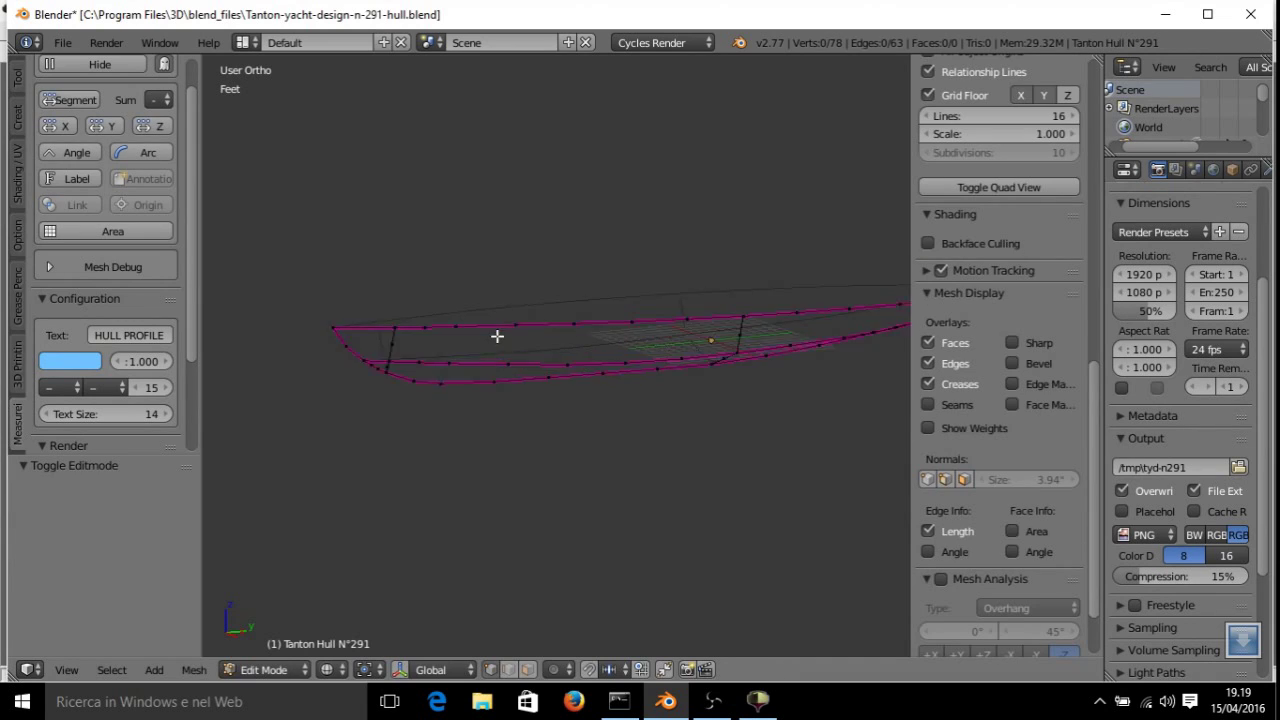
key("l")
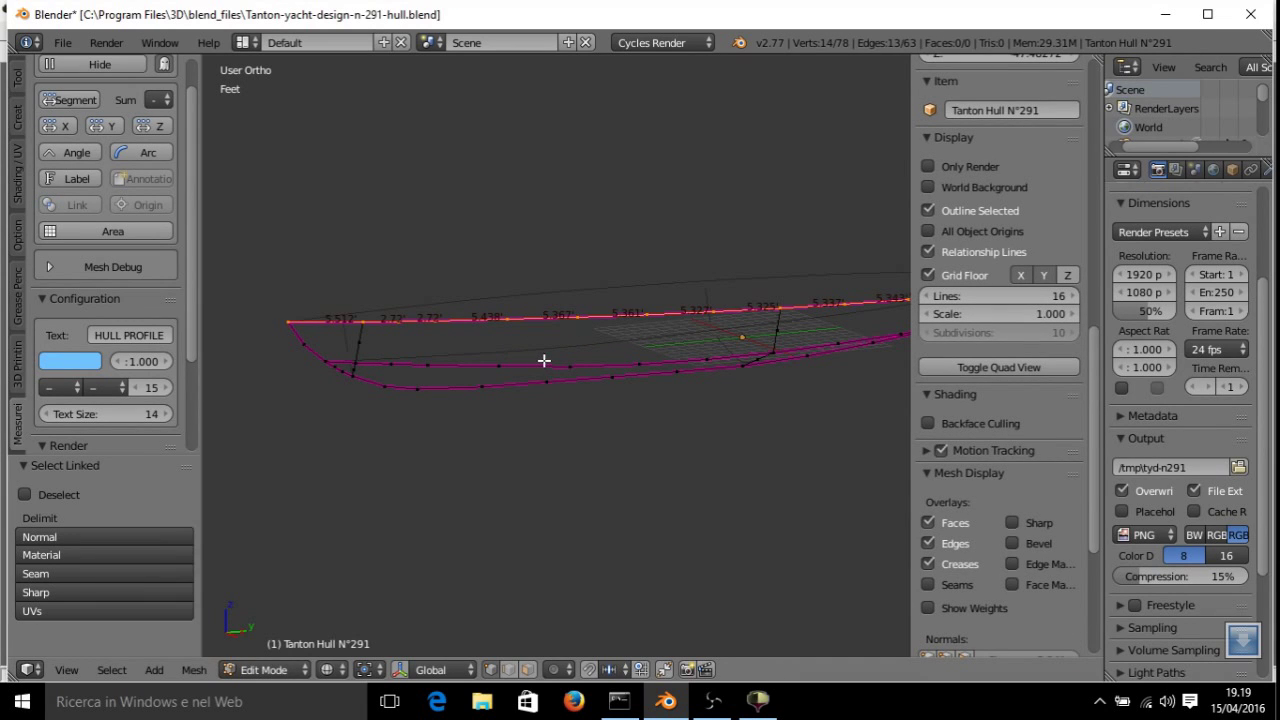
key("g")
key("Escape")
key("l")
key("g")
key("Escape")
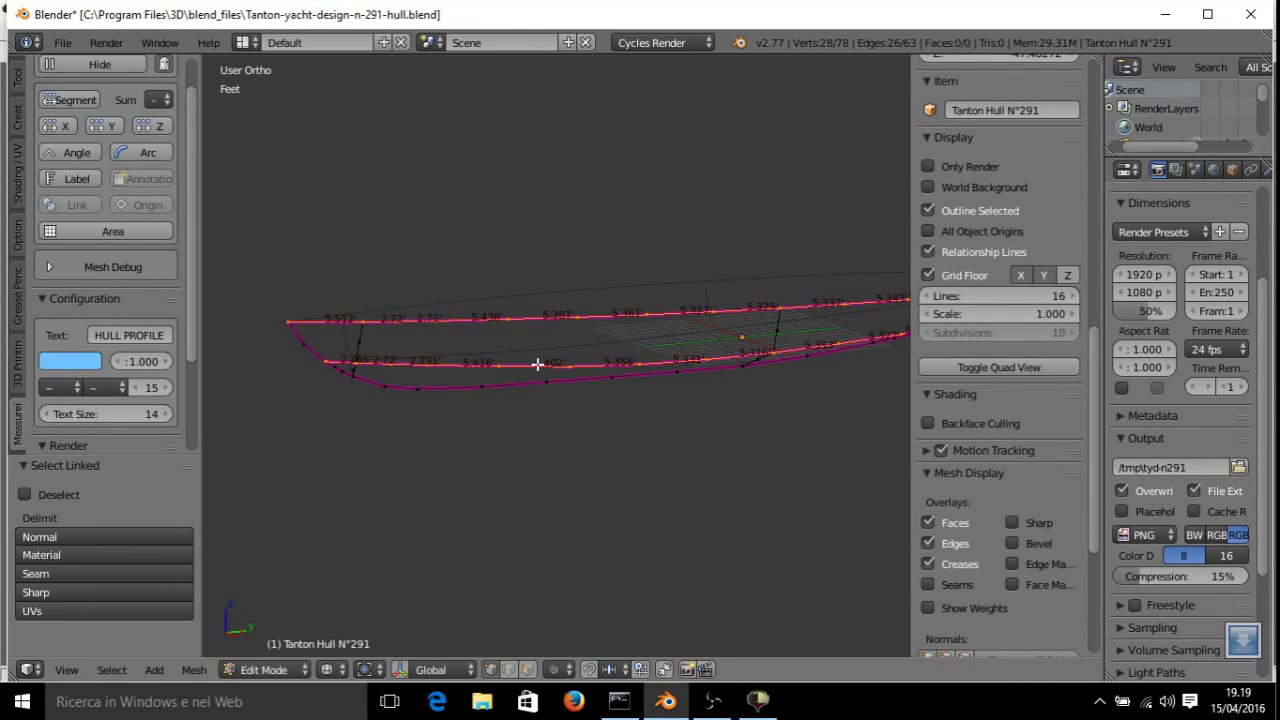
key("l")
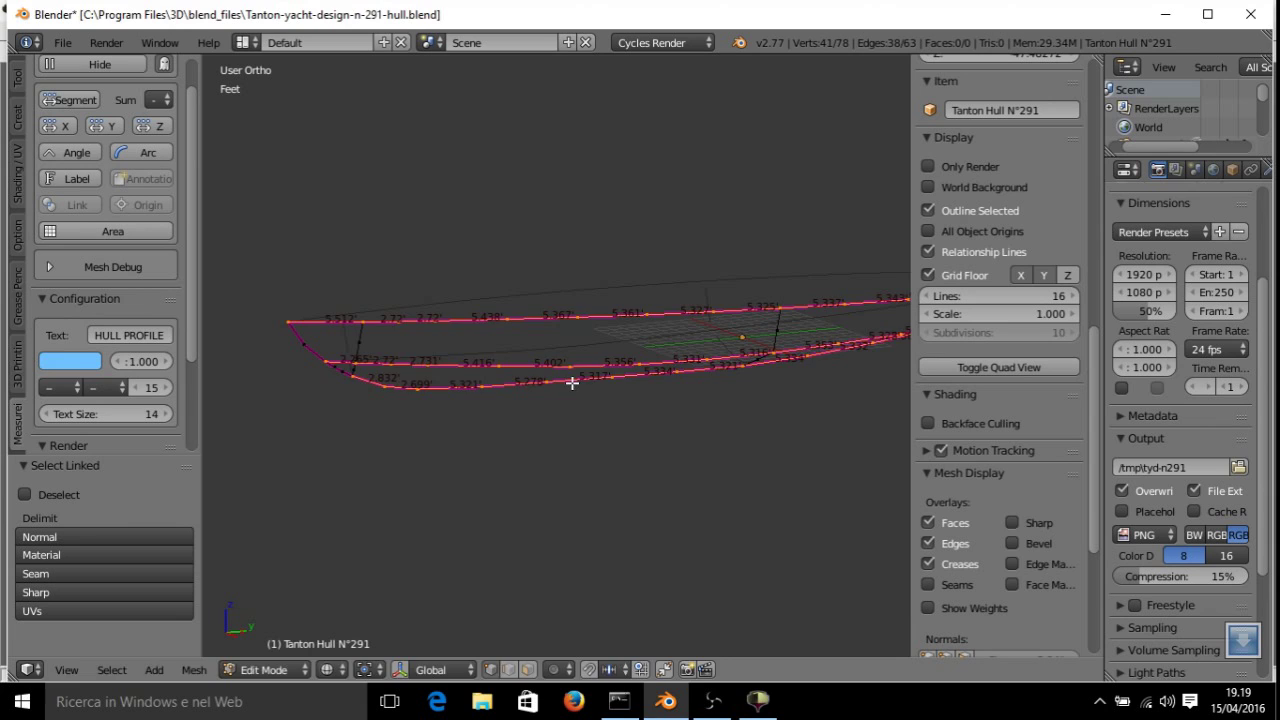
key("g")
key("Escape")
scroll(483, 237, "down", 2)
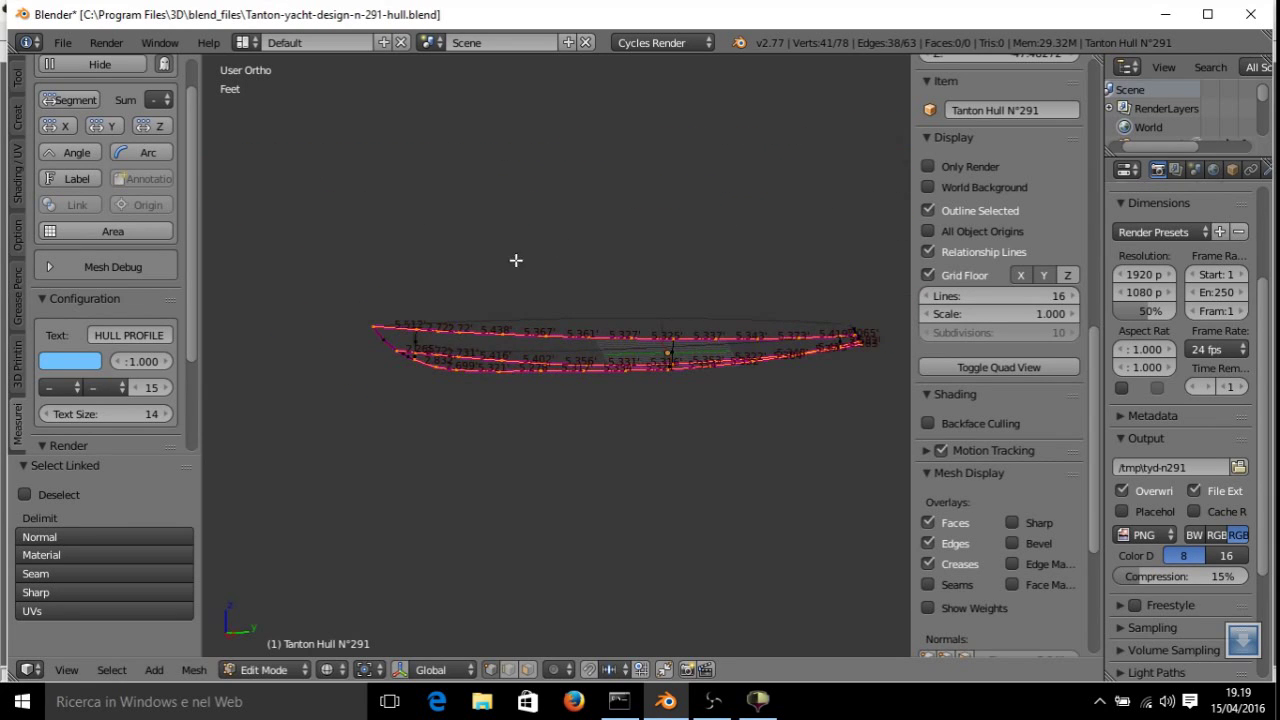
key("g")
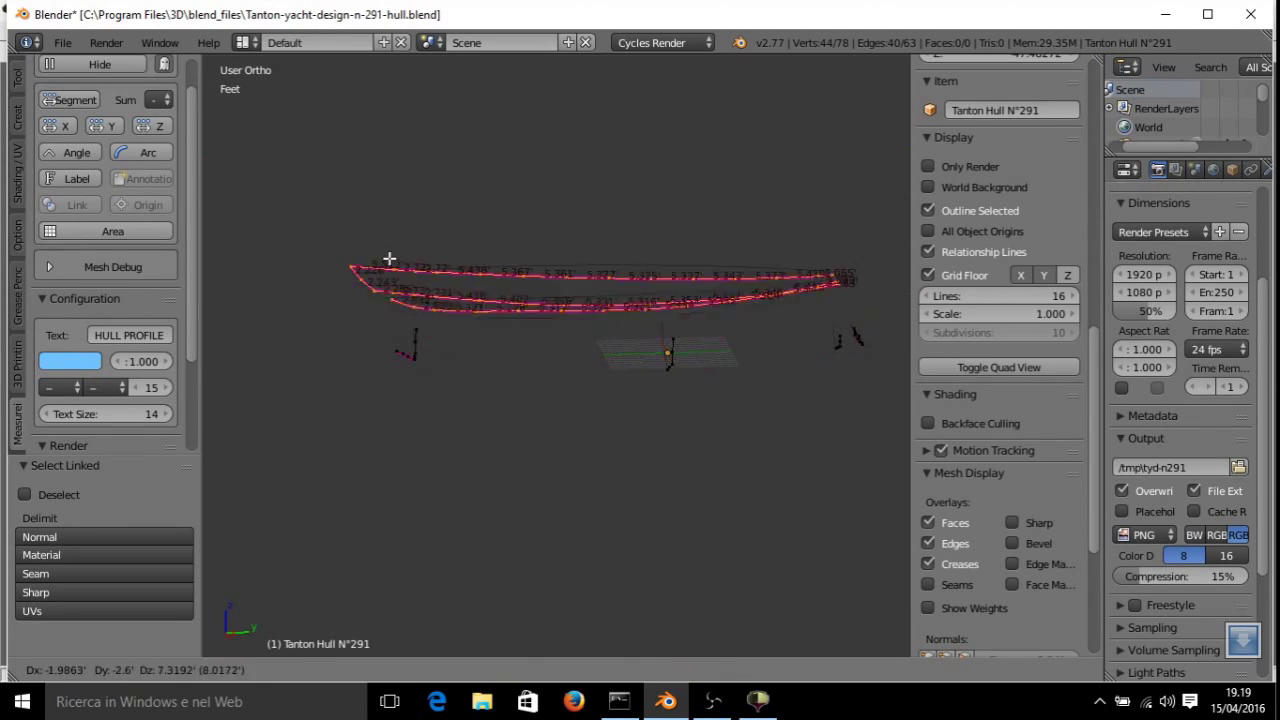
key("Escape")
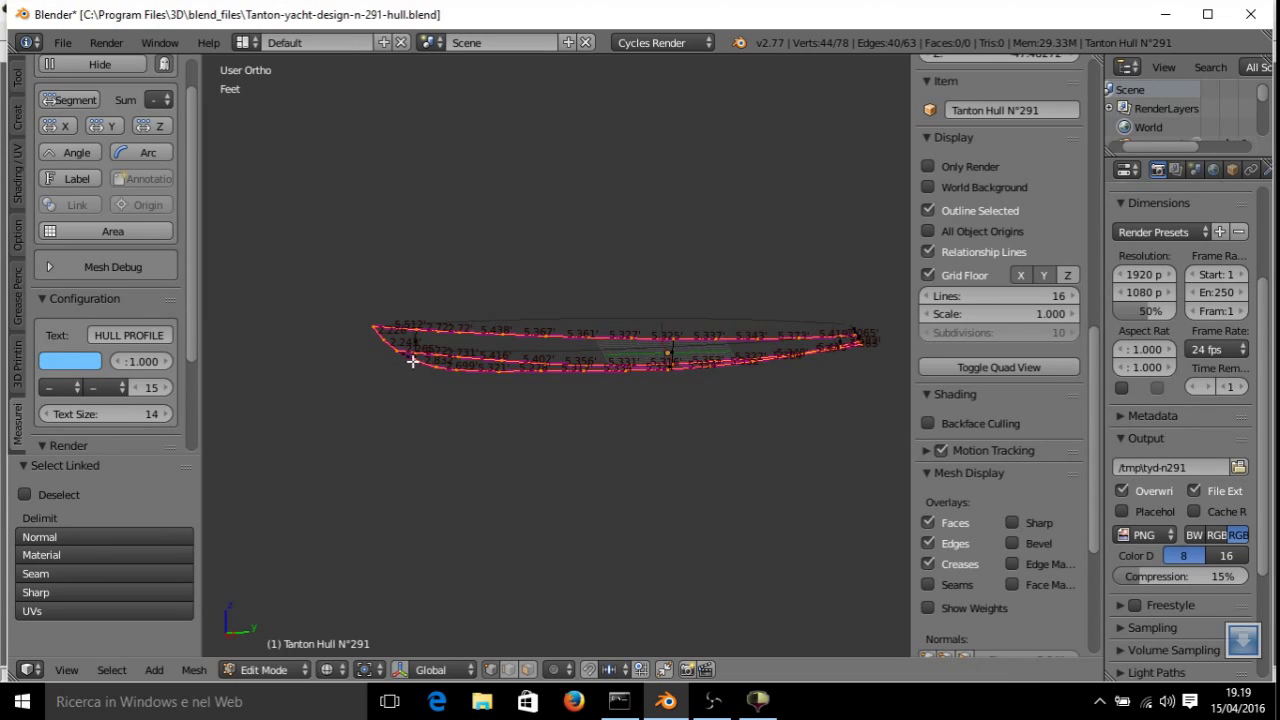
Hide the selected loops and a short line to inspect the rest, then reveal everything.
key("h")
middle_click_drag(423, 358, 630, 371)
key("l")
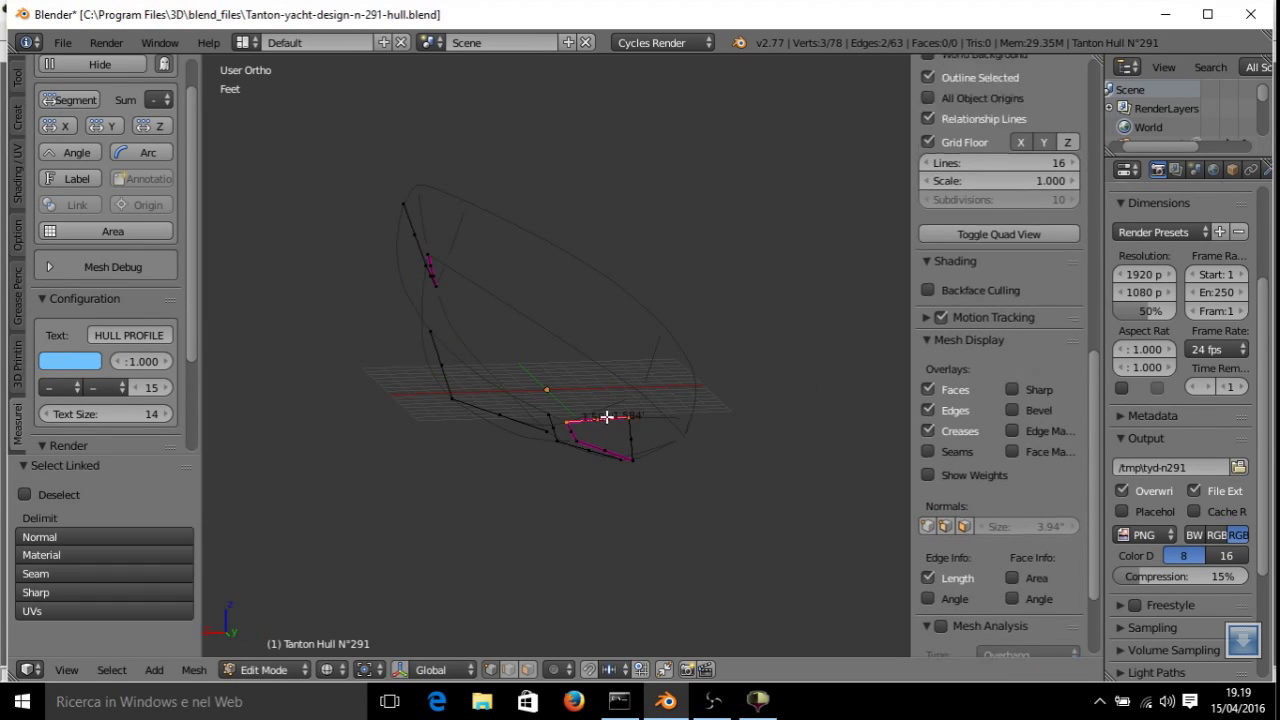
key("h")
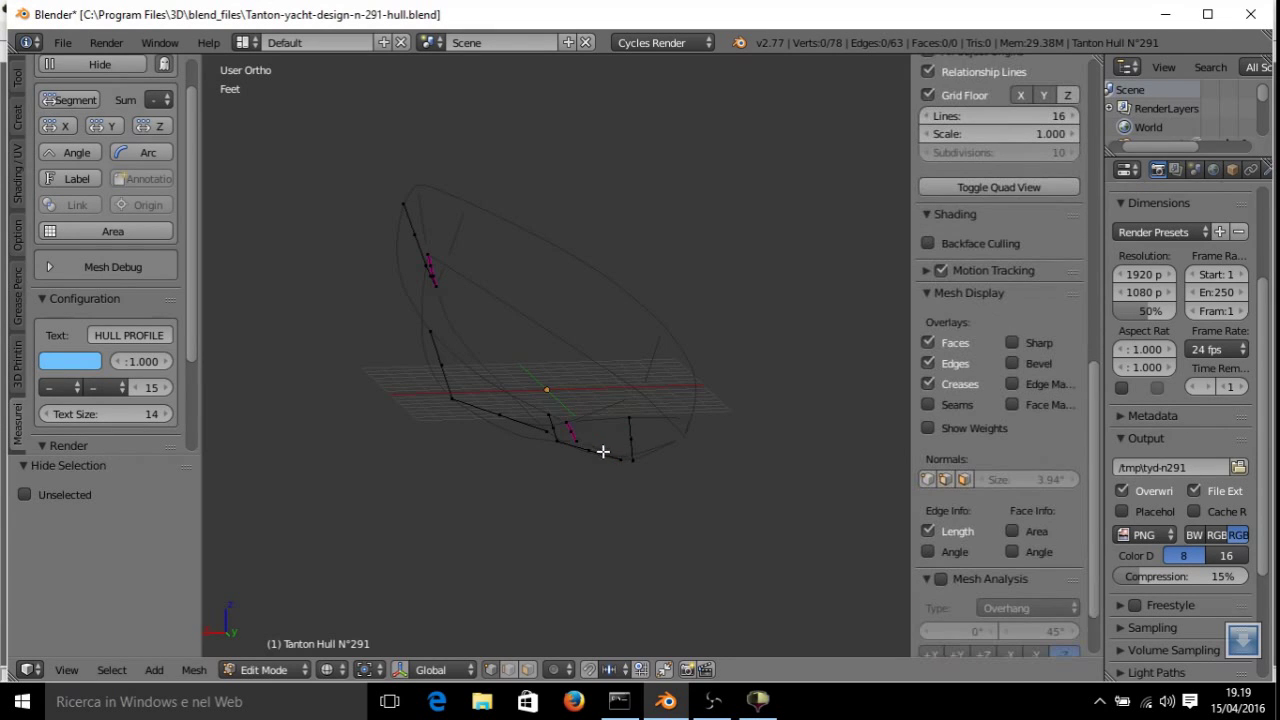
middle_click_drag(578, 432, 748, 434)
key("alt+h")
middle_click_drag(679, 413, 600, 432)
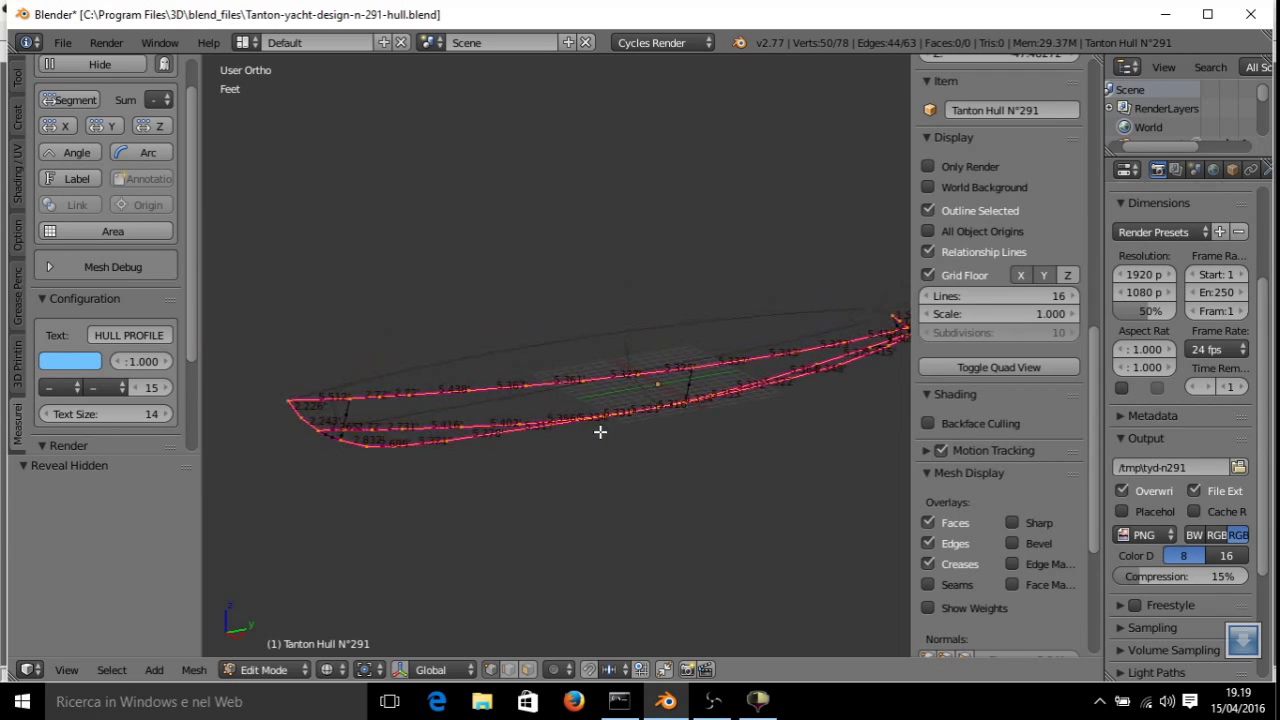
Remove the 23 duplicate vertices, leaving 55 vertices and 63 edges, then deselect all.
key("a")
key("a")
middle_click_drag(683, 386, 518, 361)
key("w")
key("Up")
key("Up")
key("Up")
key("Up")
key("Return")
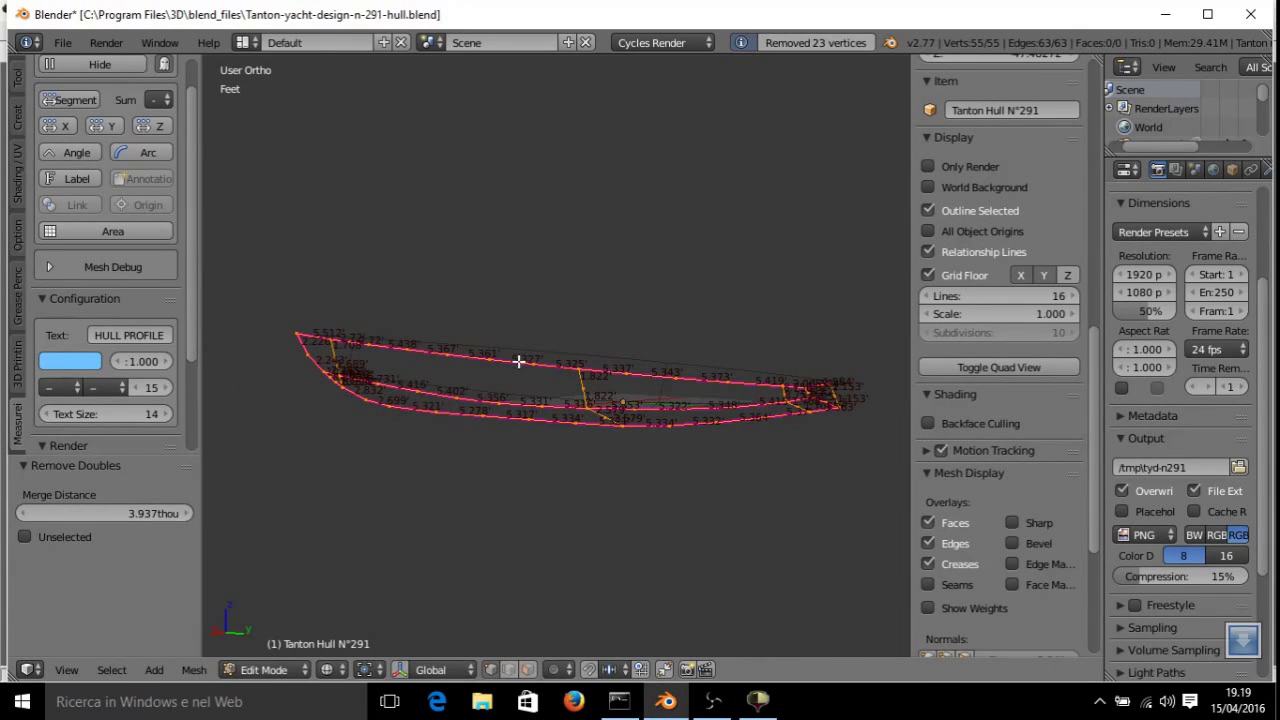
middle_click_drag(528, 358, 574, 400)
key("a")
middle_click_drag(468, 418, 326, 429)
Grid-fill the hull end from the two selected top-edge vertices.
right_click(286, 420)
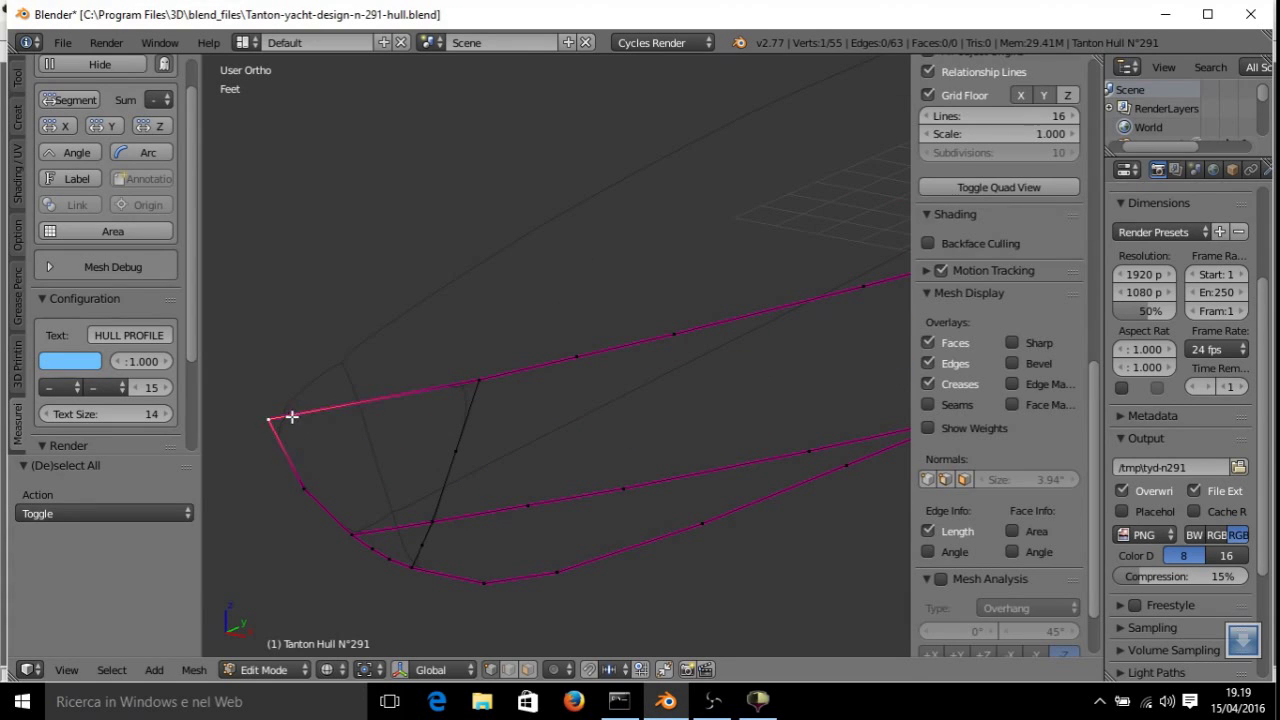
right_click(480, 377, "shift")
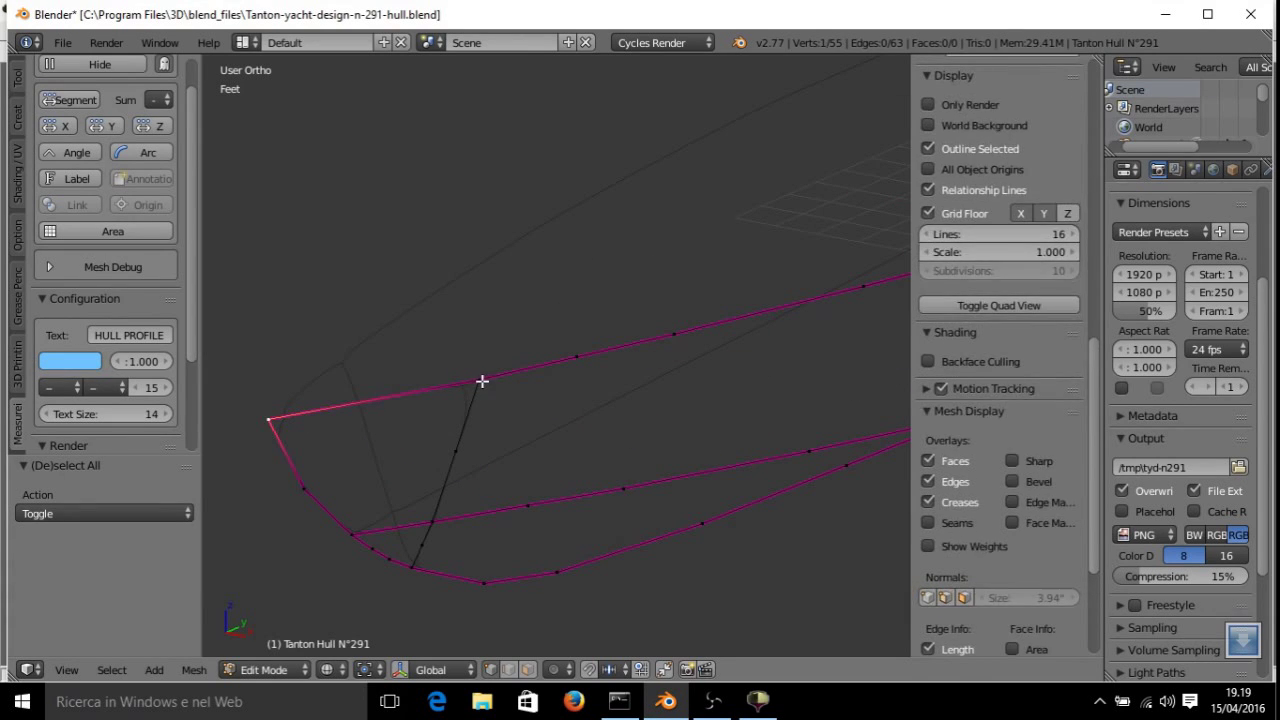
key("ctrl+f")
left_click(430, 510)
Grid-fill the next topside panel down to the middle hull line.
scroll(420, 506, "down", 2)
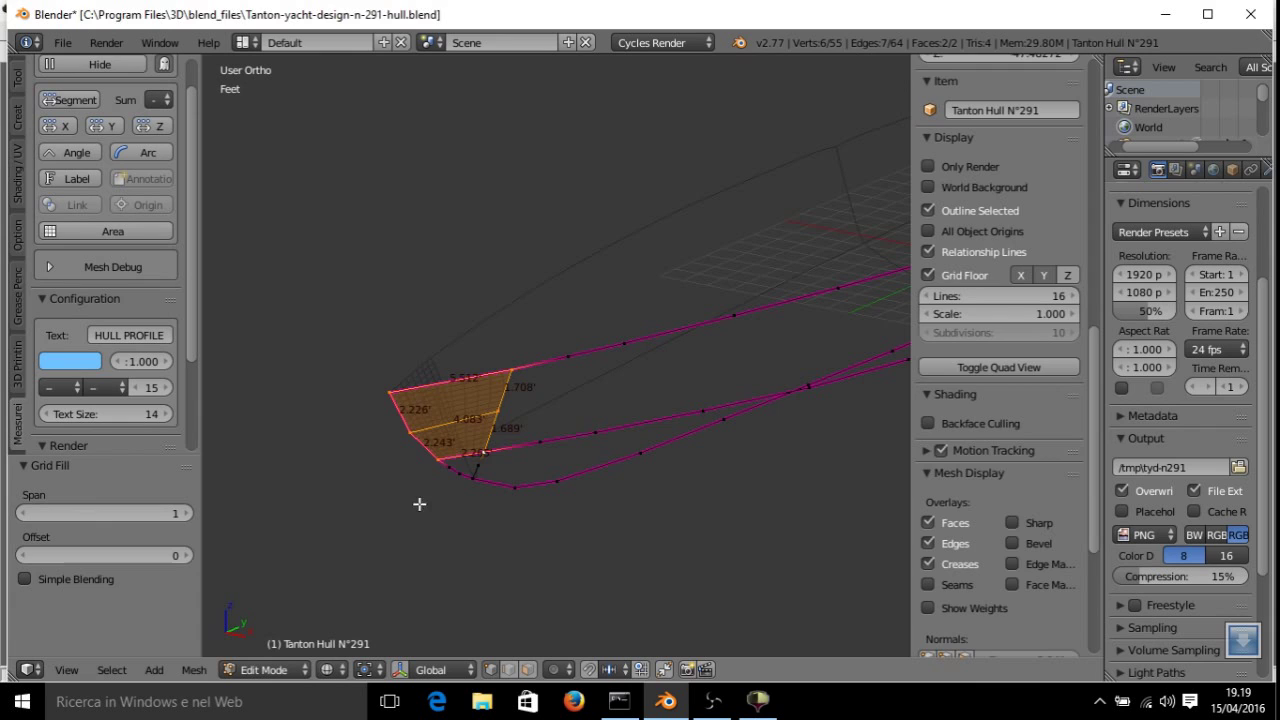
right_click(435, 456)
right_click(486, 449, "shift")
middle_click_drag(457, 491, 511, 466)
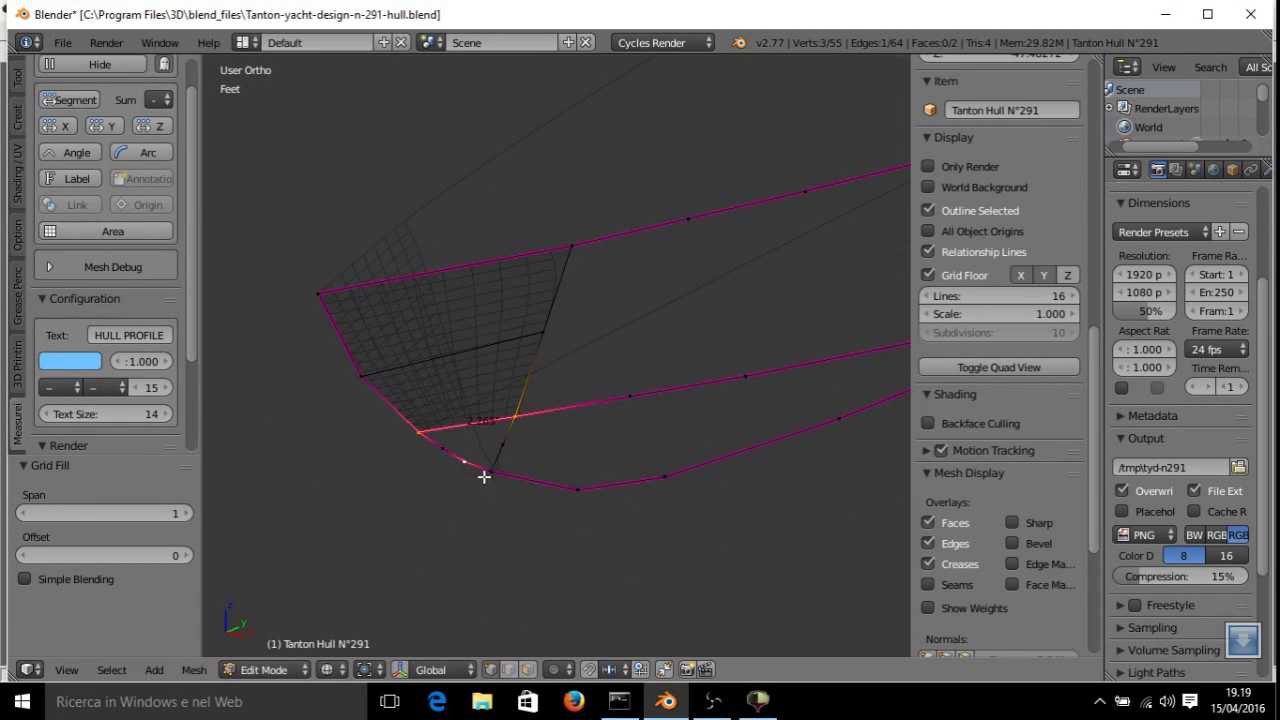
key("ctrl+f")
left_click(430, 563)
Select the hull corner edge vertices in side view for the next panel.
middle_click_drag(503, 446, 377, 271)
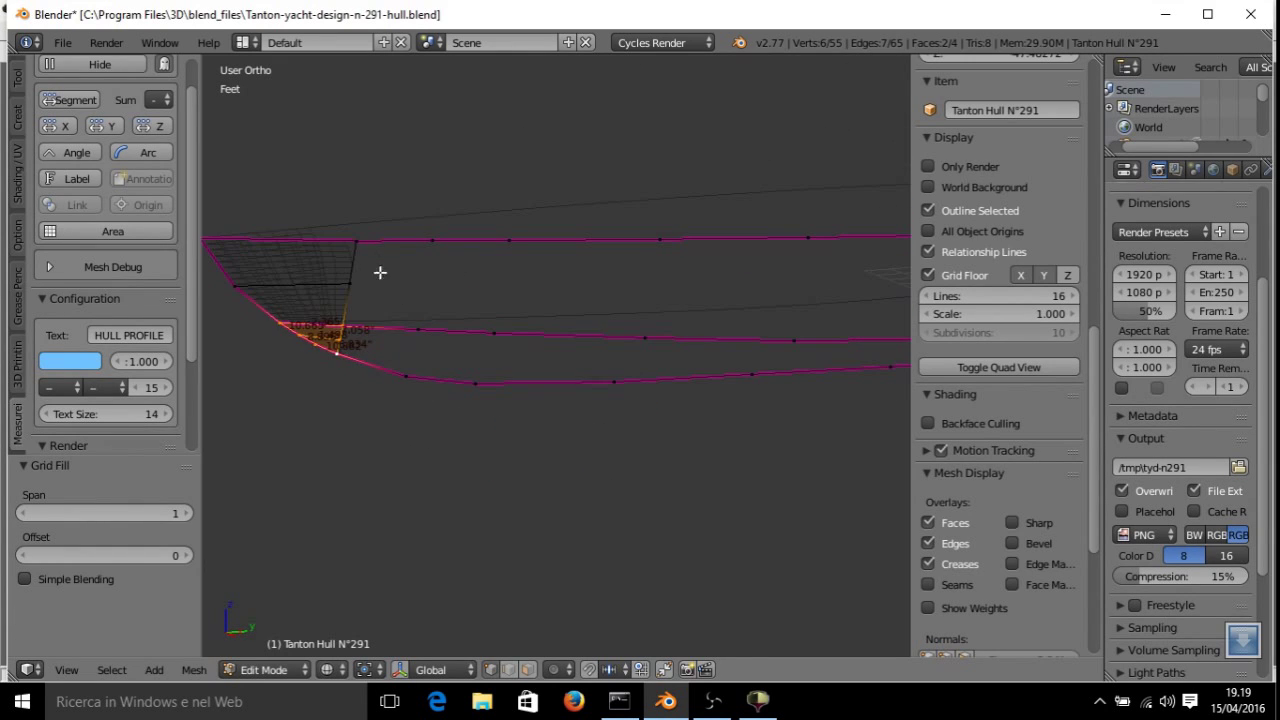
right_click(360, 242)
right_click(342, 326, "ctrl")
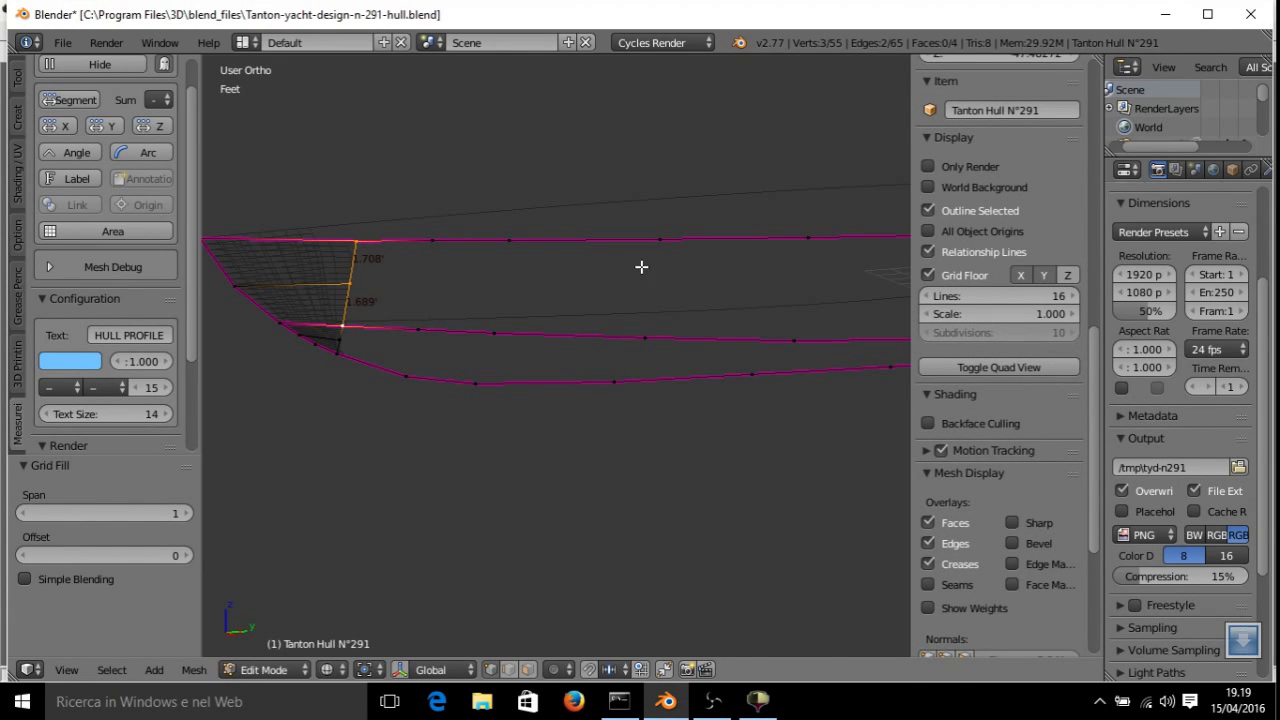
key("KP_3")
scroll(700, 260, "down", 4)
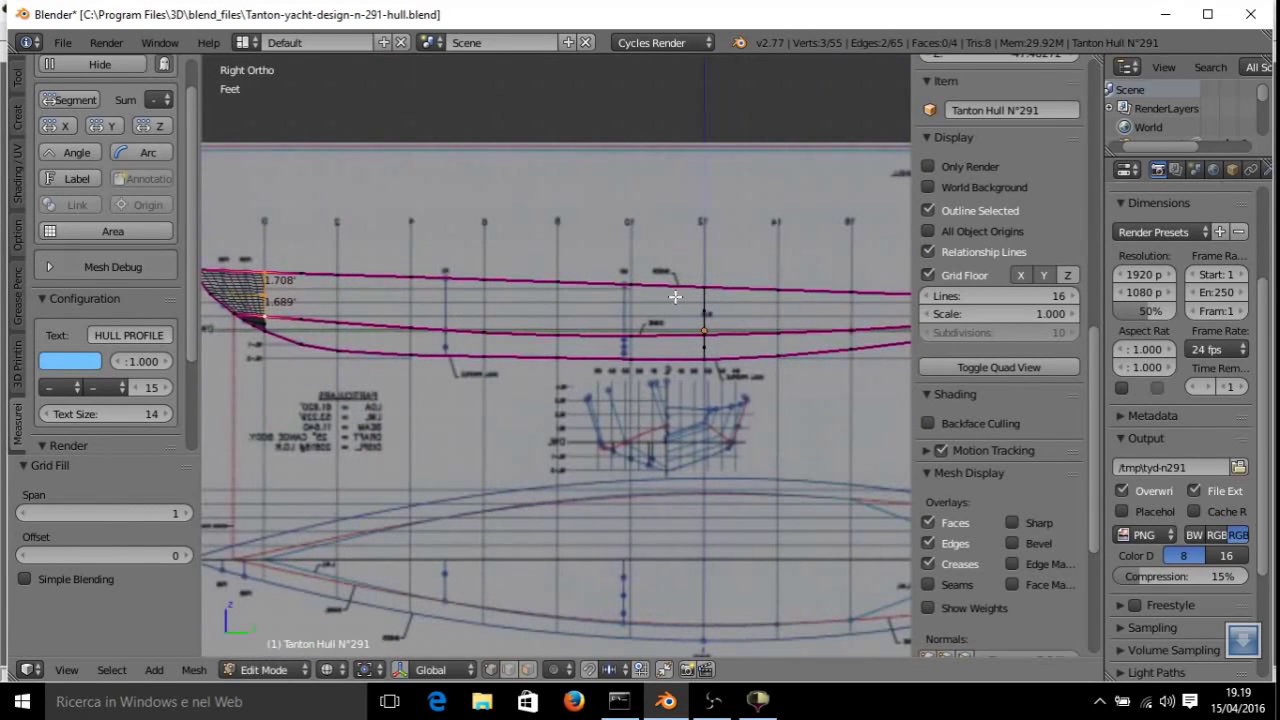
right_click(699, 325, "ctrl")
middle_click_drag(697, 320, 723, 300)
Grid-fill the selected hull edges and then the next lower hull panel.
key("ctrl+f")
left_click(618, 333)
scroll(723, 299, "up", 2)
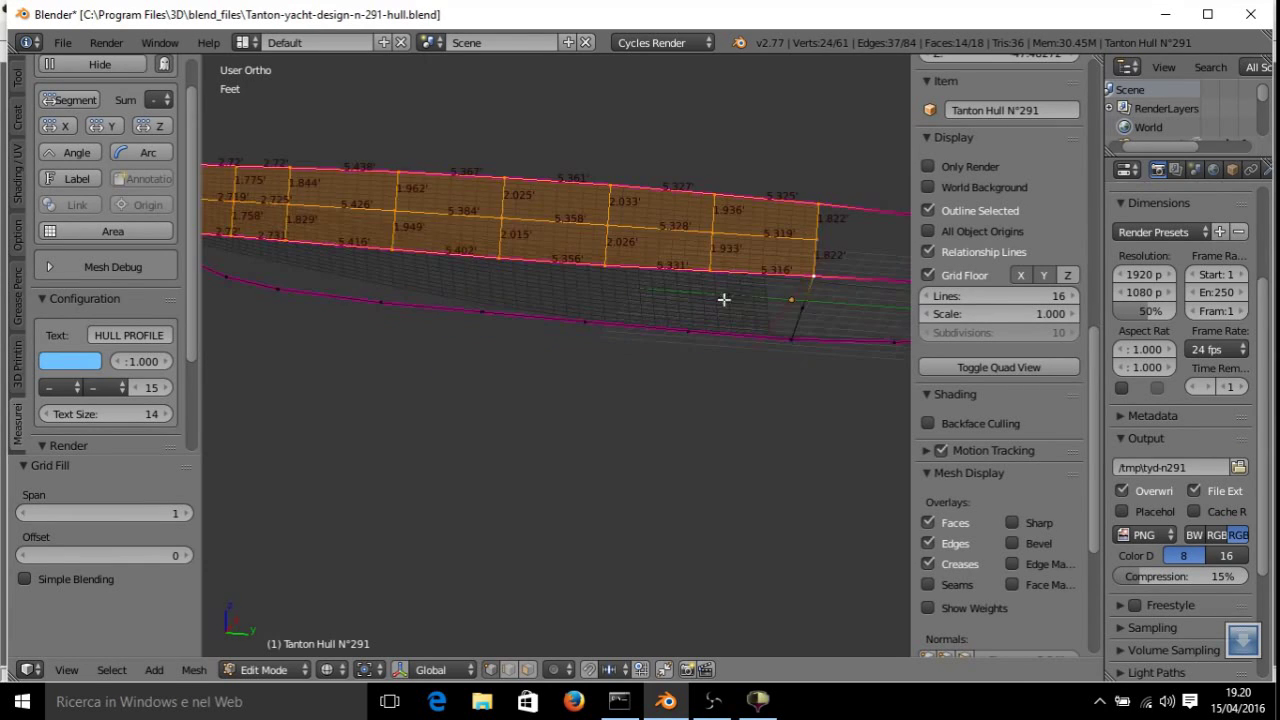
right_click(800, 302)
right_click(790, 338, "ctrl")
scroll(689, 329, "down", 3)
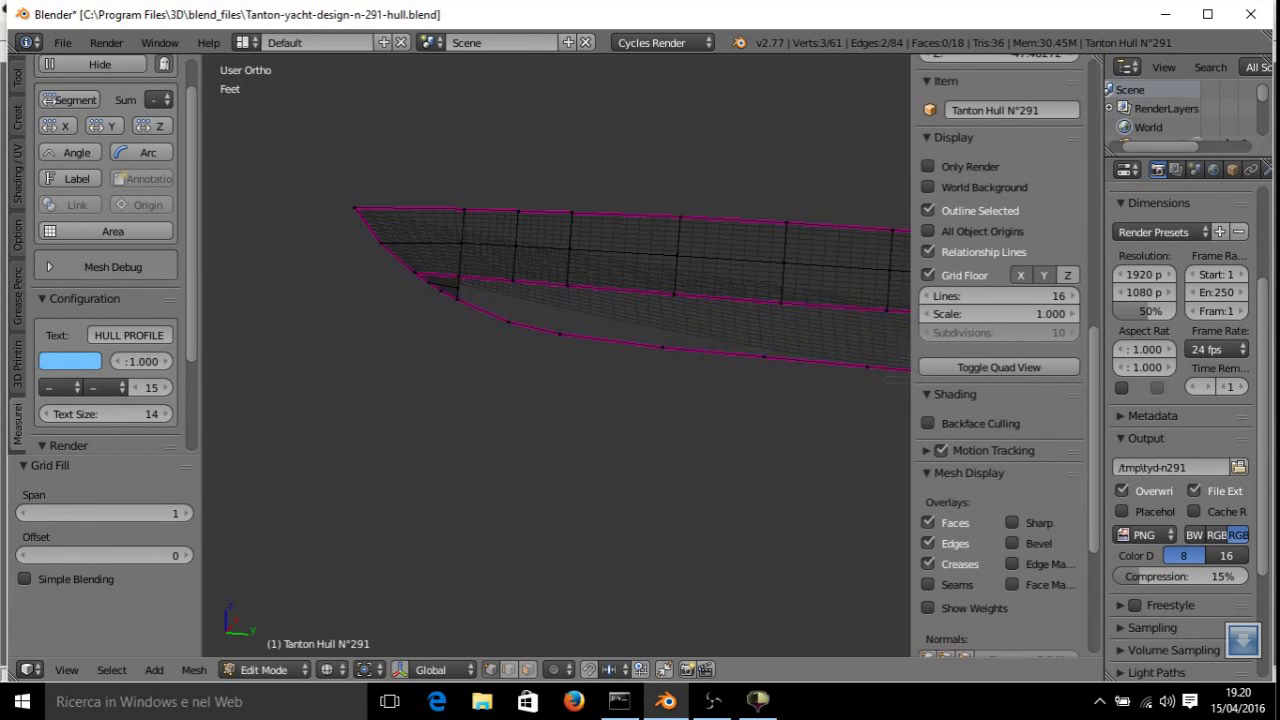
key("ctrl+f")
left_click(469, 301)
middle_click_drag(486, 294, 603, 260)
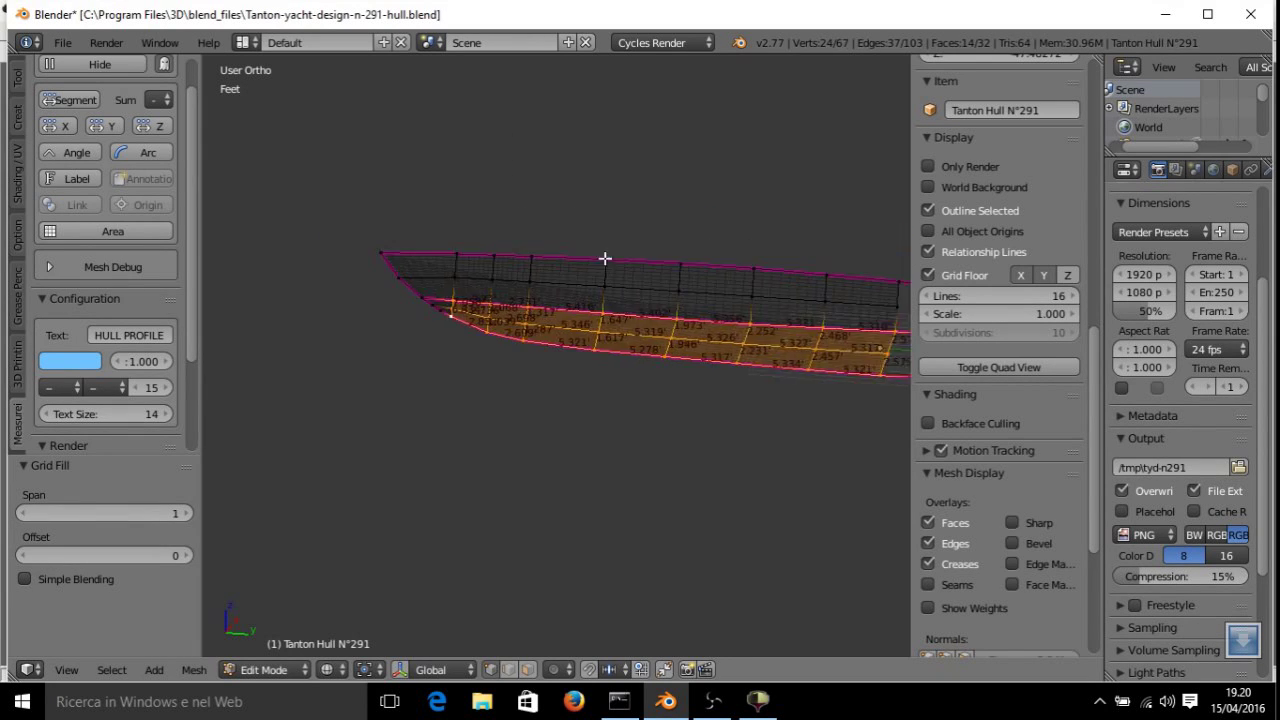
In solid shading, grid-fill the bow panel bounded by the vertical bow edge.
scroll(537, 306, "up", 3)
key("z")
mouse_move(549, 309)
middle_mouse_down()
mouse_move(606, 294)
mouse_move(611, 330)
mouse_move(480, 269)
middle_mouse_up()
right_click(594, 320)
right_click(594, 360, "ctrl")
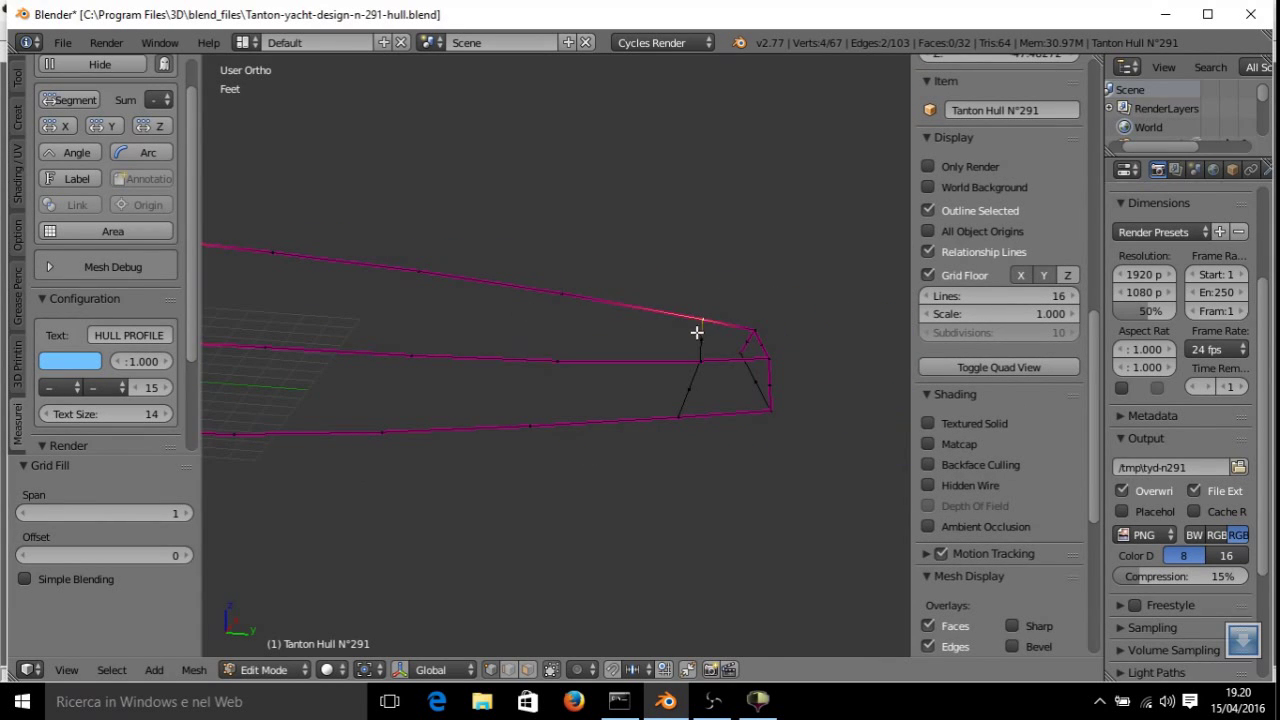
right_click(701, 354, "ctrl")
key("ctrl+f")
left_click(703, 354)
middle_click_drag(700, 351, 680, 335, "shift")
Grid-fill the next open panel reaching to the bow tip vertex.
right_click(360, 337)
right_click(334, 371, "ctrl")
scroll(700, 328, "up", 3)
right_click(780, 297, "shift")
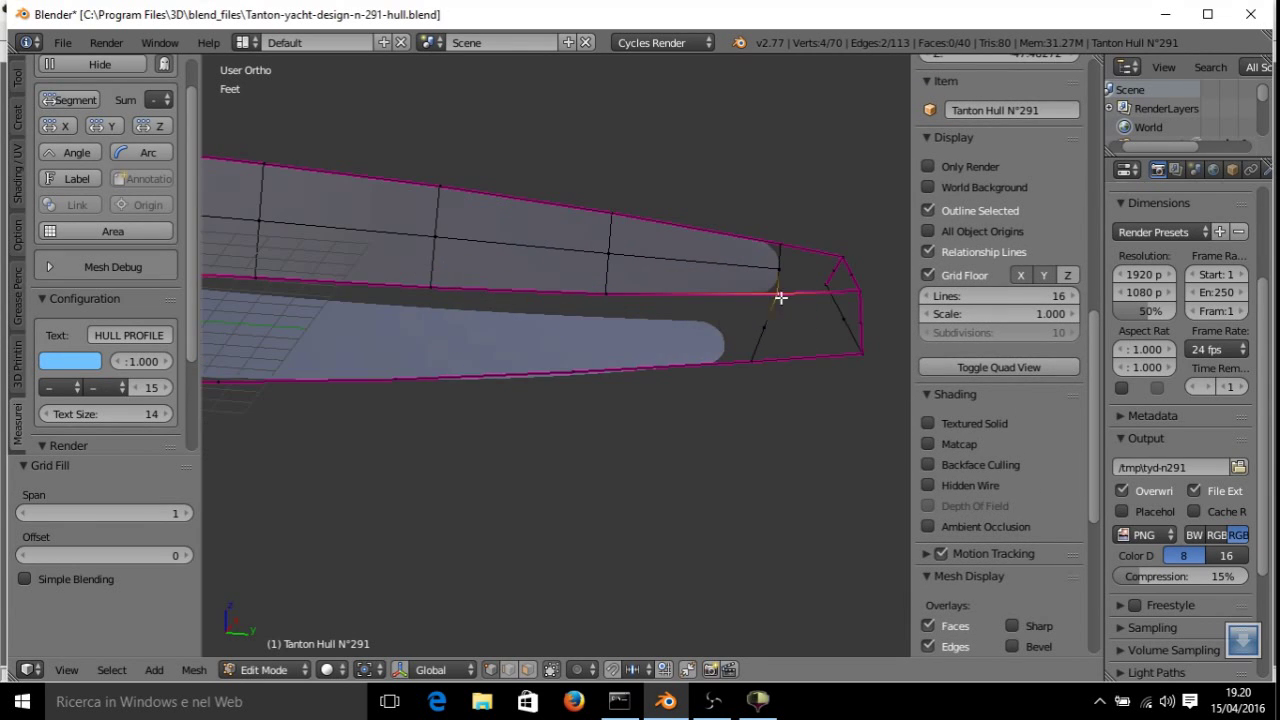
key("ctrl+f")
left_click(745, 350)
middle_click_drag(740, 346, 651, 323)
Fill the edge loop around the remaining bow gap with faces.
right_click(651, 323)
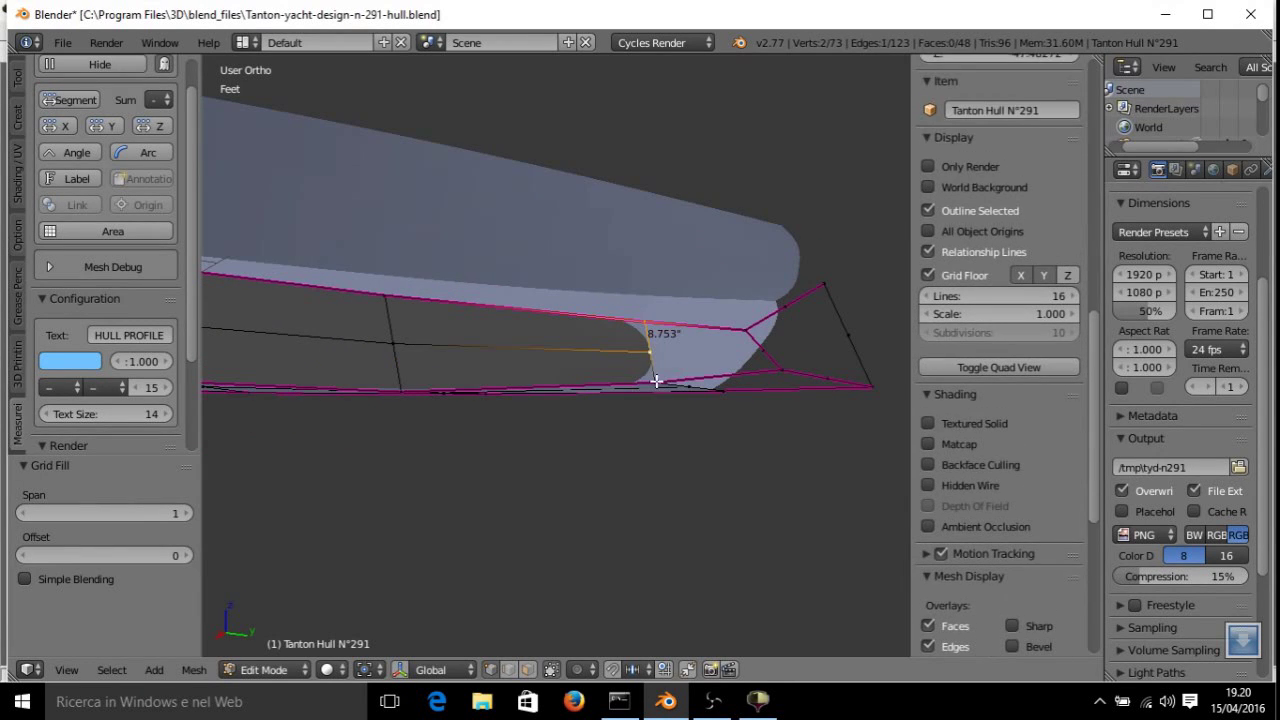
right_click(651, 374, "ctrl")
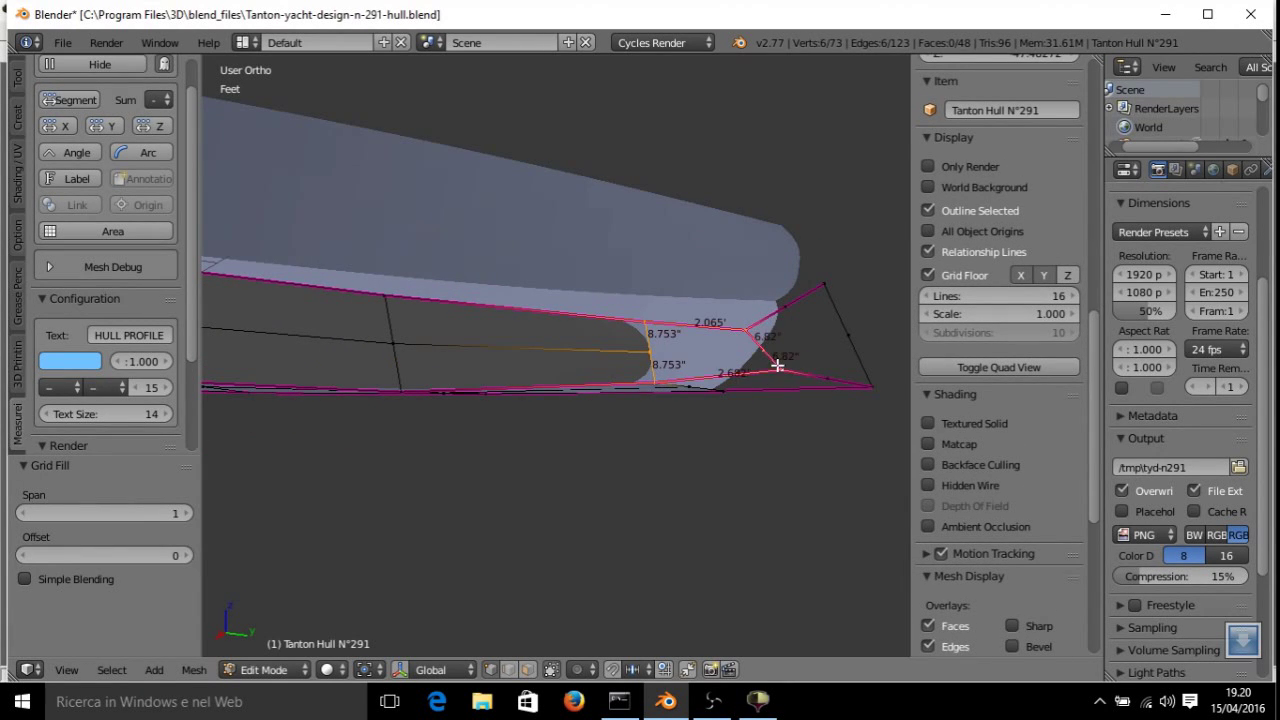
key("ctrl+f")
left_click(745, 217)
middle_click_drag(745, 217, 600, 260)
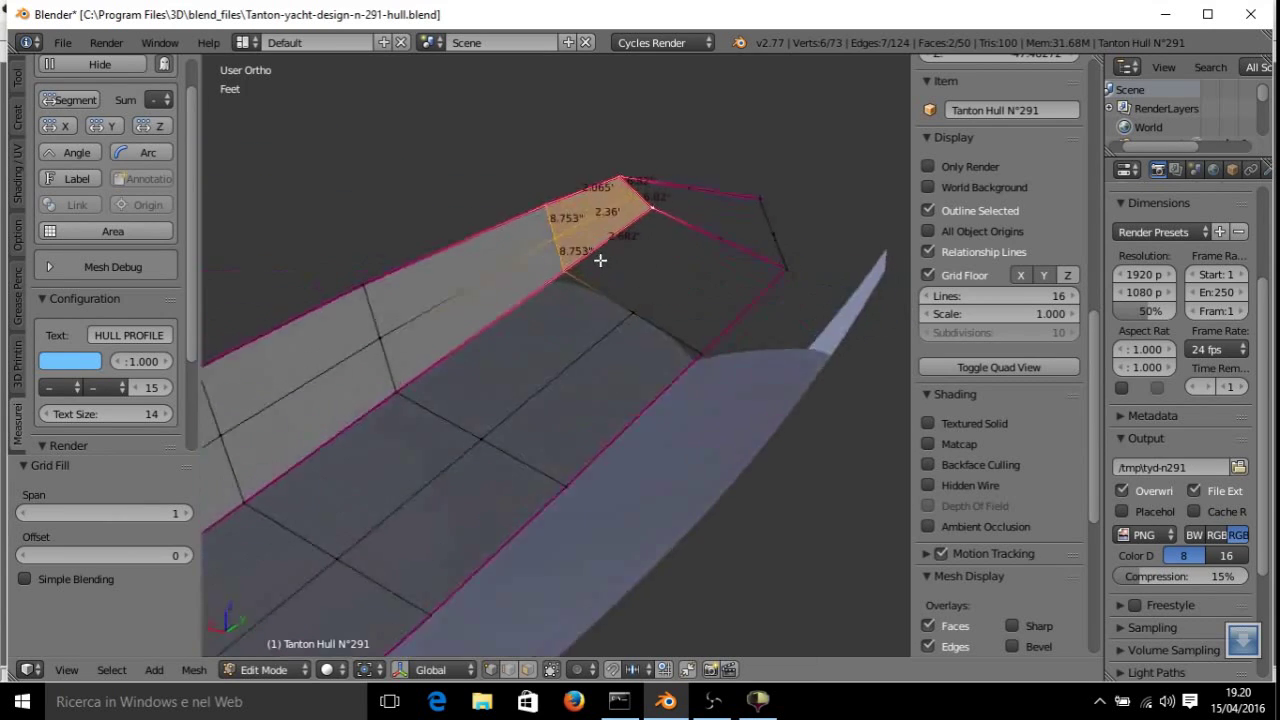
Close the open gap between the two bordering edges with two faces.
right_click(634, 206)
right_click(554, 271, "shift")
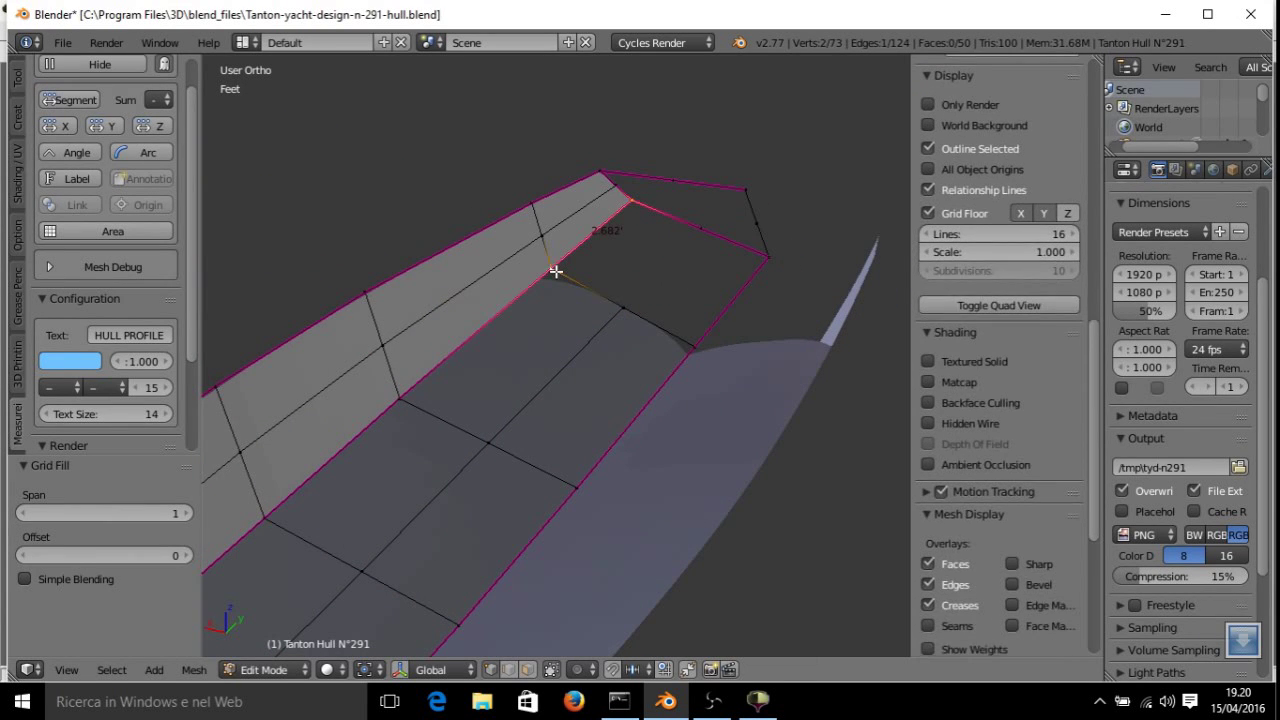
right_click(757, 274, "shift")
key("ctrl+f")
left_click(655, 221)
middle_click_drag(655, 221, 560, 363)
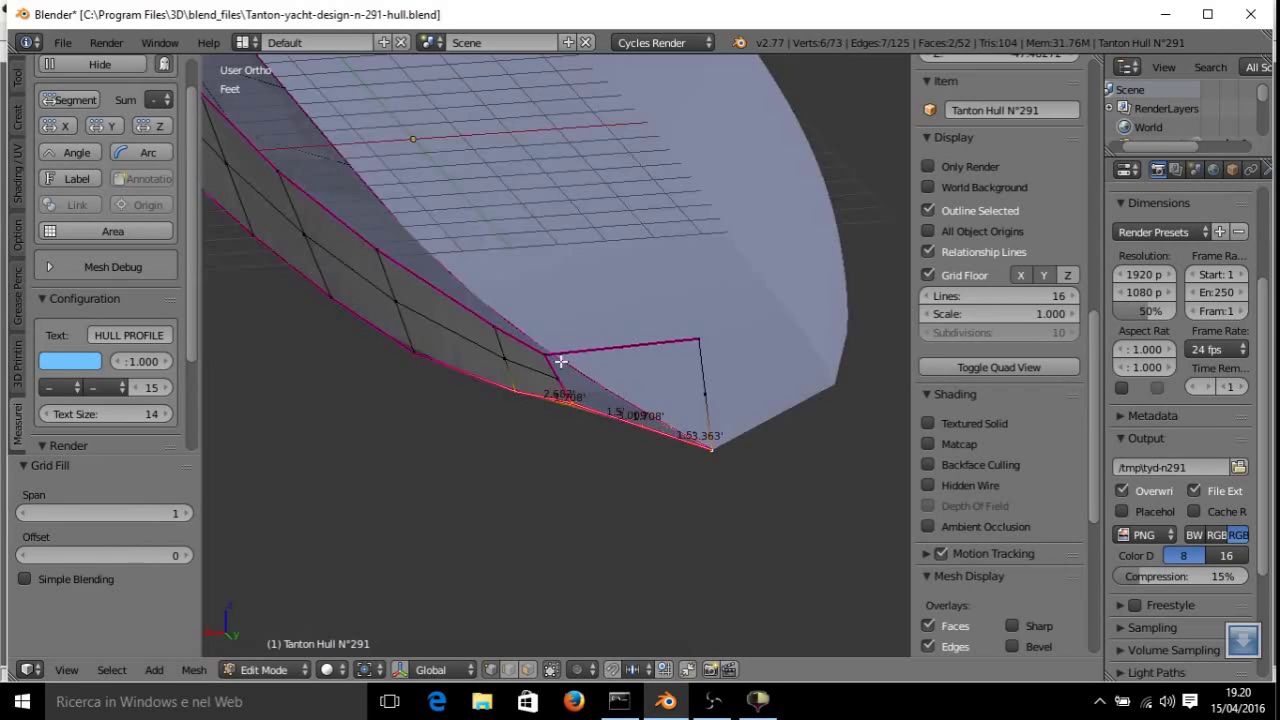
Try bridging and grid-filling the underside corner, then undo the failed corner fill.
right_click(543, 355)
right_click(563, 385, "shift")
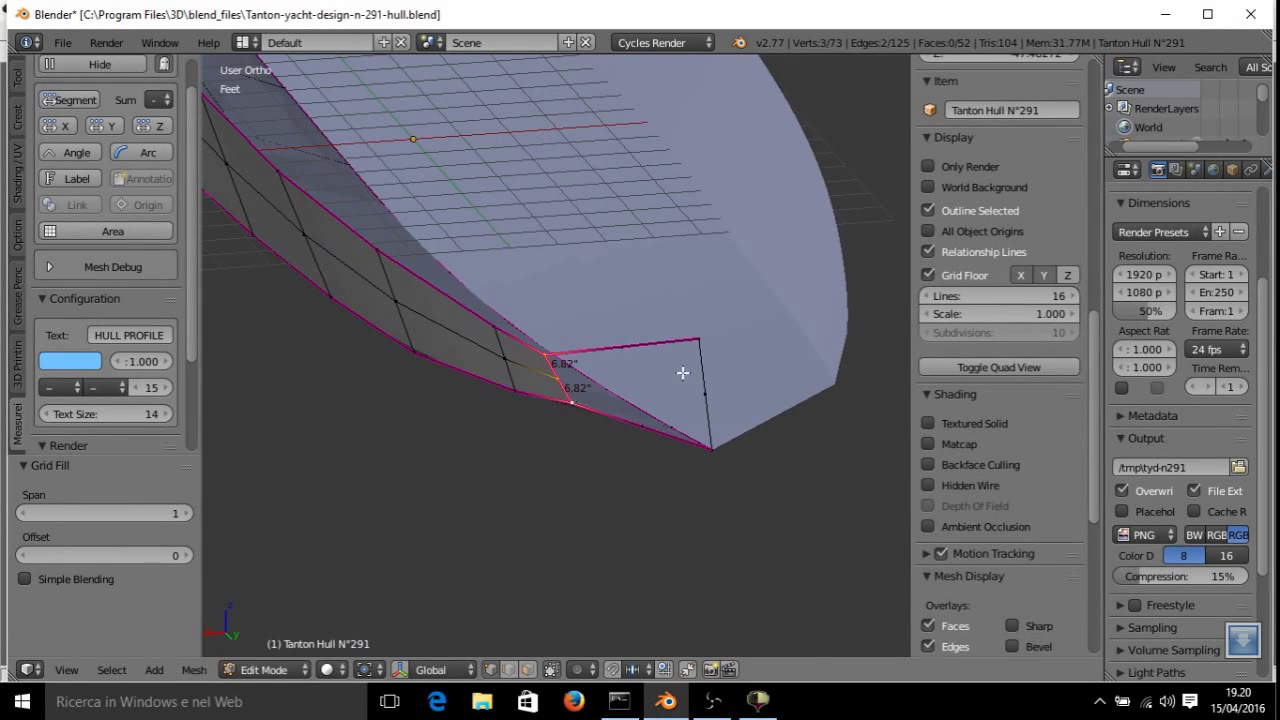
right_click(706, 394, "shift")
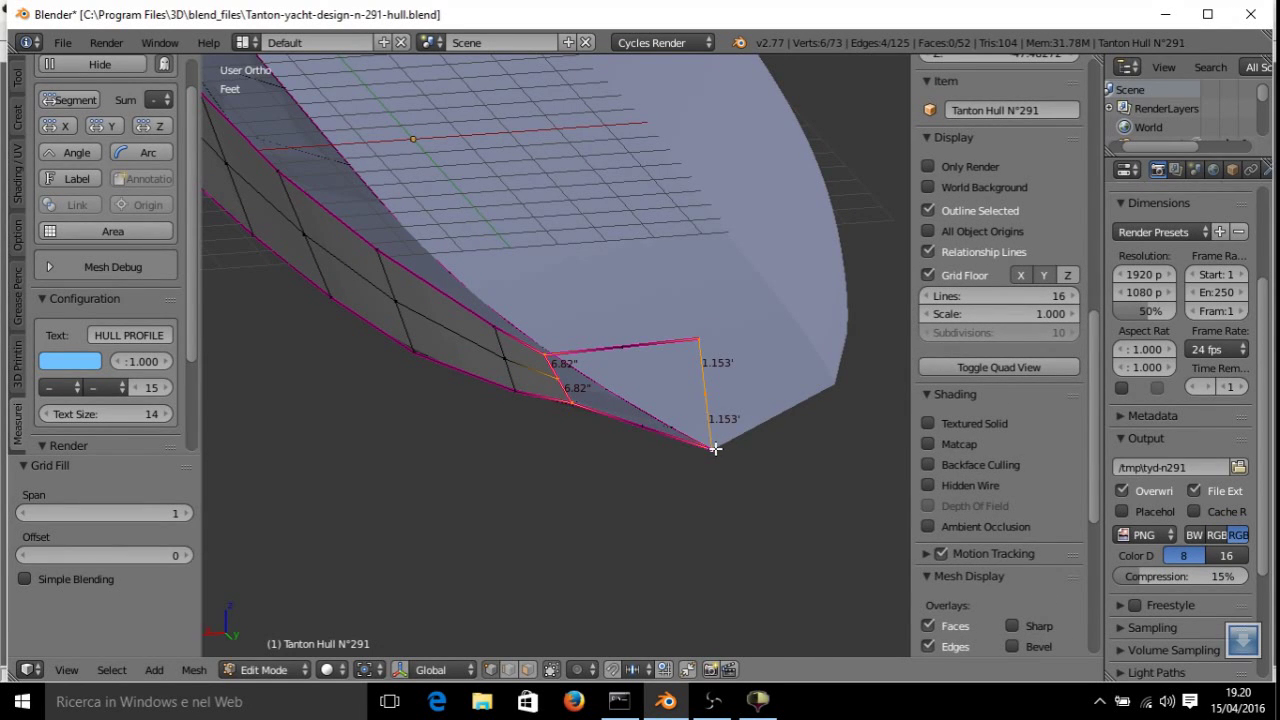
key("ctrl+e")
left_click(697, 424)
right_click(545, 352)
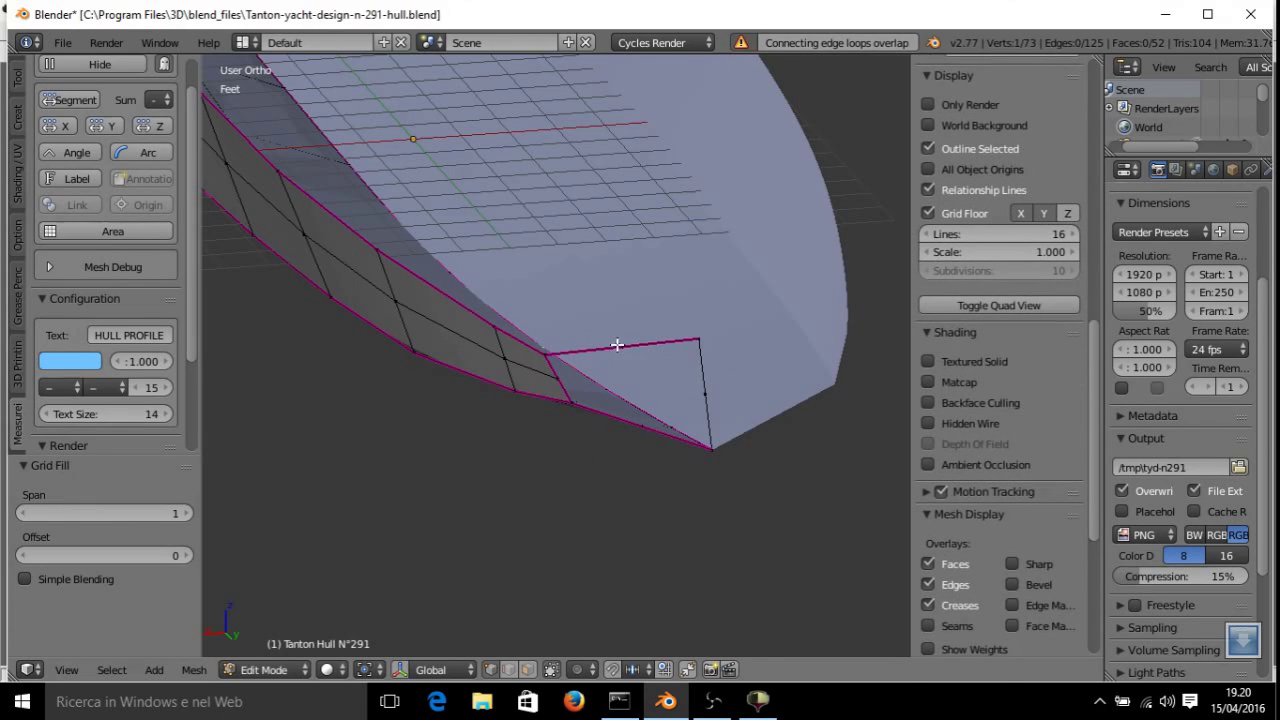
right_click(676, 333, "shift")
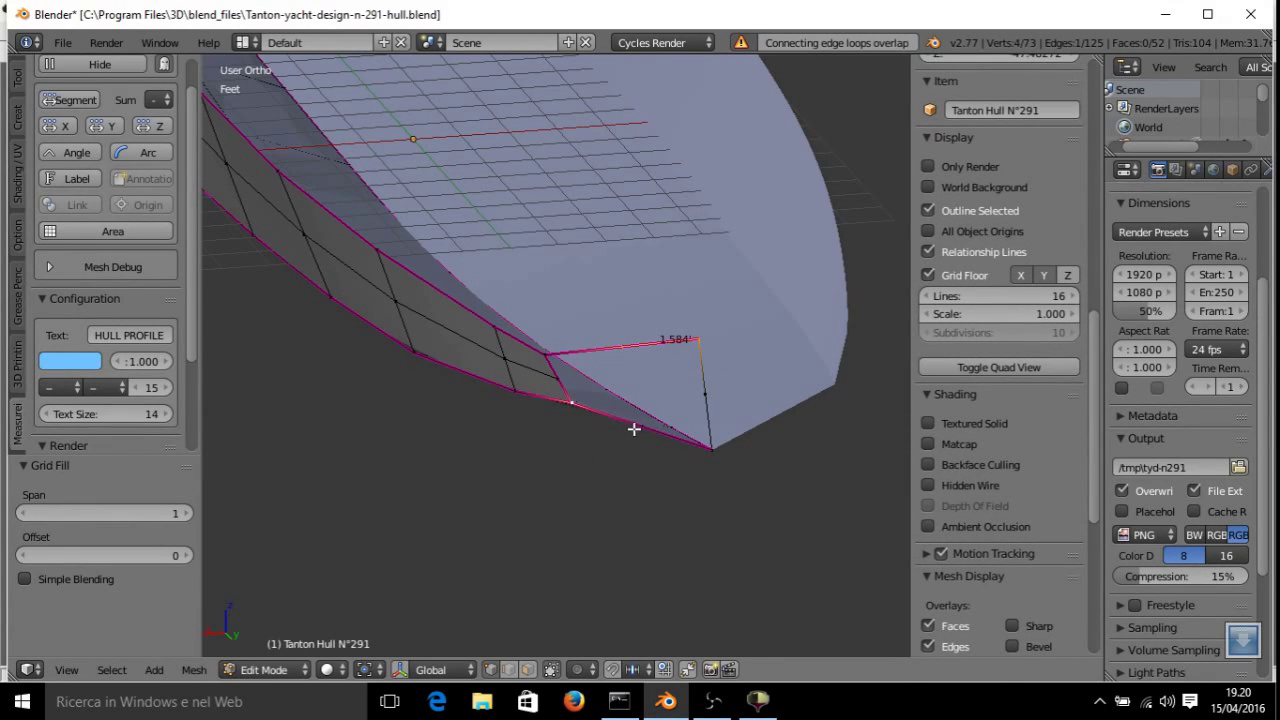
key("ctrl+f")
left_click(706, 447)
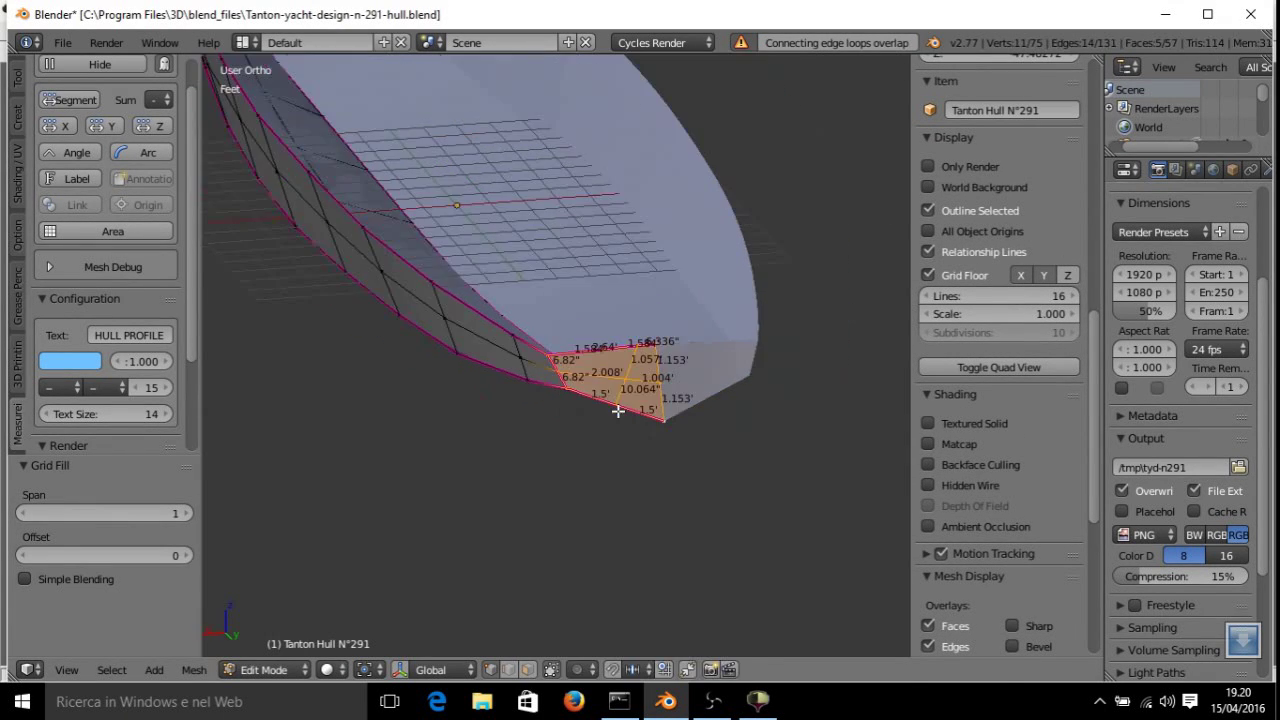
scroll(648, 388, "up", 2)
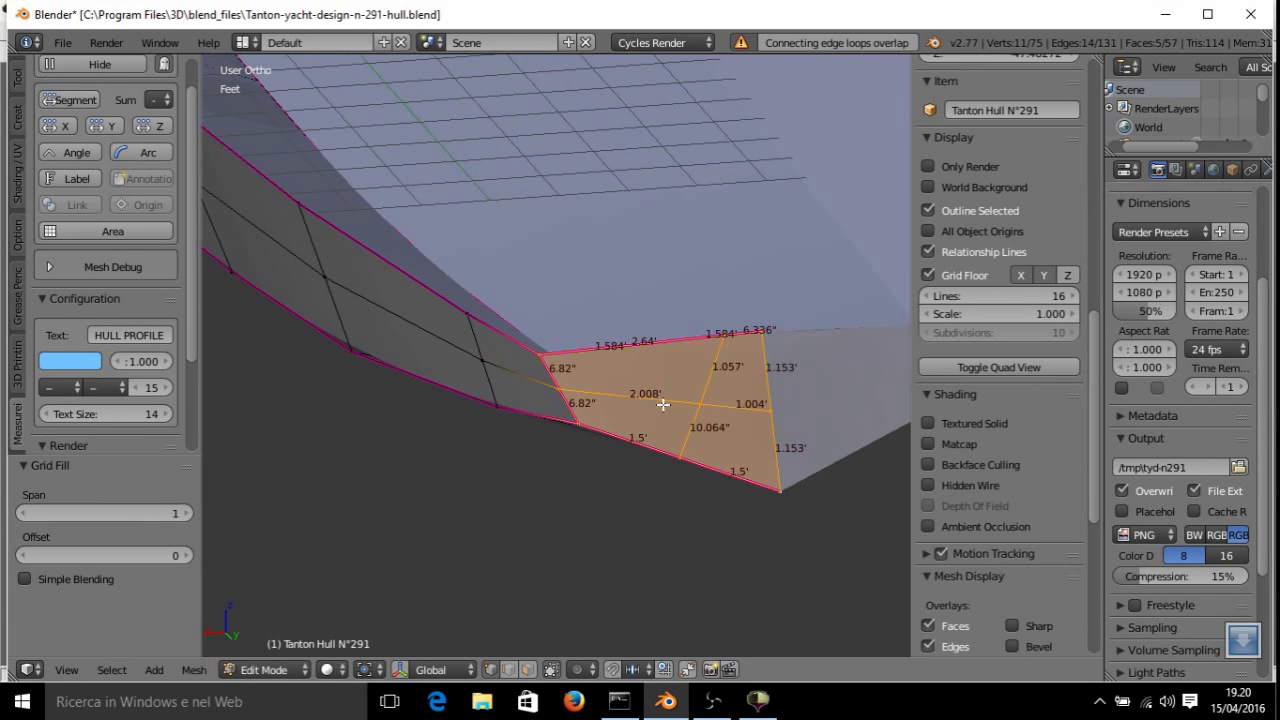
key("ctrl+z")
In wireframe, select the open corner's vertices and close the hole with a new face.
key("z")
mouse_move(723, 357)
middle_mouse_down()
mouse_move(817, 323)
mouse_move(611, 351)
mouse_move(660, 380)
mouse_move(617, 380)
middle_mouse_up()
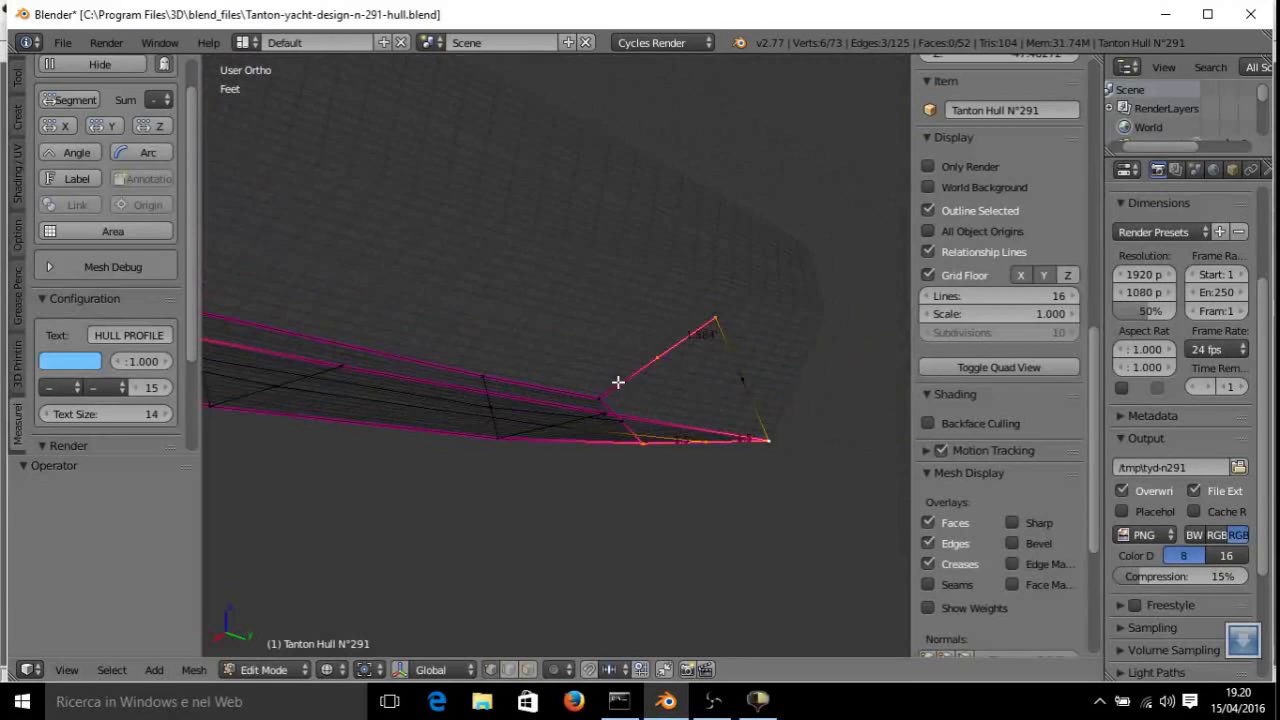
right_click(600, 384)
right_click(712, 311, "ctrl")
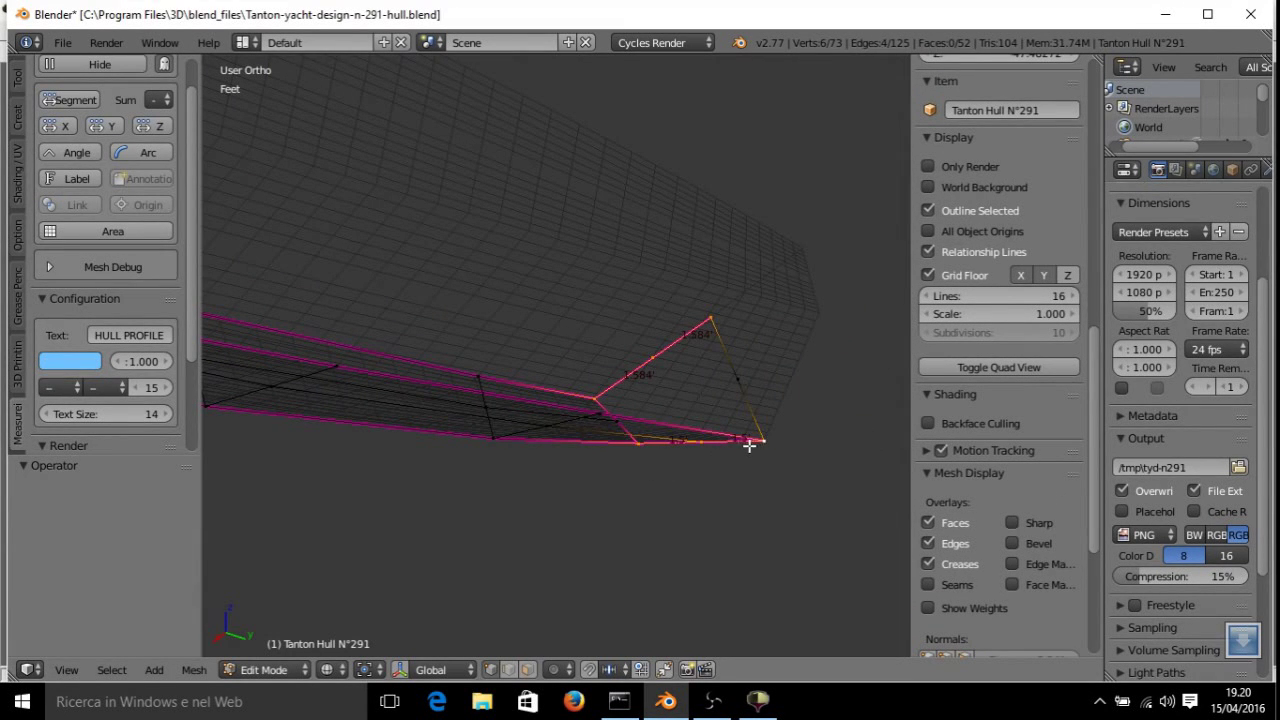
key("f")
mouse_move(737, 443)
middle_mouse_down()
mouse_move(674, 437)
mouse_move(609, 366)
mouse_move(646, 363)
mouse_move(363, 349)
mouse_move(594, 298)
mouse_move(503, 337)
mouse_move(534, 342)
middle_mouse_up()
Return to solid shading and leave Edit Mode with the complete 74-vertex hull.
key("a")
key("z")
key("a")
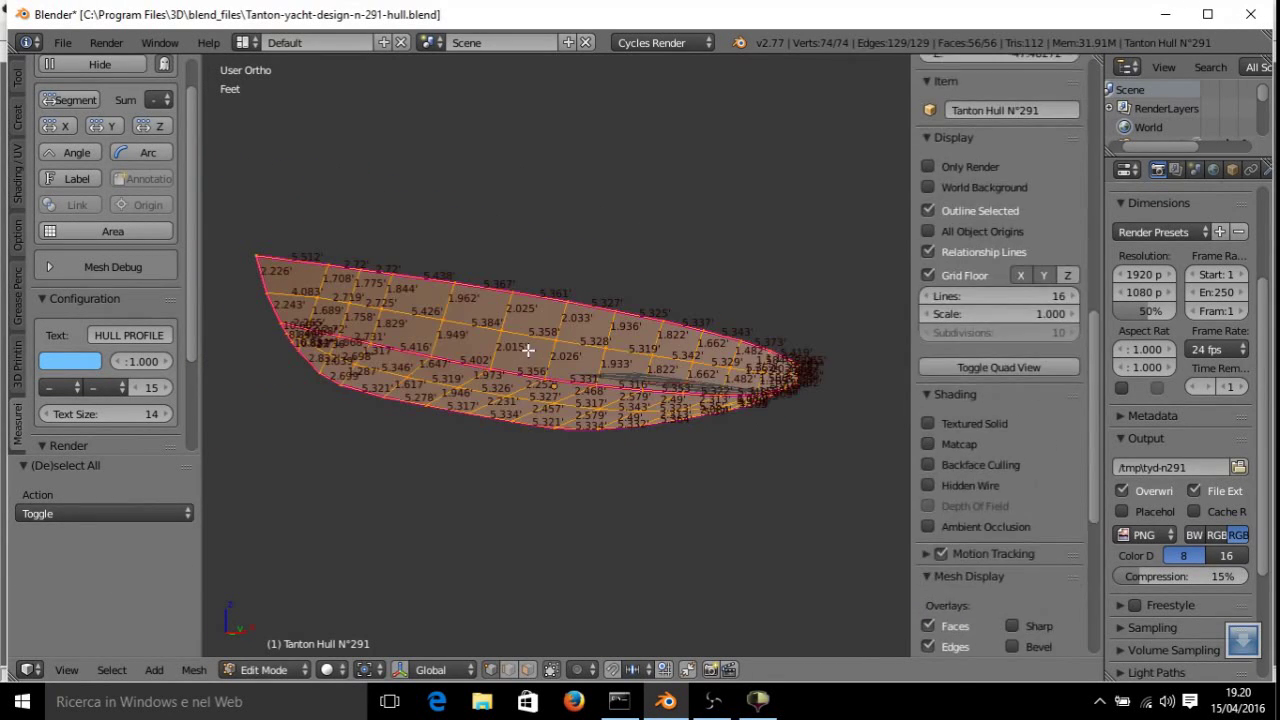
key("Tab")
scroll(500, 394, "up", 5)
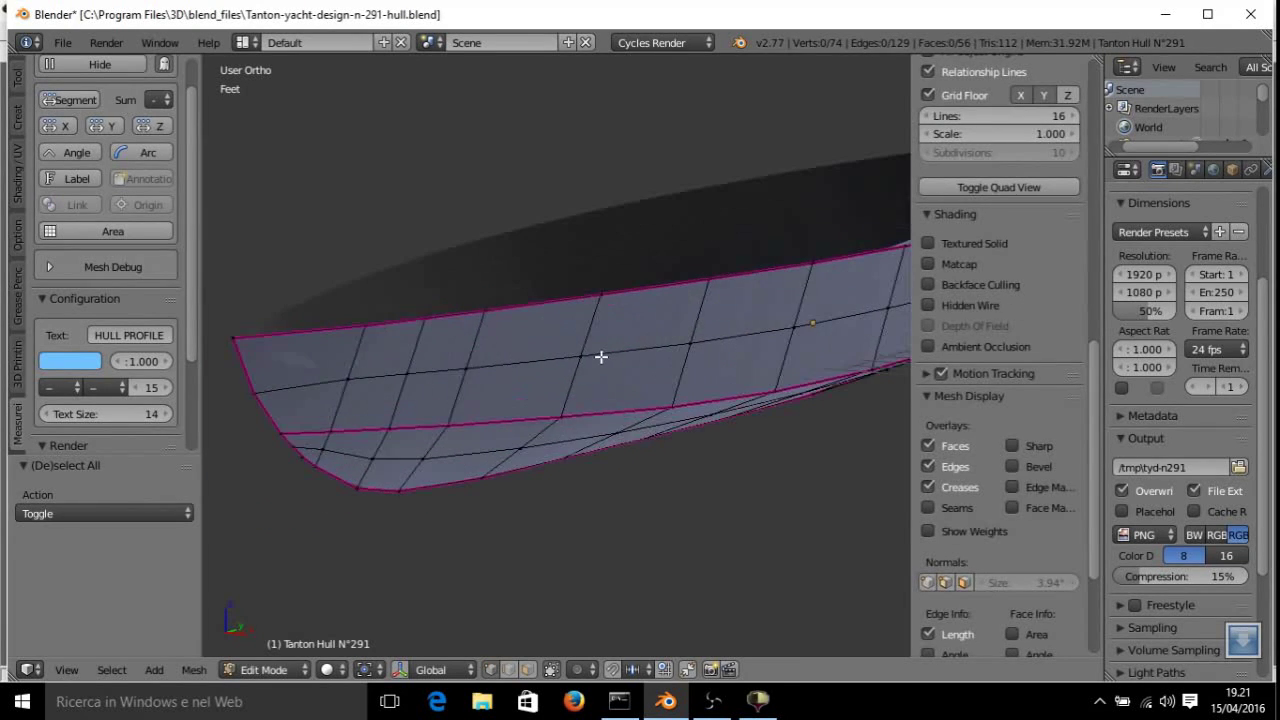
scroll(581, 378, "down", 2)
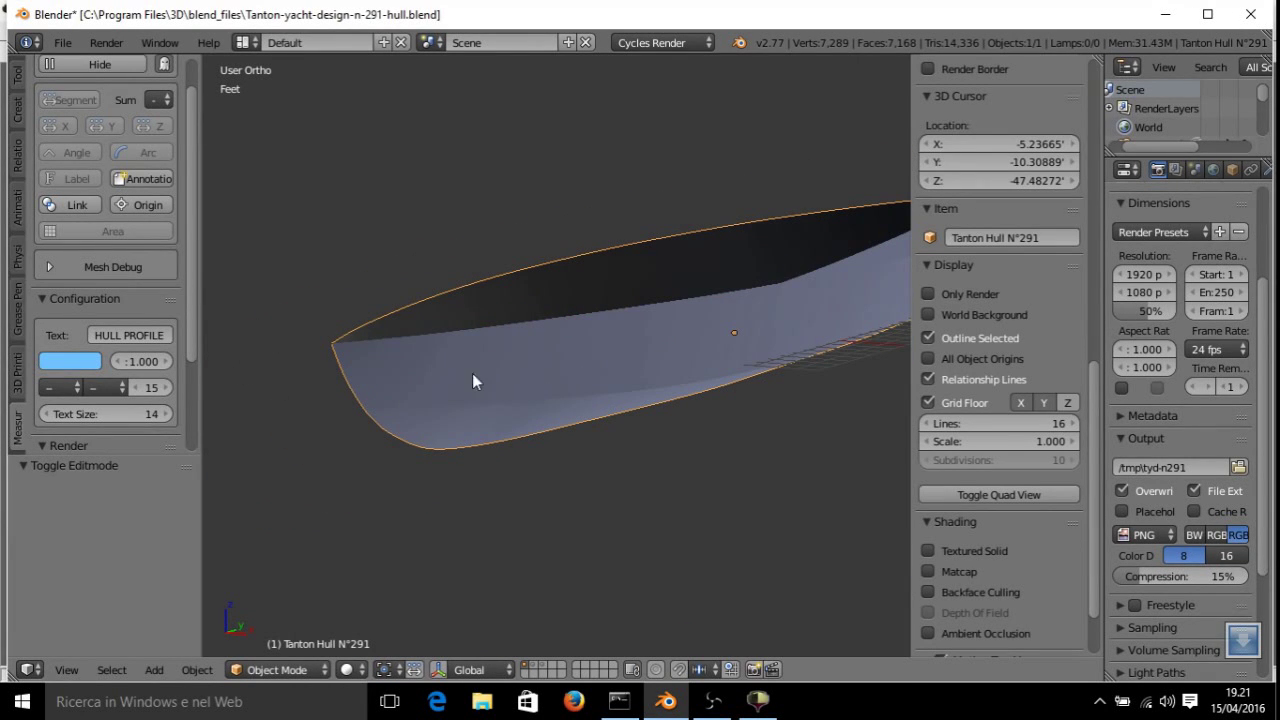
Apply Shade Smooth to the hull.
scroll(75, 200, "up", 2)
left_click(17, 75)
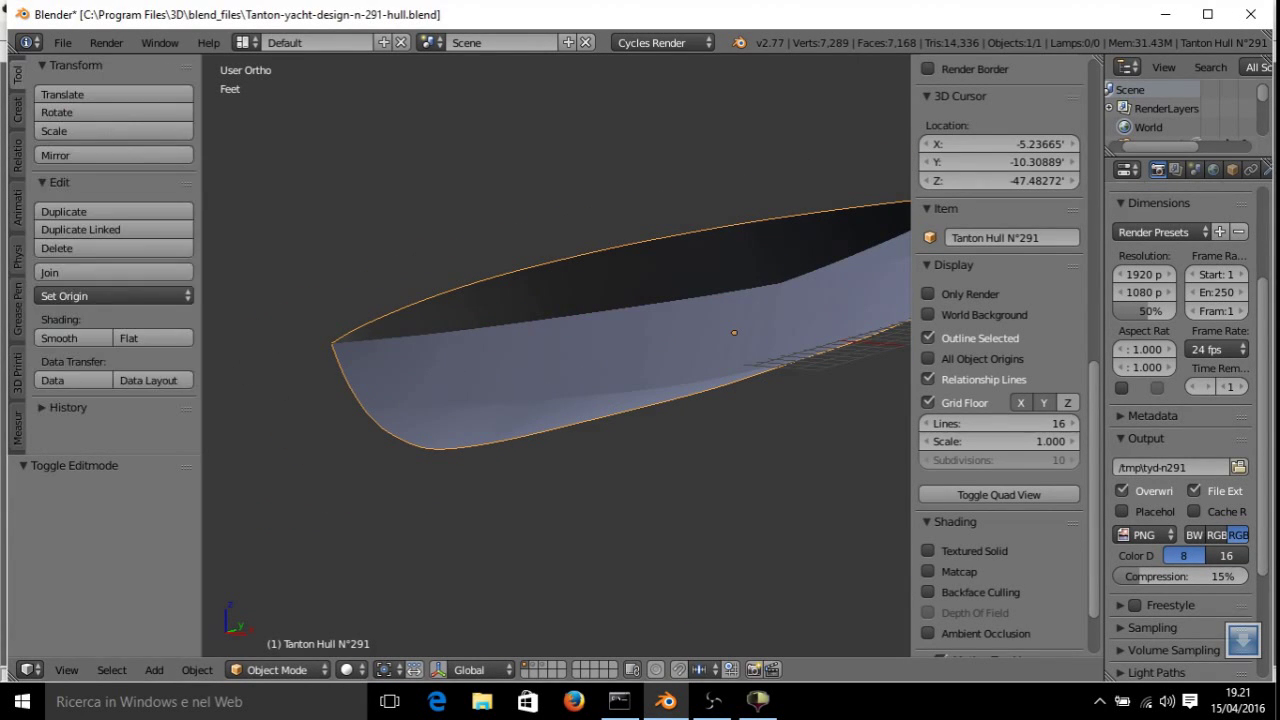
left_click(59, 338)
scroll(650, 420, "down", 2)
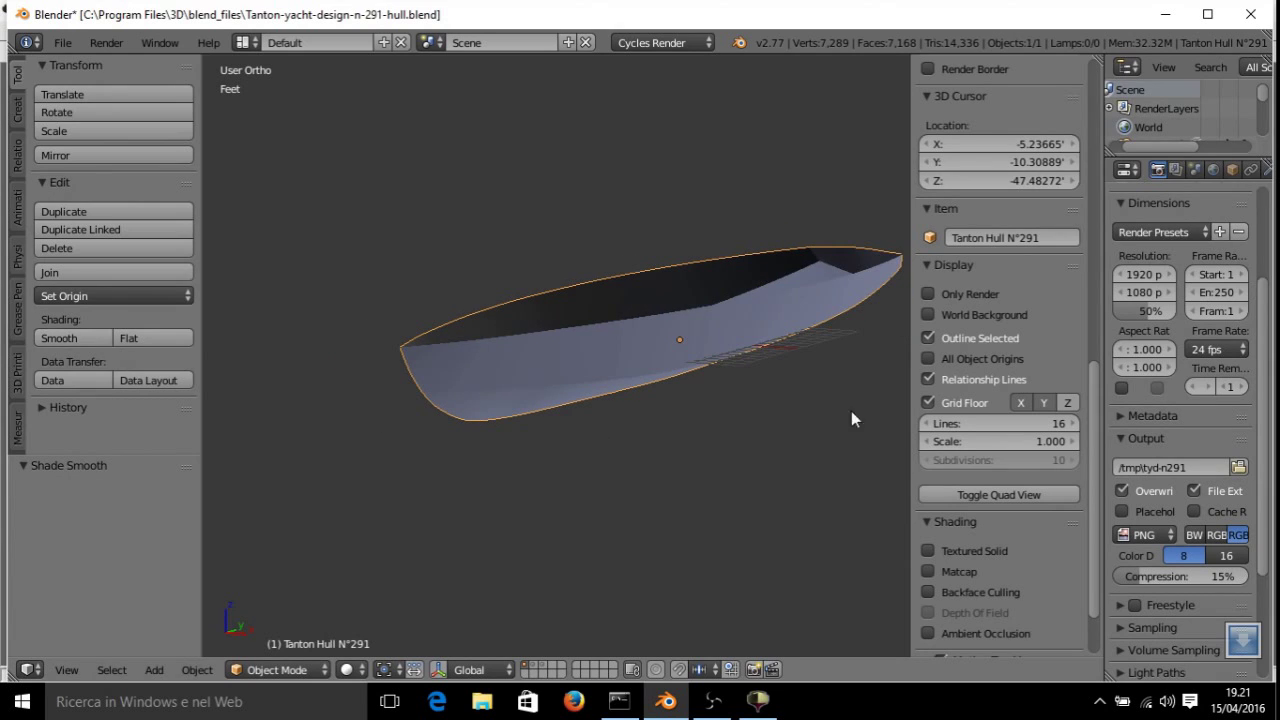
Turn on matcap shading and give the hull the glossy blue matcap.
left_click(928, 571)
scroll(634, 431, "up", 3)
mouse_move(566, 301)
middle_mouse_down()
mouse_move(560, 383)
mouse_move(629, 349)
mouse_move(643, 440)
mouse_move(610, 335)
mouse_move(649, 246)
mouse_move(671, 426)
mouse_move(614, 300)
mouse_move(614, 209)
mouse_move(660, 280)
mouse_move(752, 368)
middle_mouse_up()
left_click(998, 620)
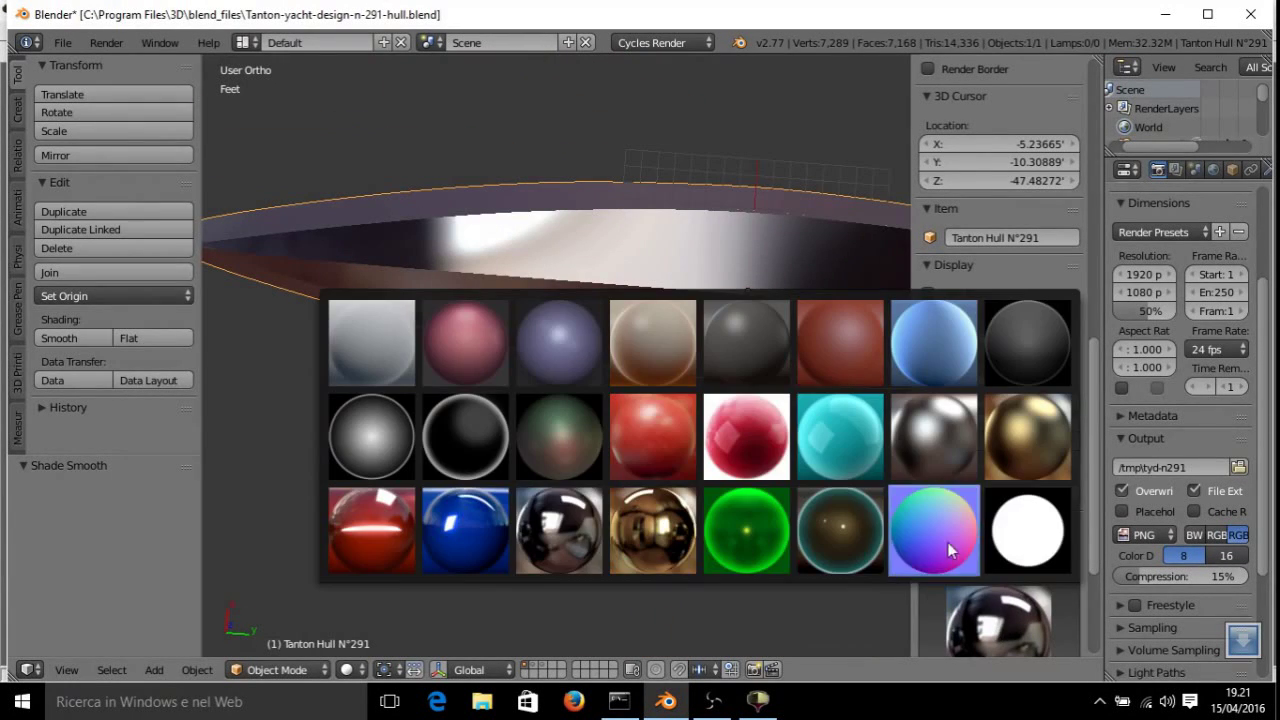
left_click(502, 527)
middle_click_drag(513, 527, 515, 105)
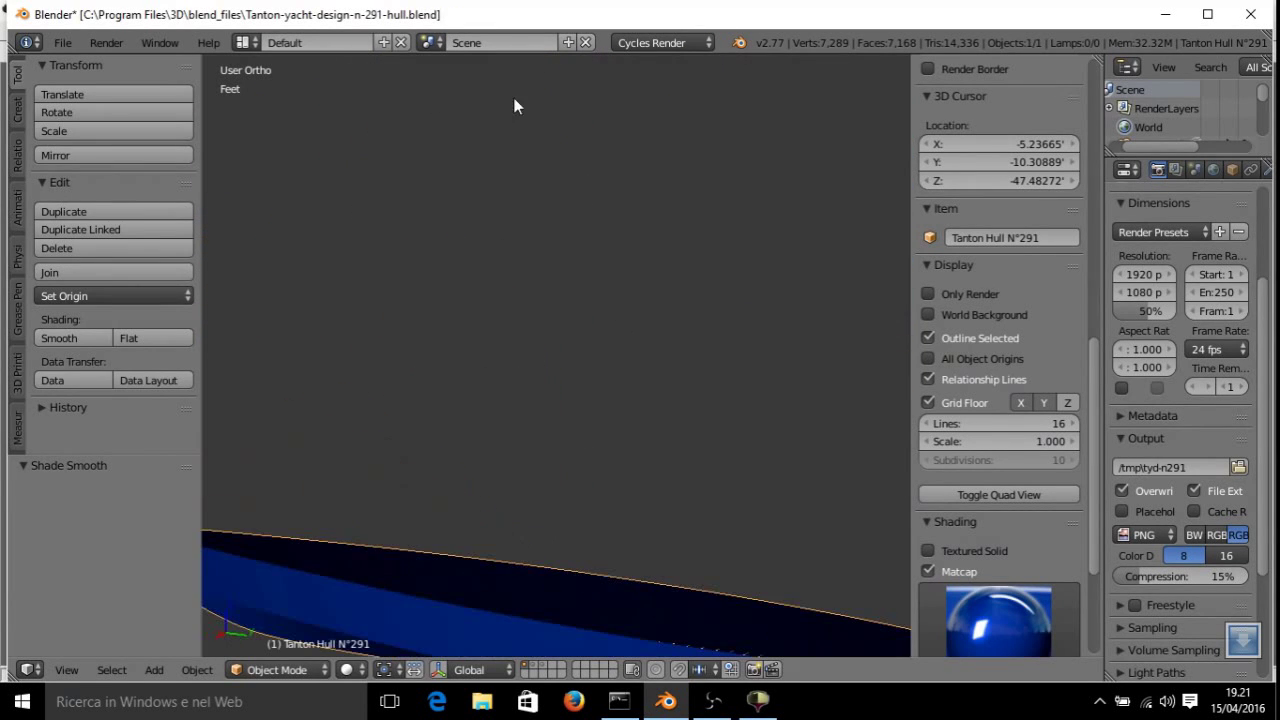
Show the layer with the LOA, BEAM, SHEER and DWL dimension annotations.
middle_click_drag(557, 348, 572, 387)
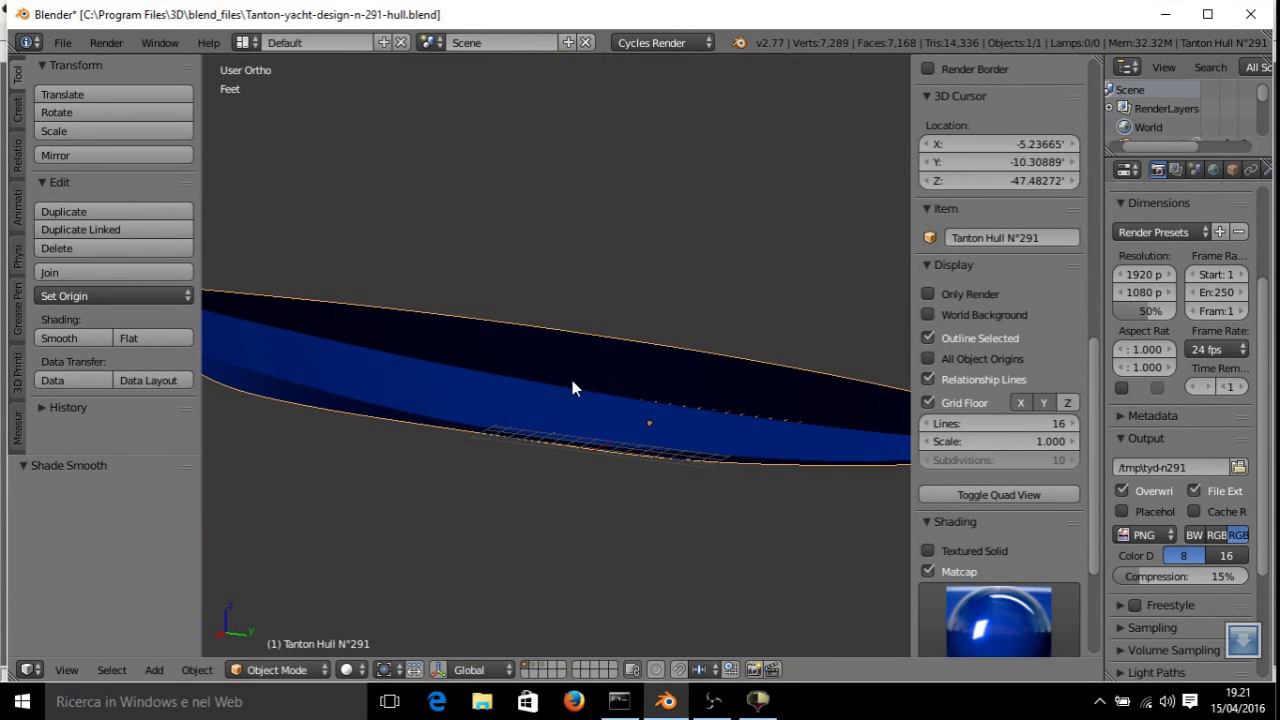
left_click(533, 667, "shift")
middle_click_drag(515, 330, 661, 297)
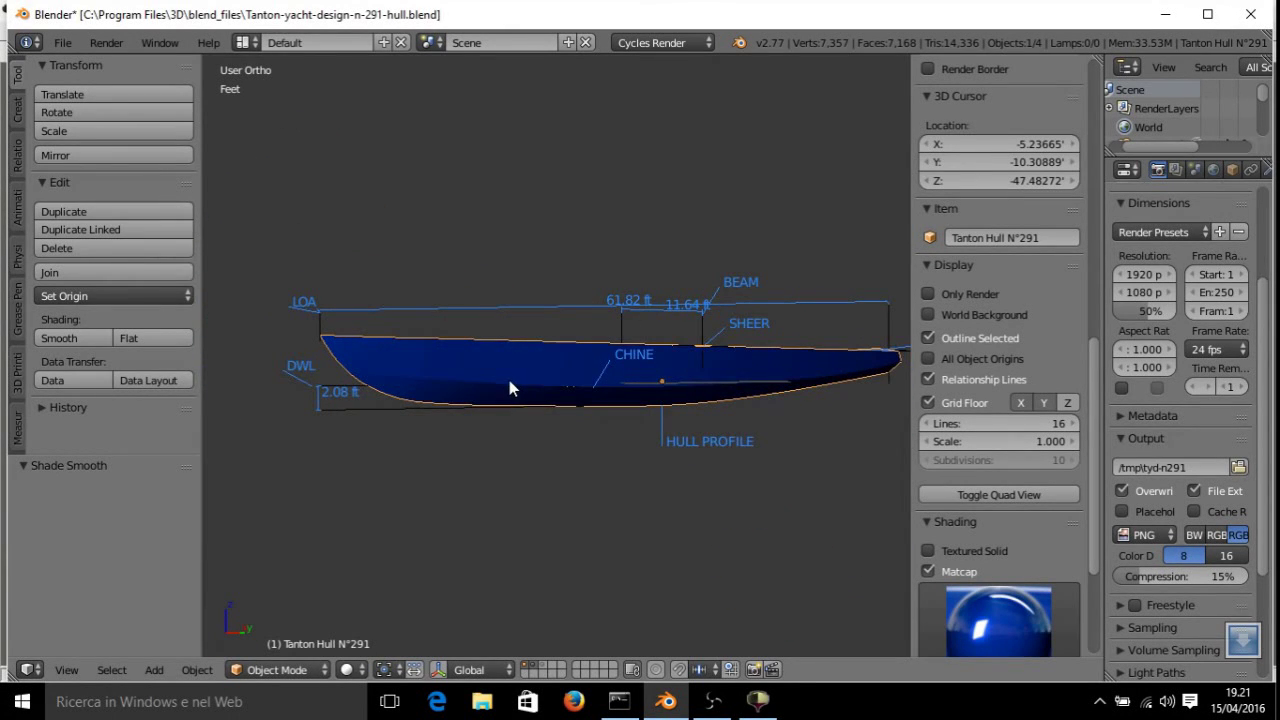
Start a Wavefront OBJ export of the hull named tyd-n291.obj.
middle_click_drag(509, 380, 469, 374)
middle_click_drag(286, 266, 398, 341)
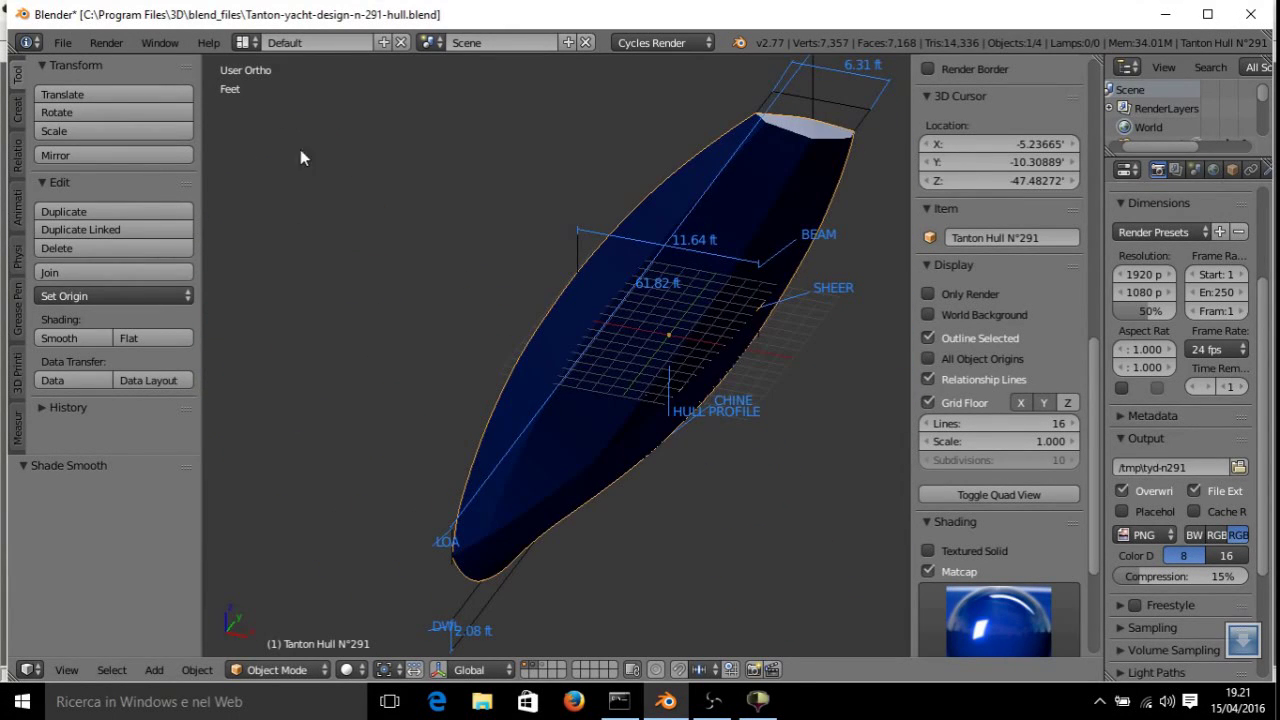
left_click(62, 43)
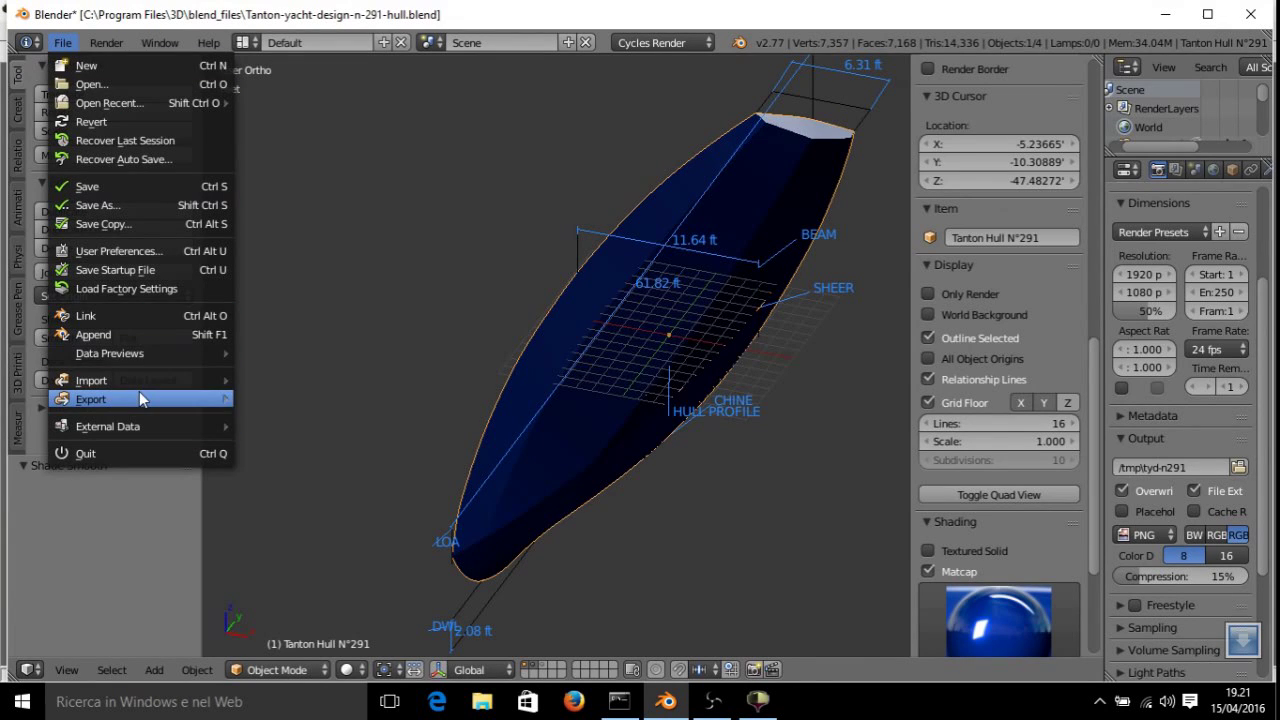
mouse_move(140, 392)
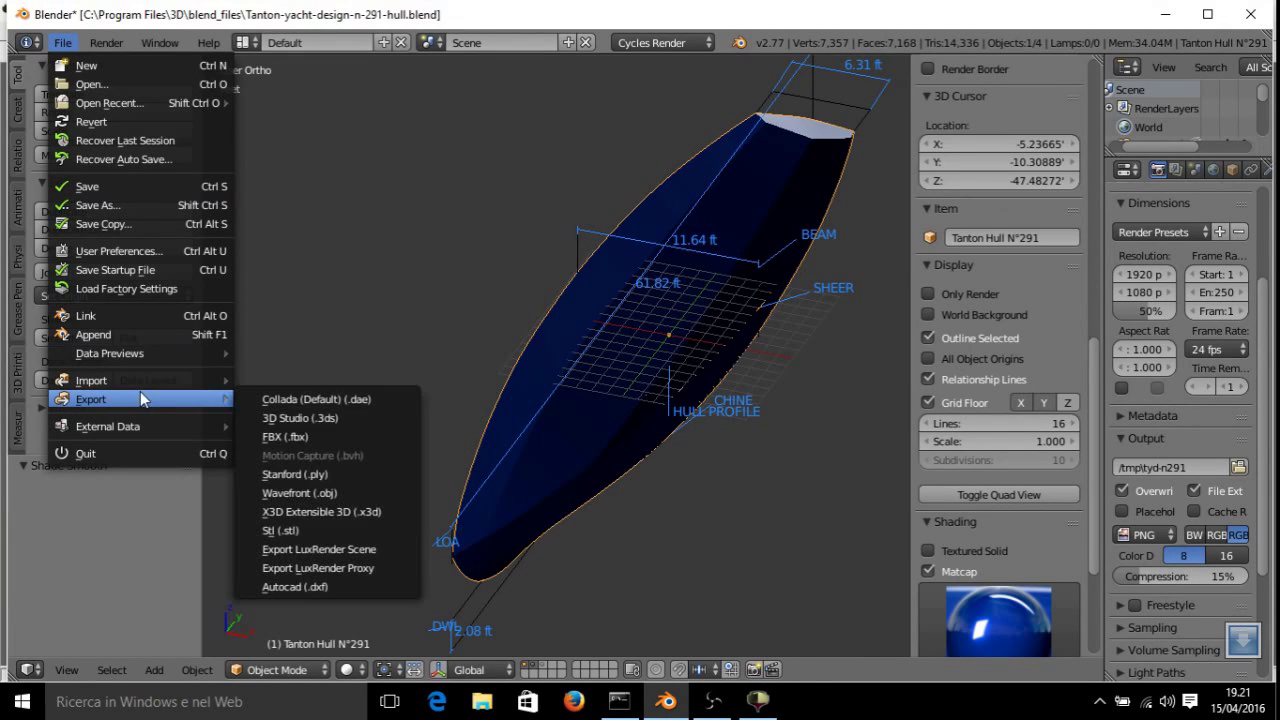
left_click(347, 496)
left_click(433, 114)
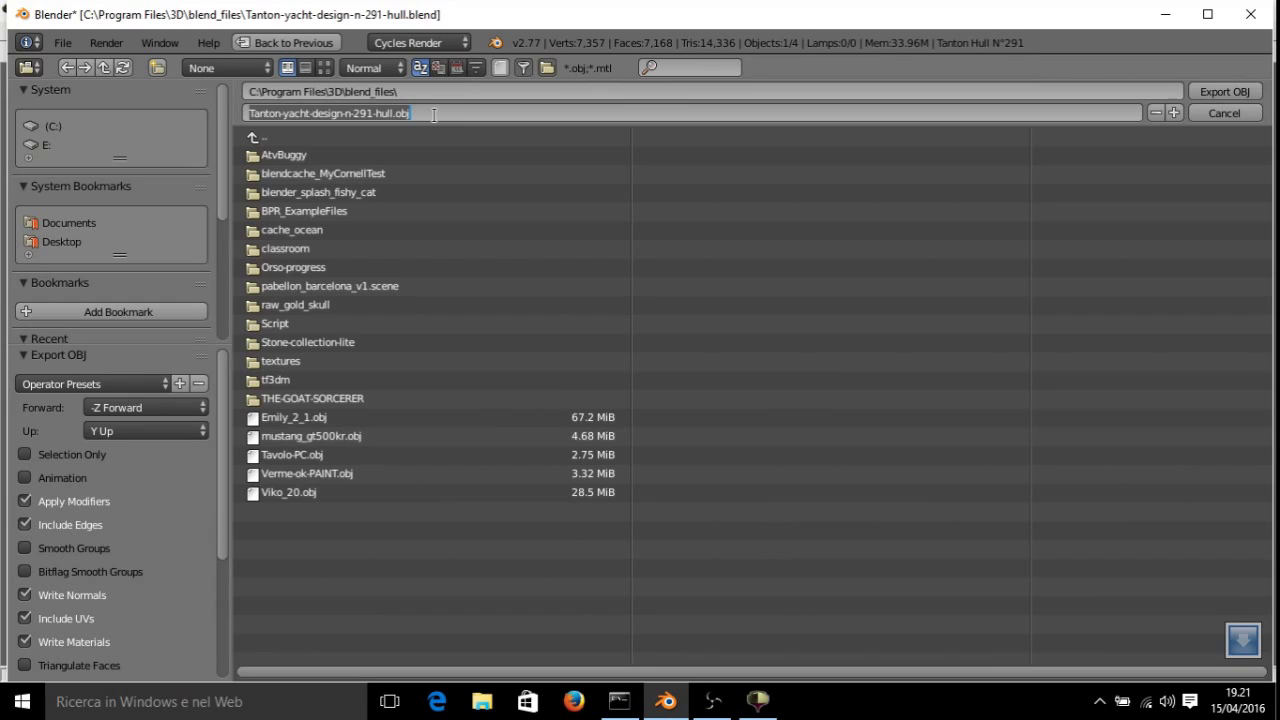
type("tyd-n291.obj")
key("Return")
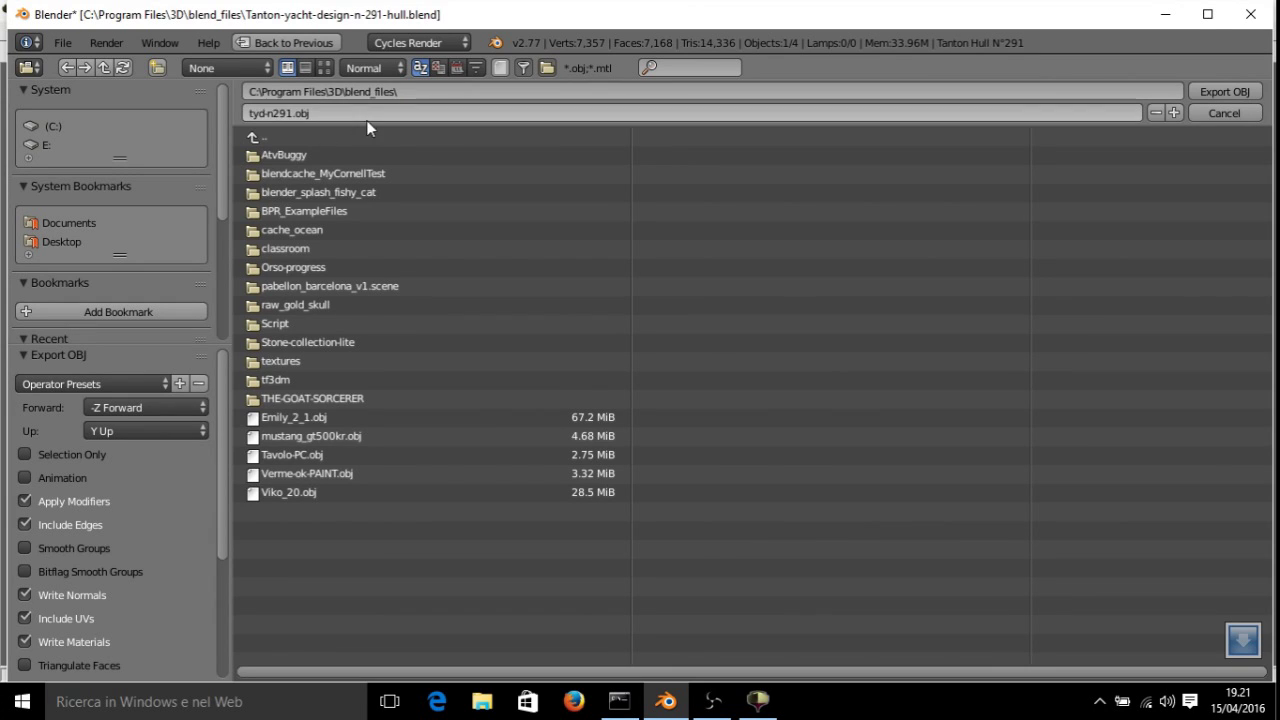
Save the OBJ export into C:\Program Files\3D\FreeShip-Files.
left_click(60, 125)
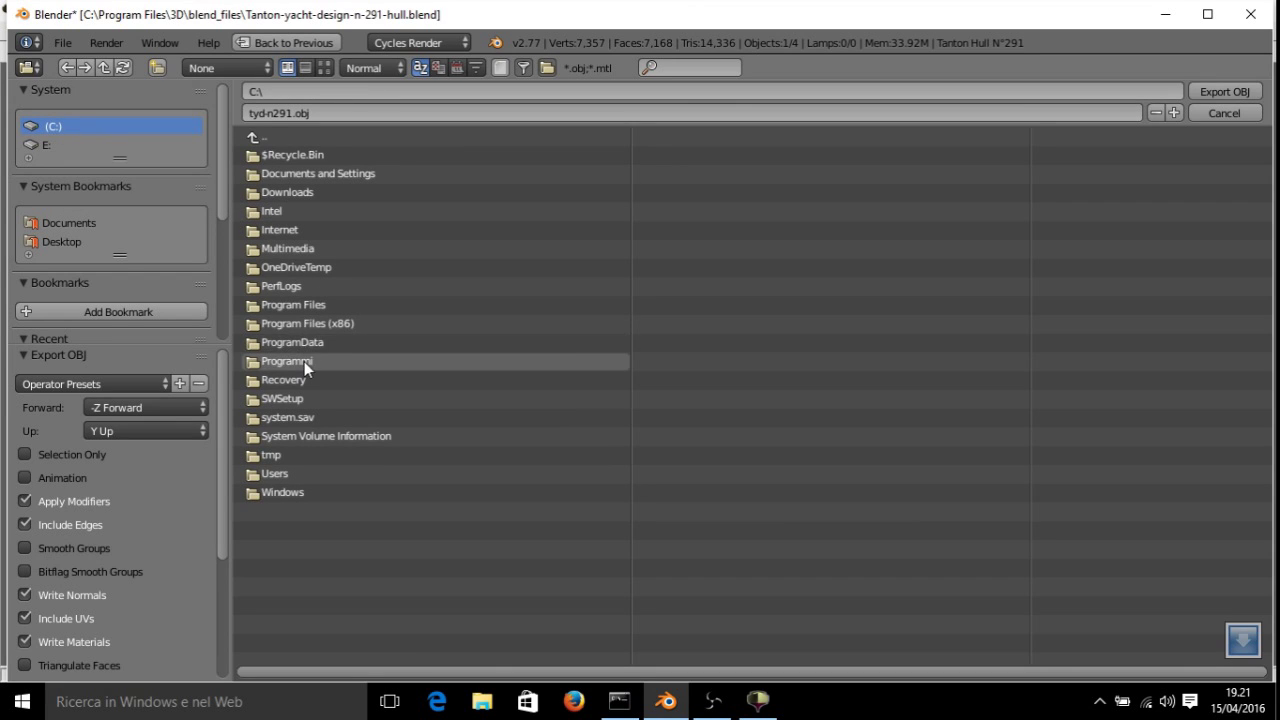
left_click(294, 307)
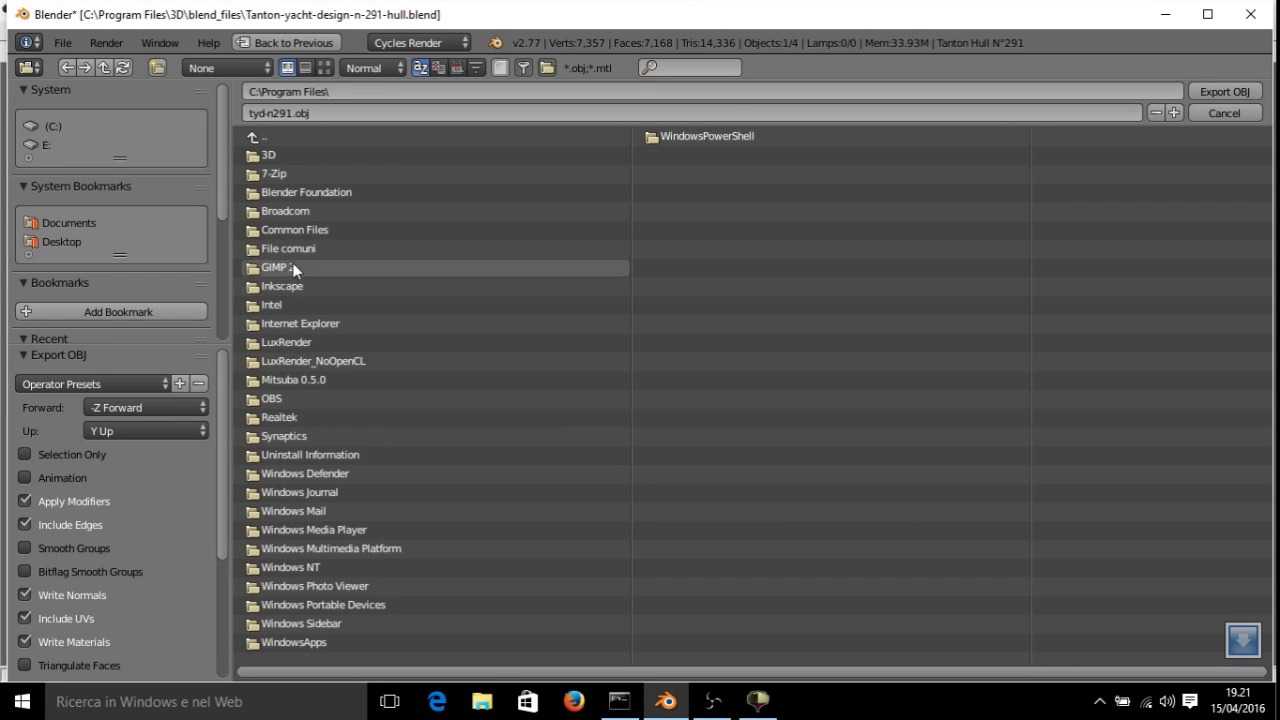
left_click(281, 163)
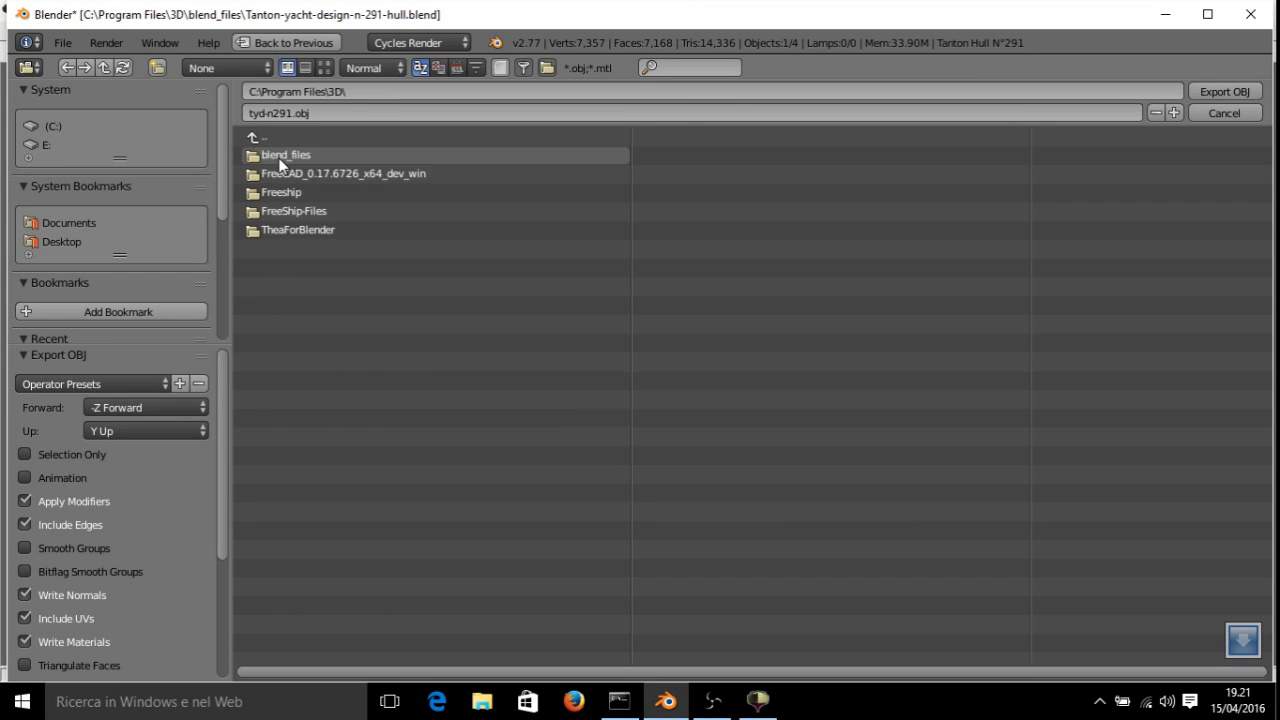
left_click(317, 211)
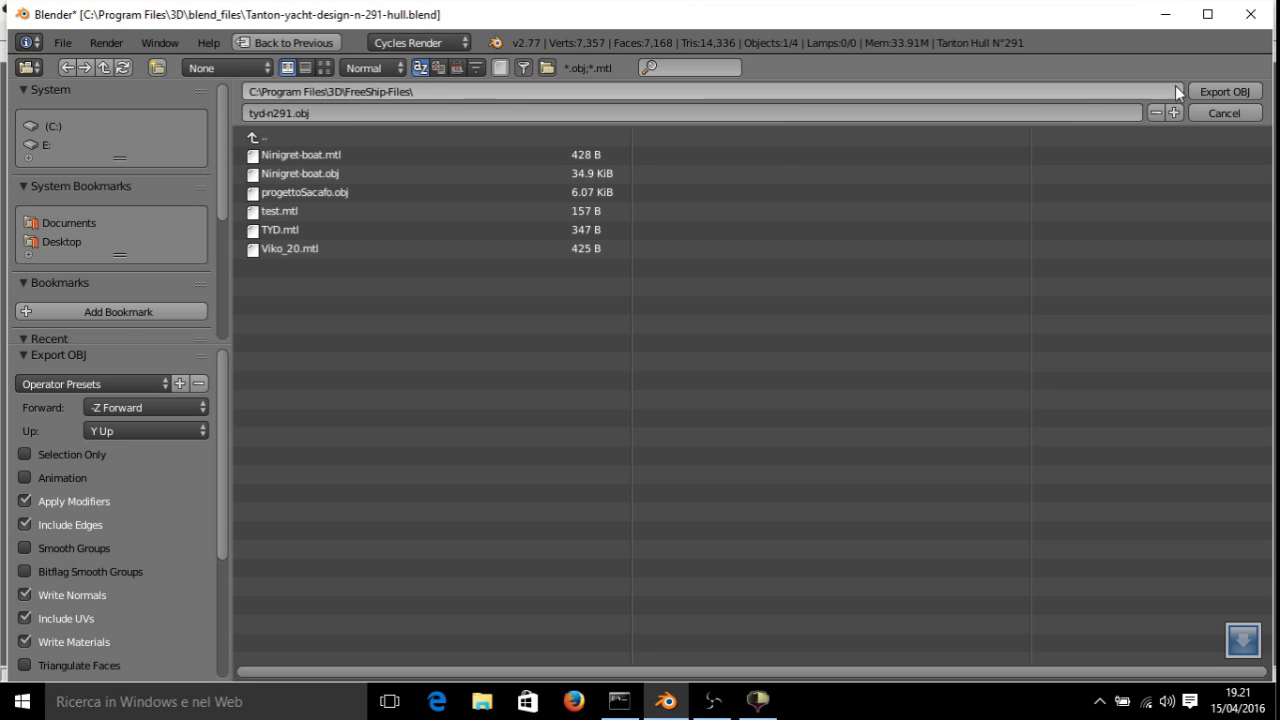
left_click(1216, 93)
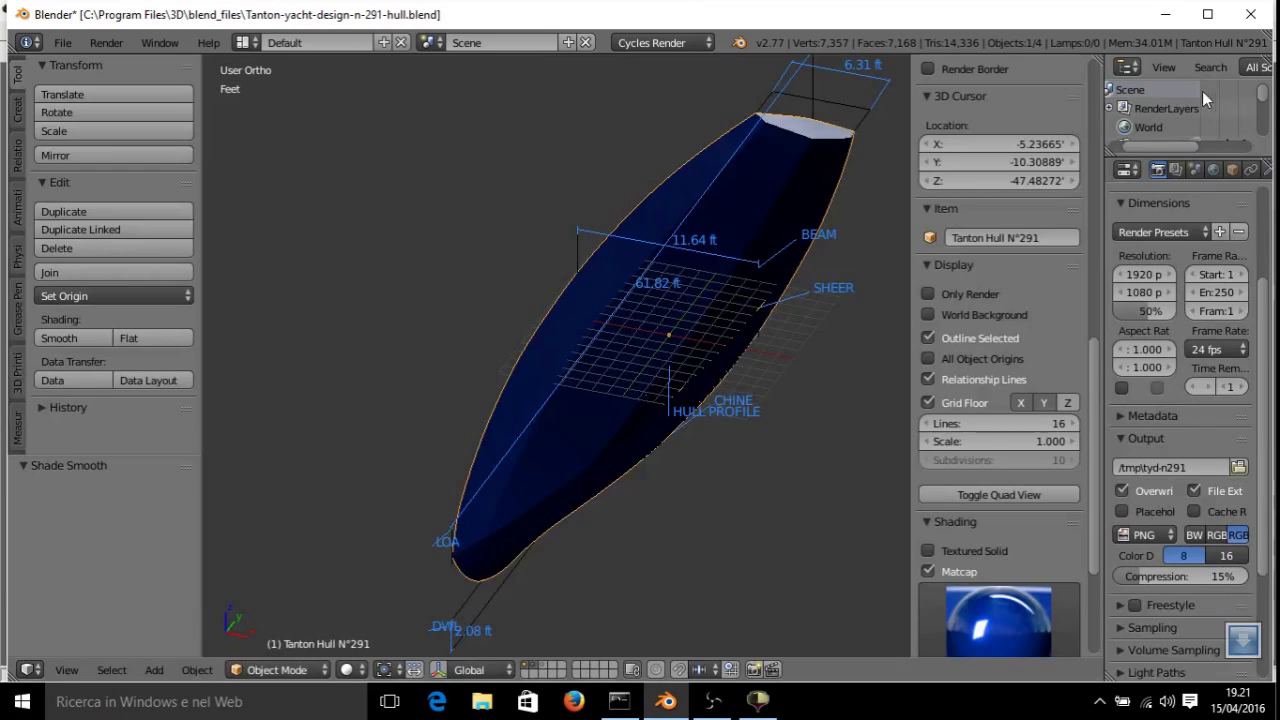
In the Command Prompt, select the earlier meshconv command text.
left_click(621, 704)
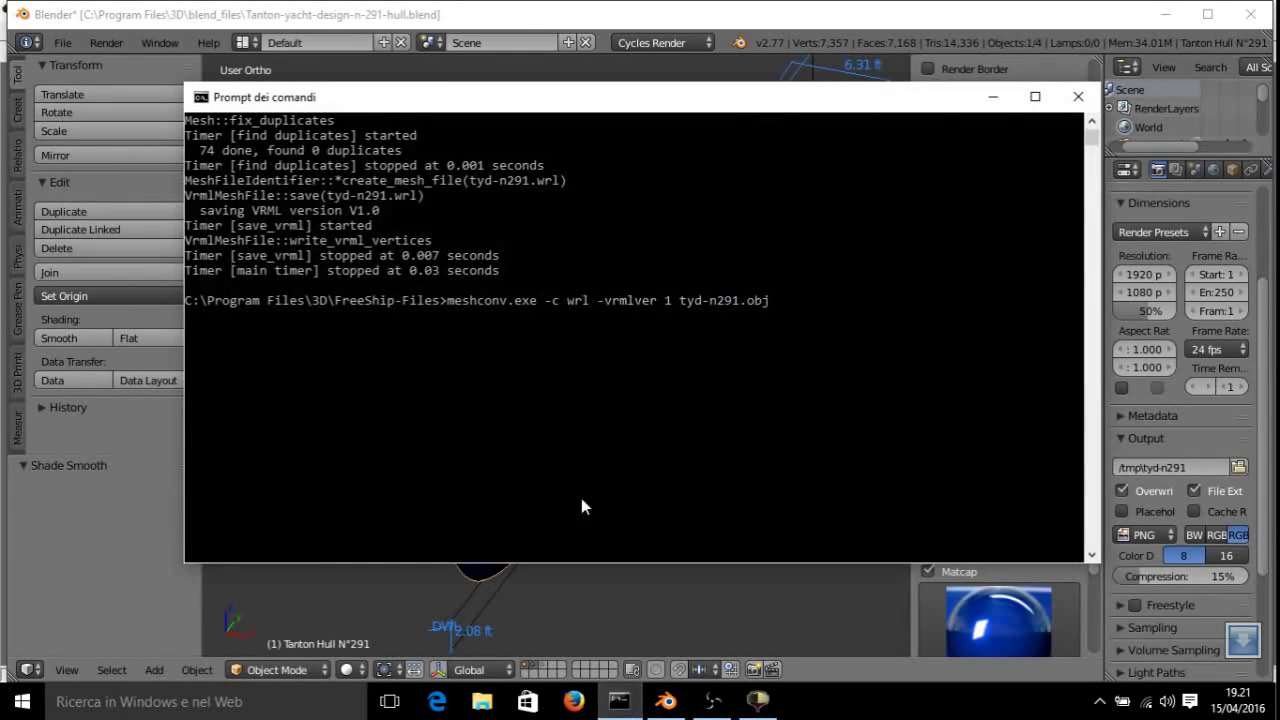
left_click(450, 302)
double_click(450, 302)
left_click(450, 302)
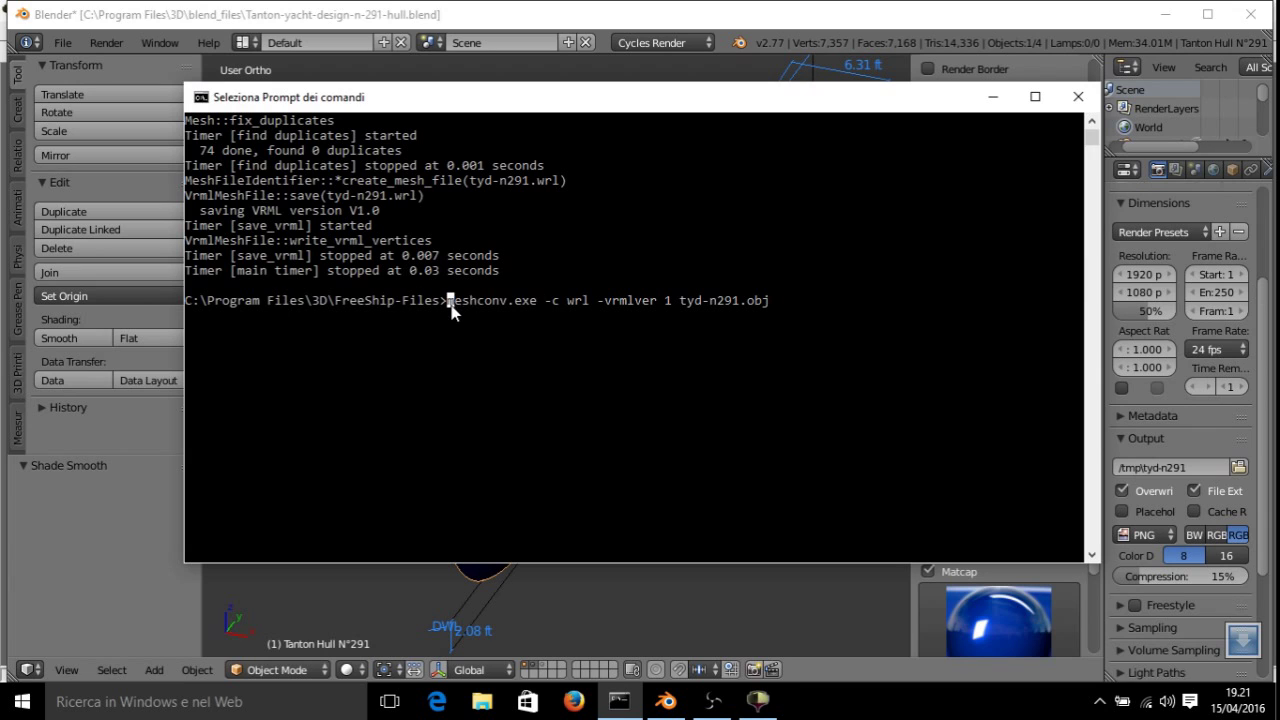
left_click_drag(488, 312, 532, 313)
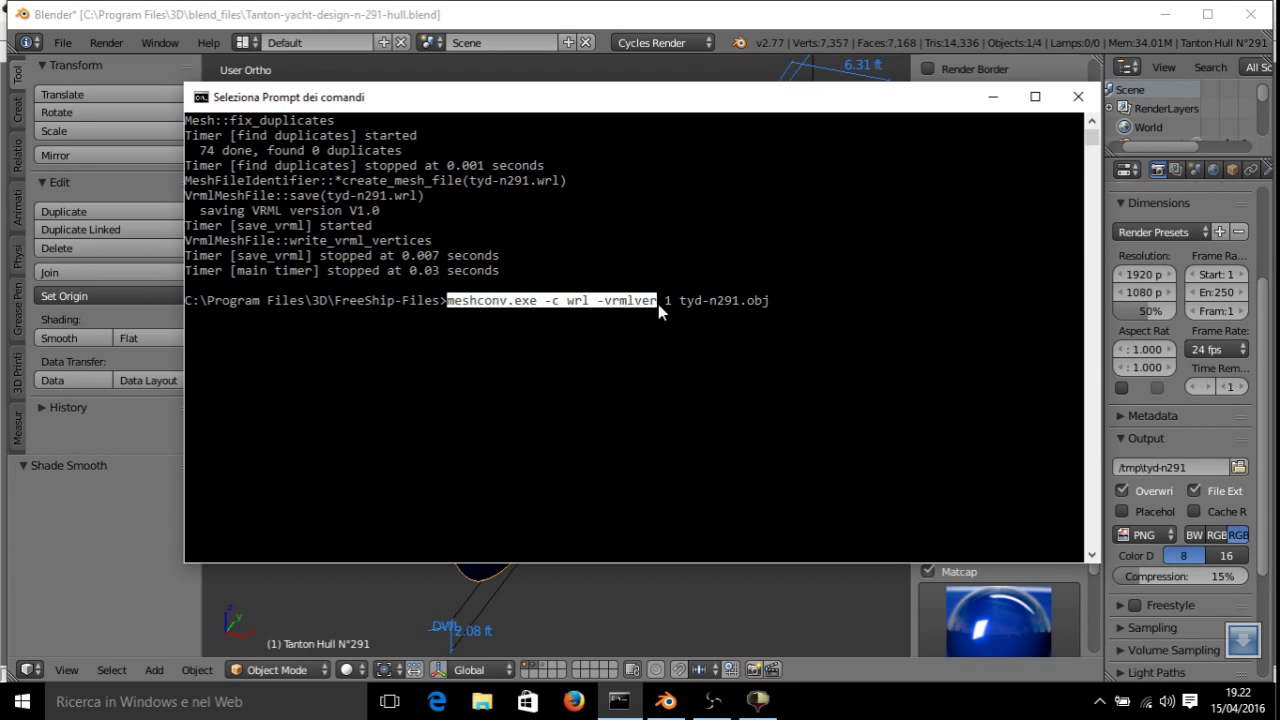
scroll(572, 274, "up", 9)
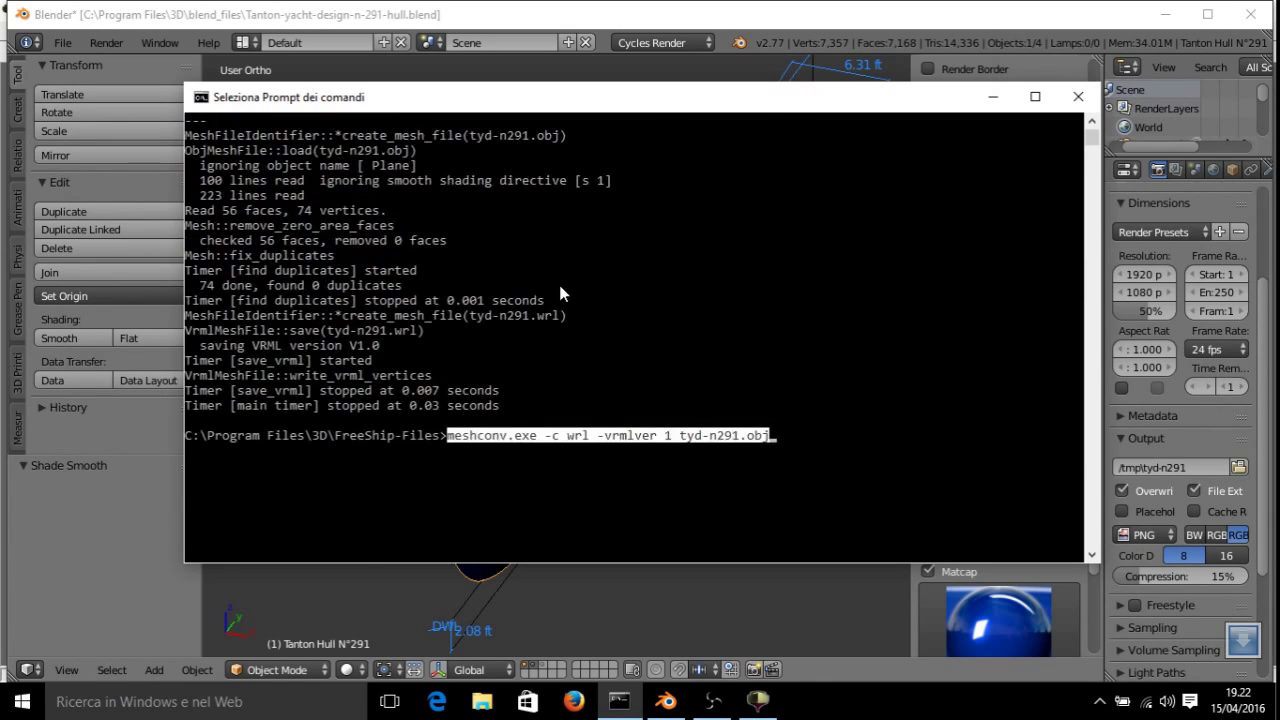
scroll(532, 295, "down", 8)
left_click(801, 362)
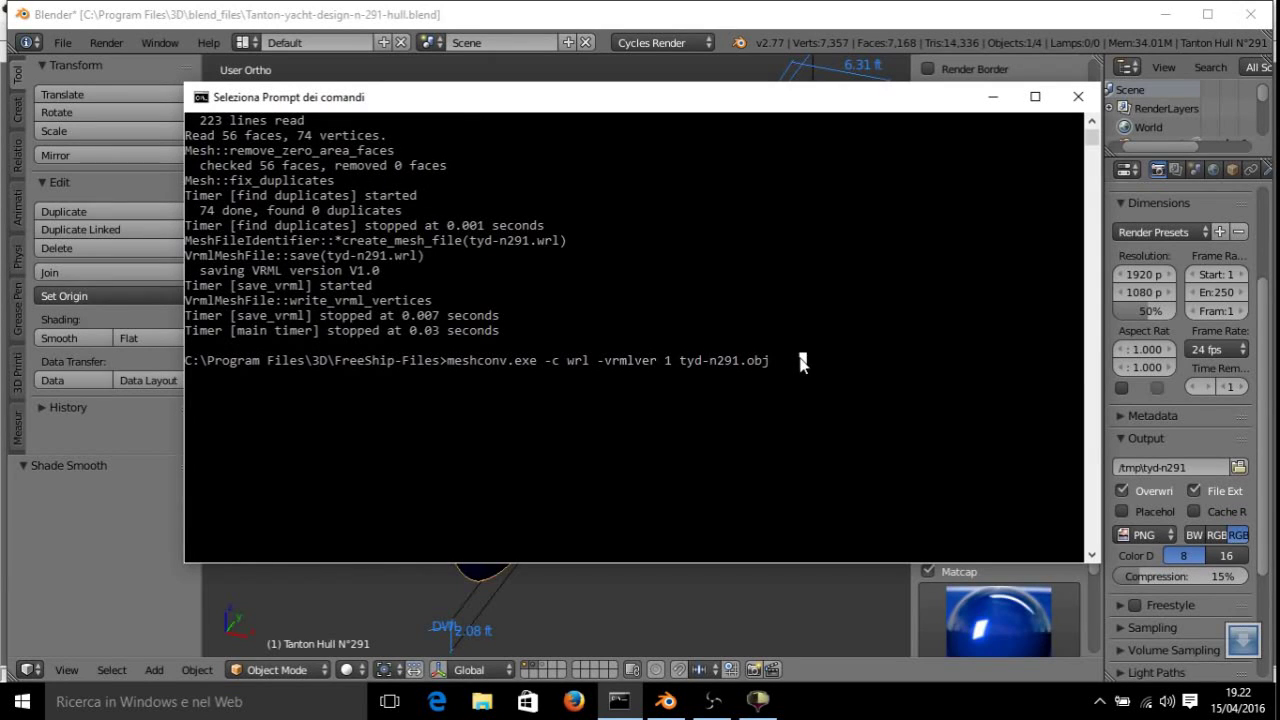
Rerun meshconv -c wrl -vrmlver 1 tyd-n291.obj to produce the VRML 1.0 file tyd-n291.wrl.
key("Escape")
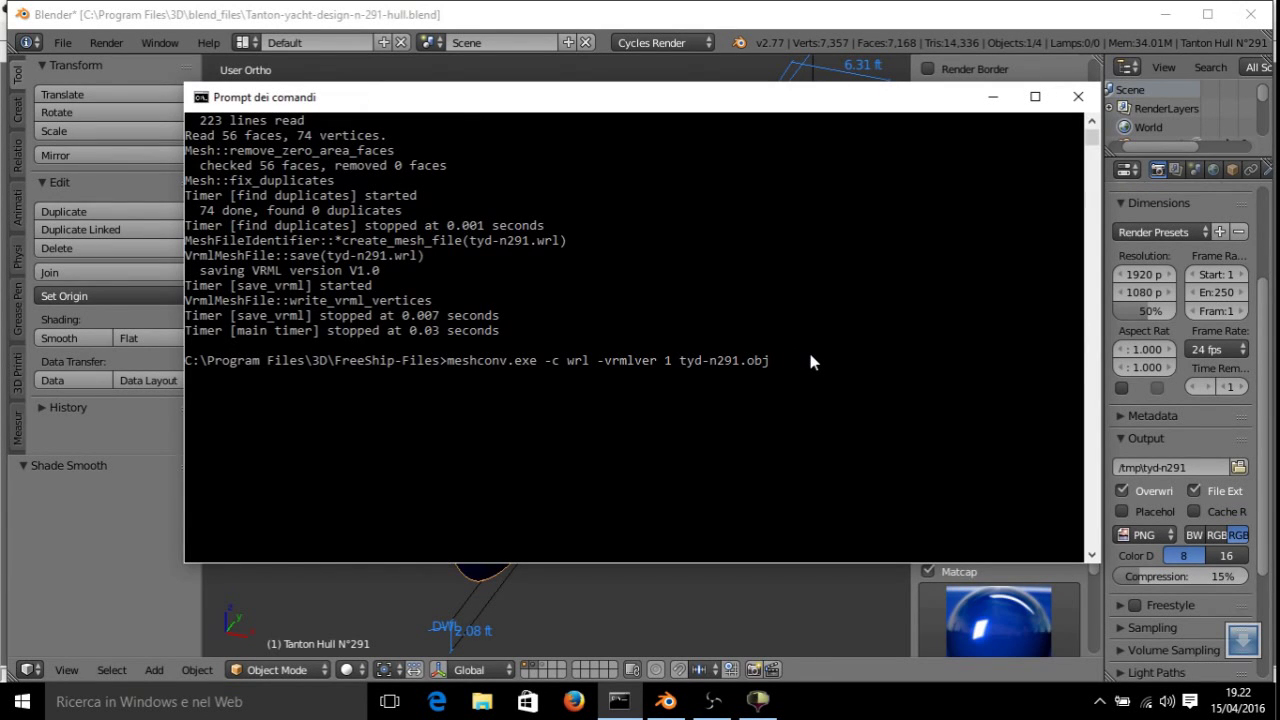
left_click(809, 360)
key("Escape")
key("Return")
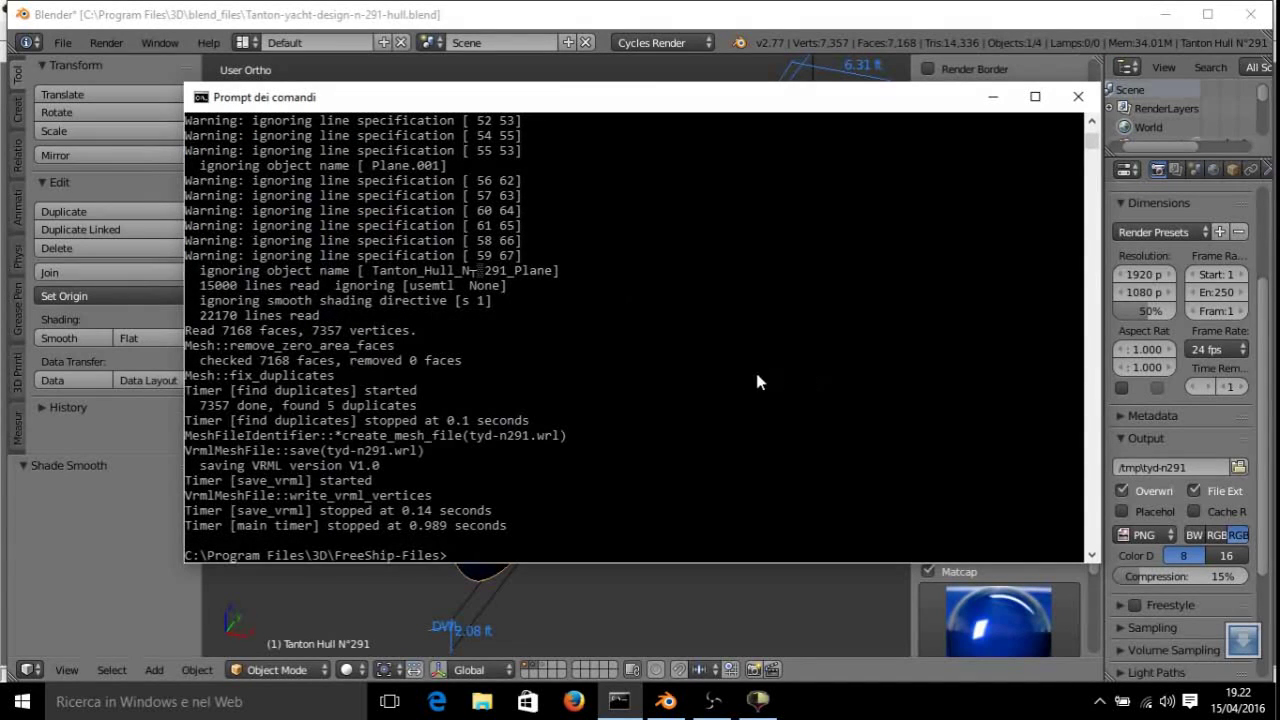
left_click(482, 18)
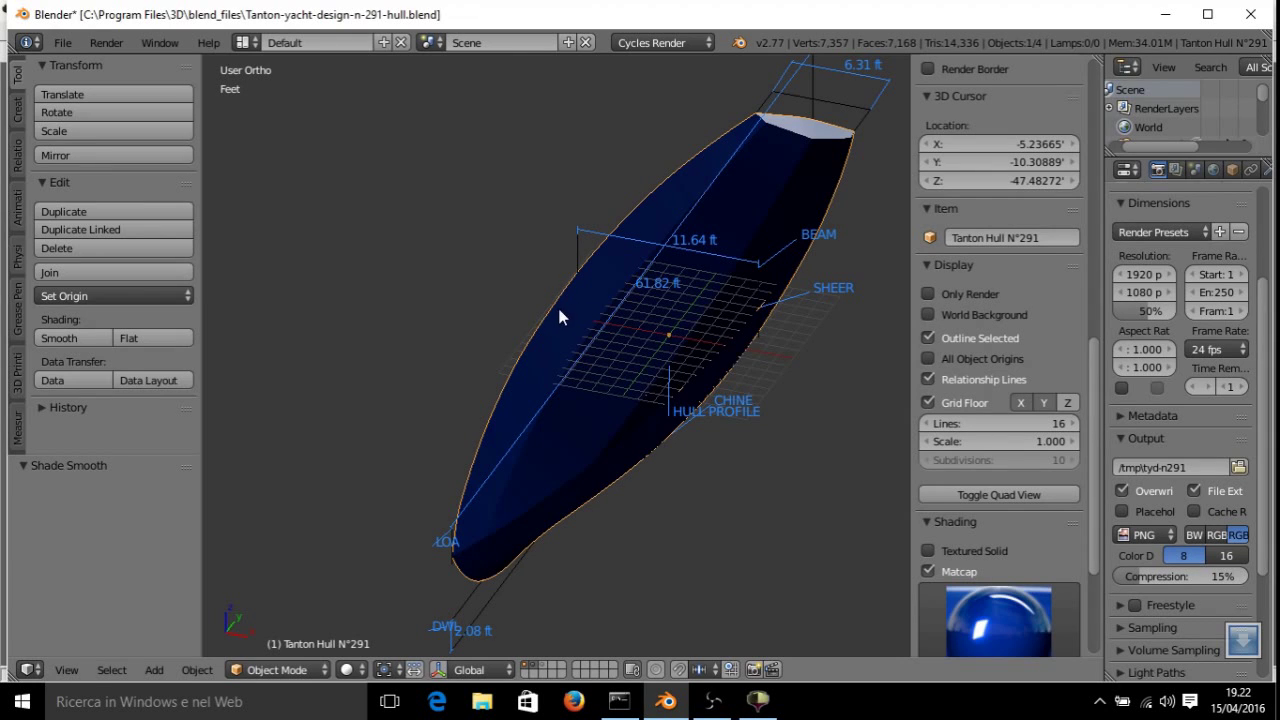
Start a new Wavefront OBJ export with Z as the up axis.
left_click(62, 42)
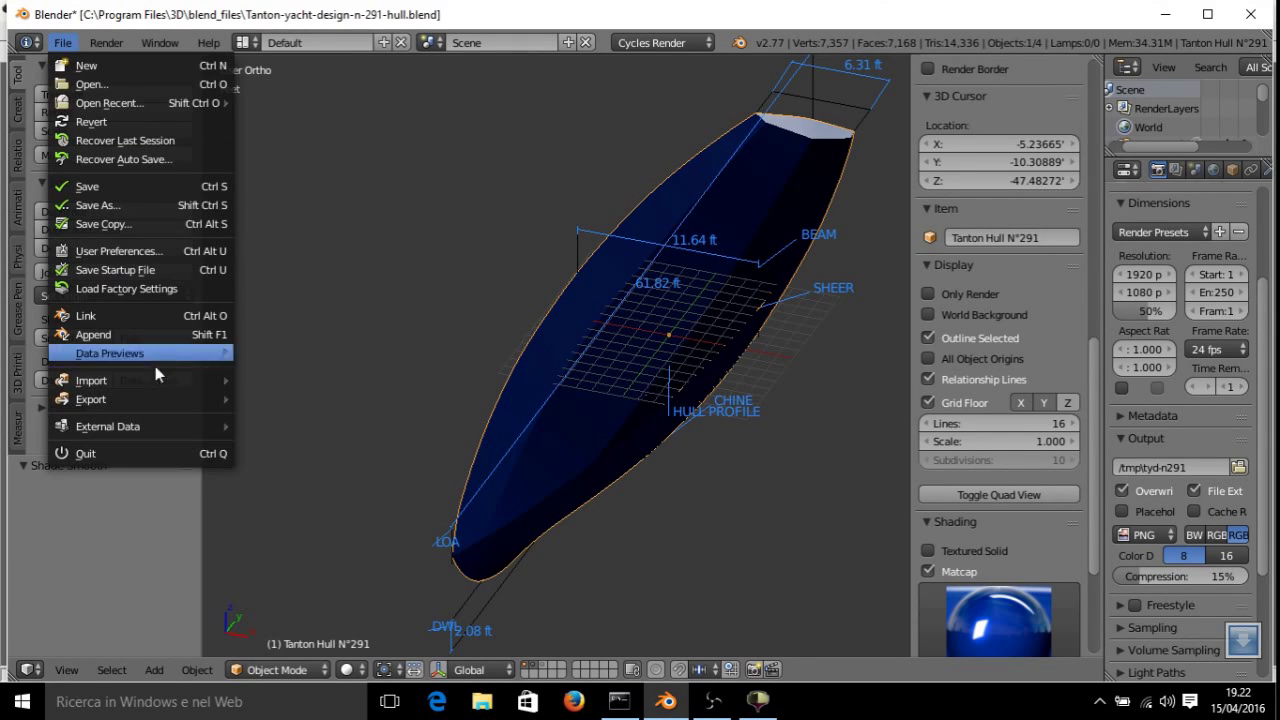
mouse_move(165, 398)
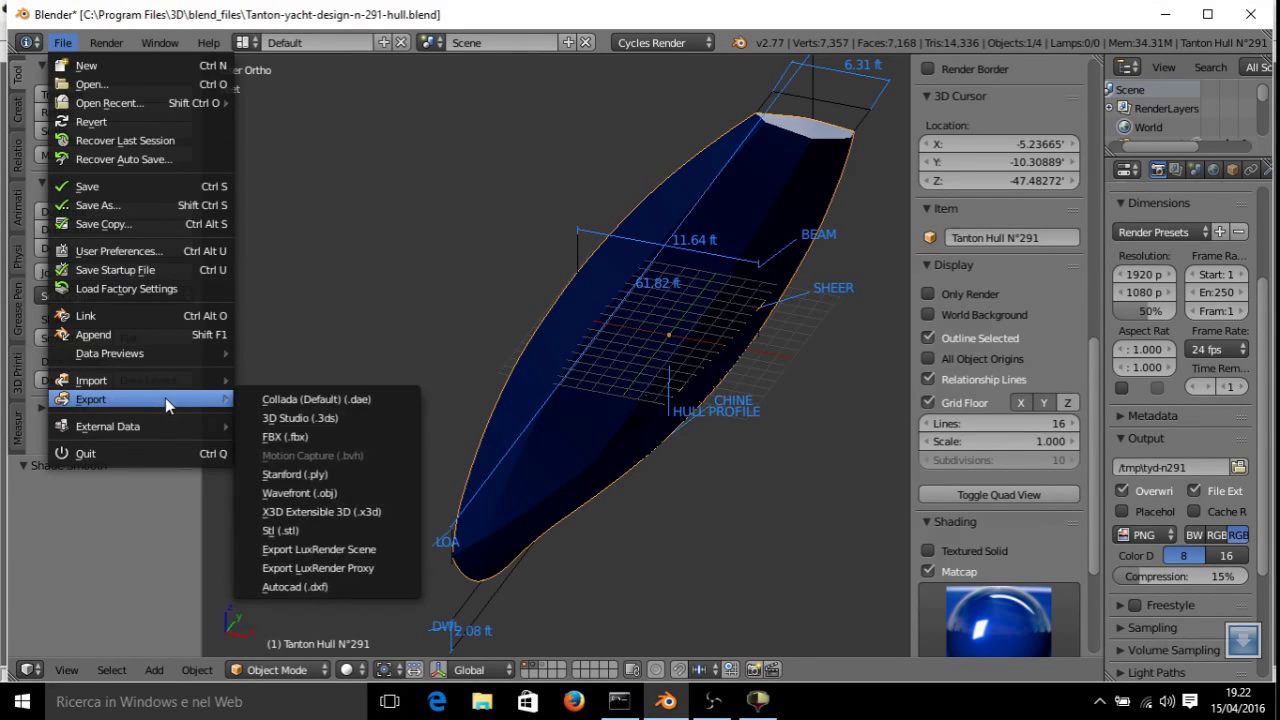
left_click(378, 494)
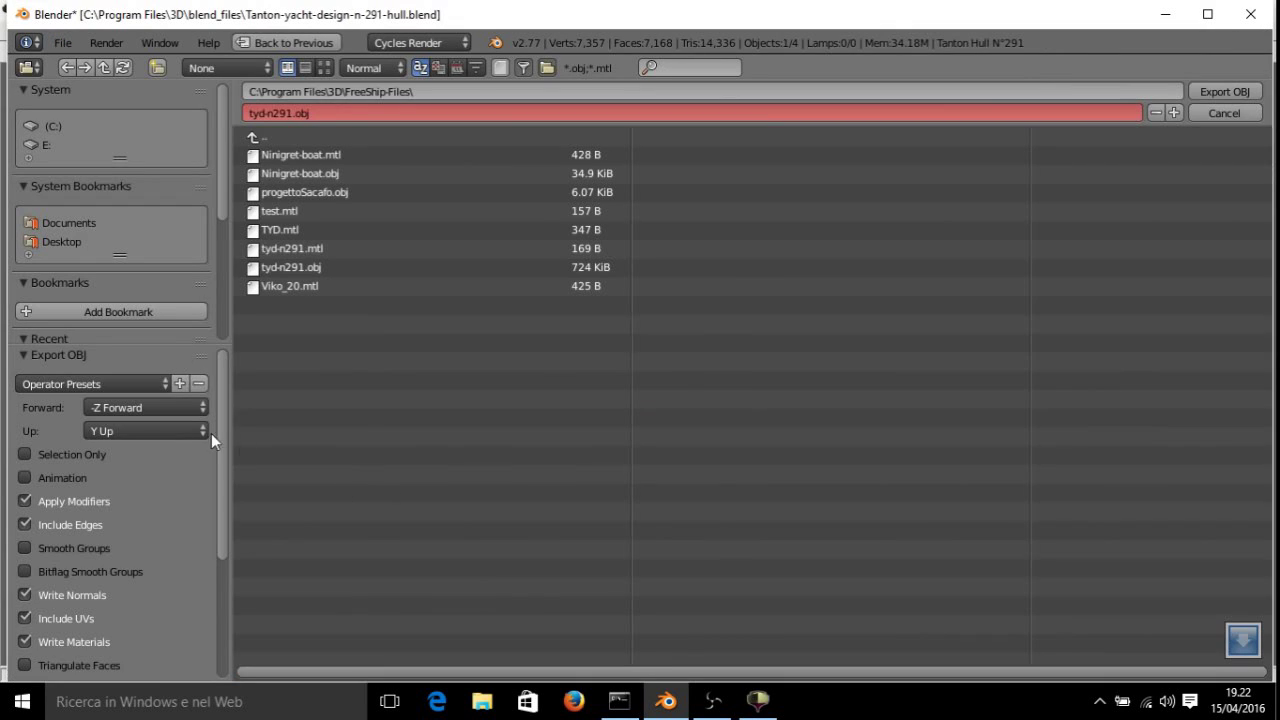
left_click(148, 431)
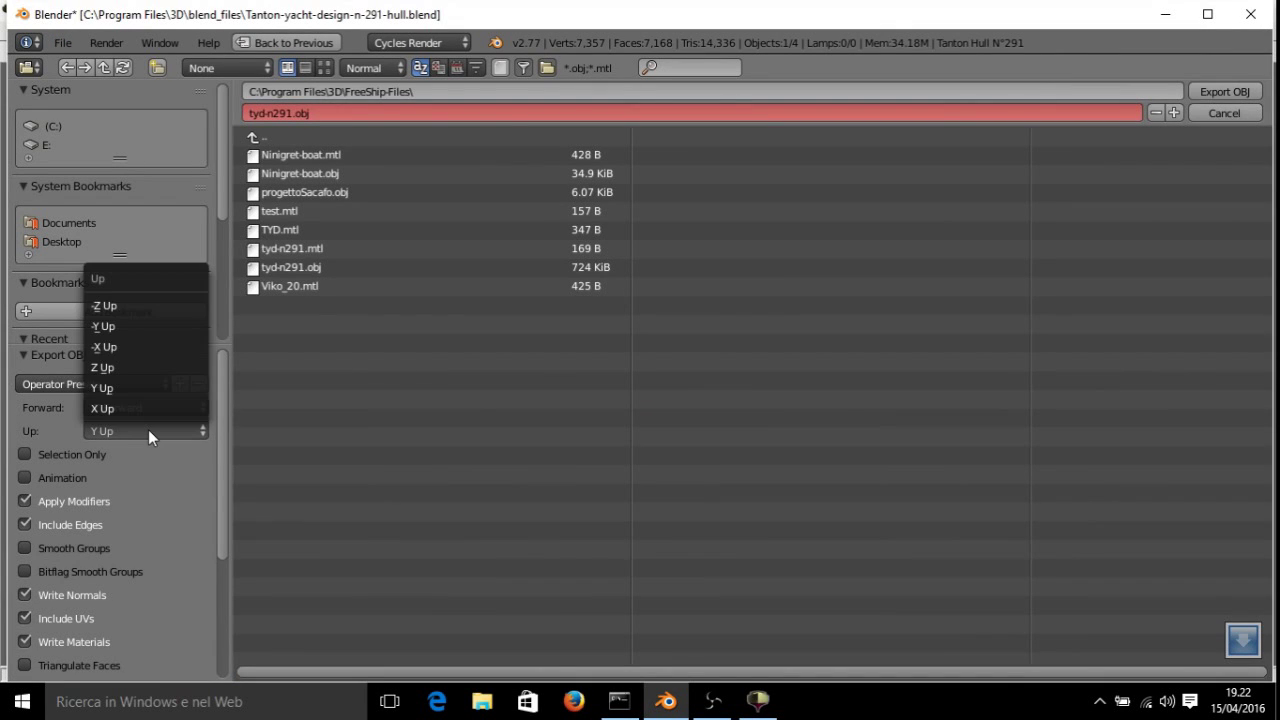
left_click(141, 367)
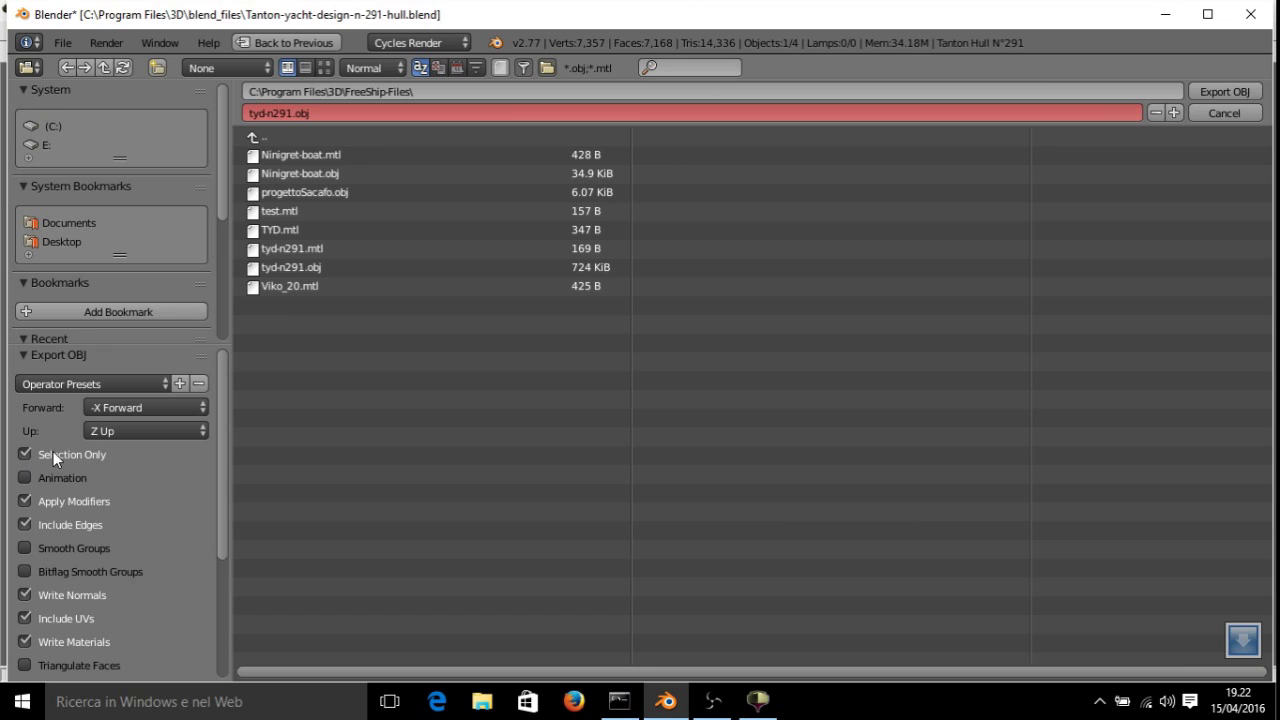
Exclude modifiers, edges, normals and UVs from the OBJ export.
left_click(24, 501)
left_click(25, 522)
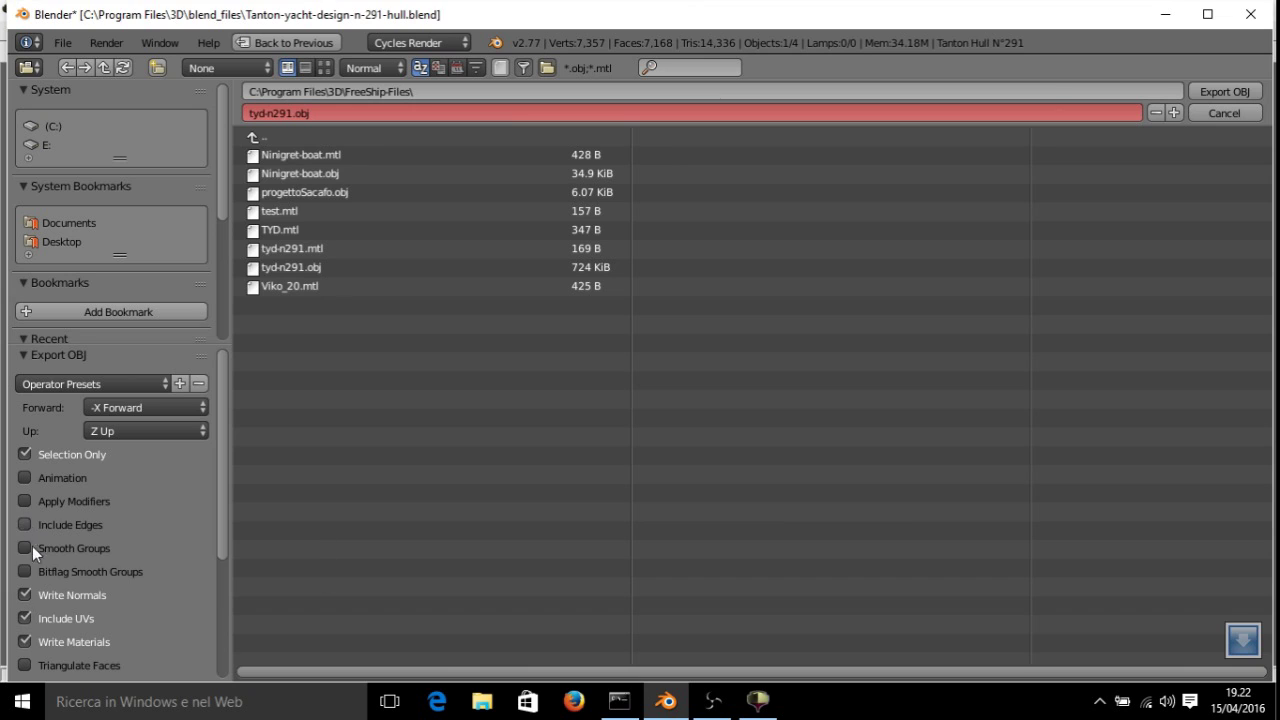
left_click(25, 595)
left_click(25, 619)
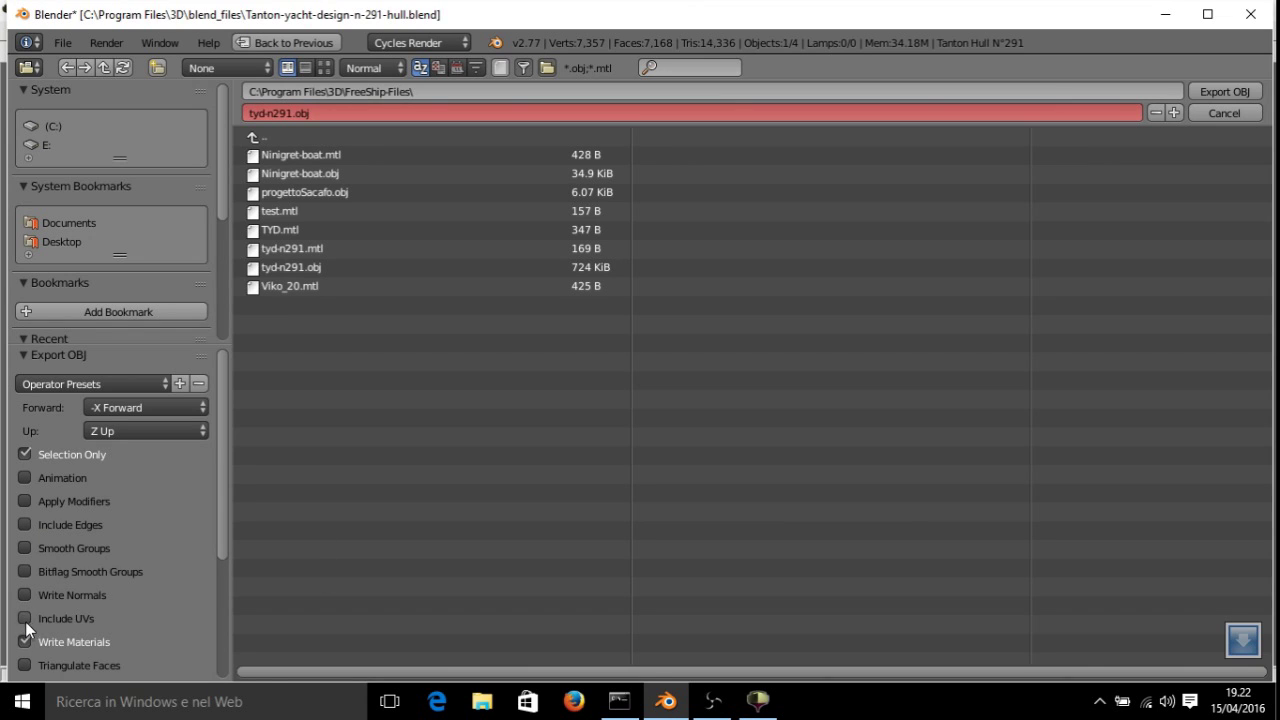
scroll(25, 621, "down", 3)
scroll(54, 586, "down", 2)
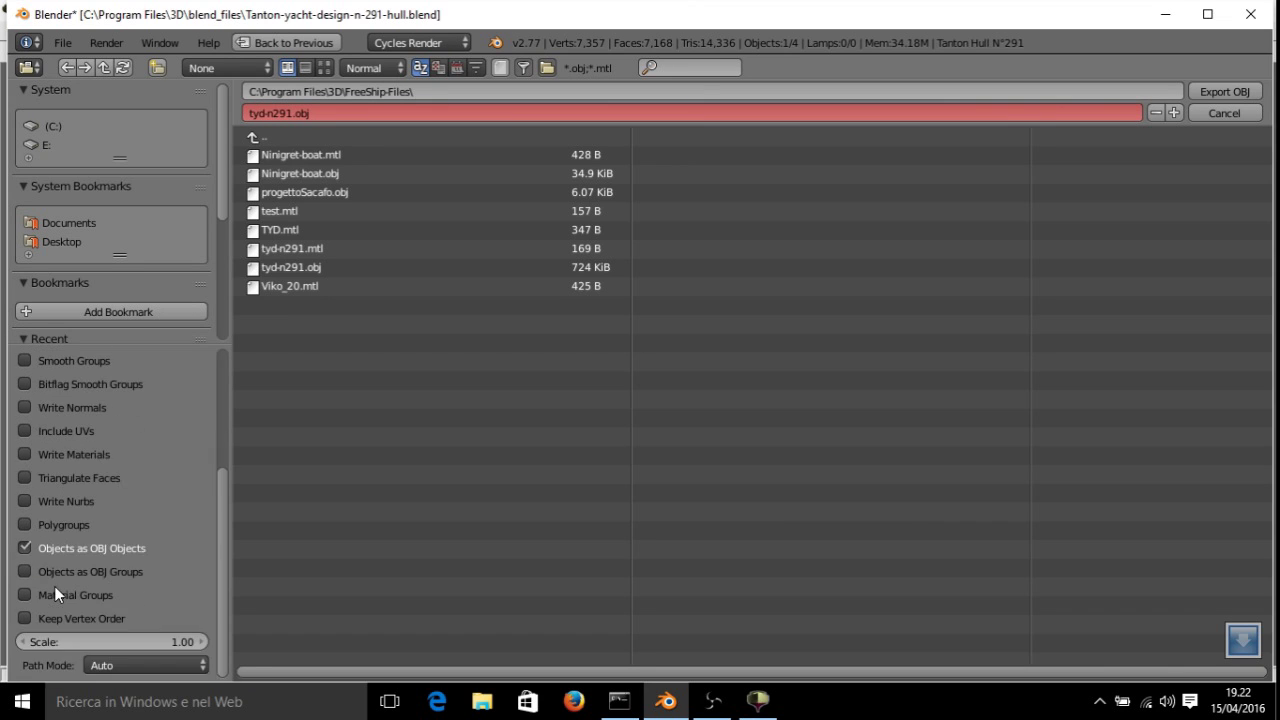
scroll(50, 595, "up", 5)
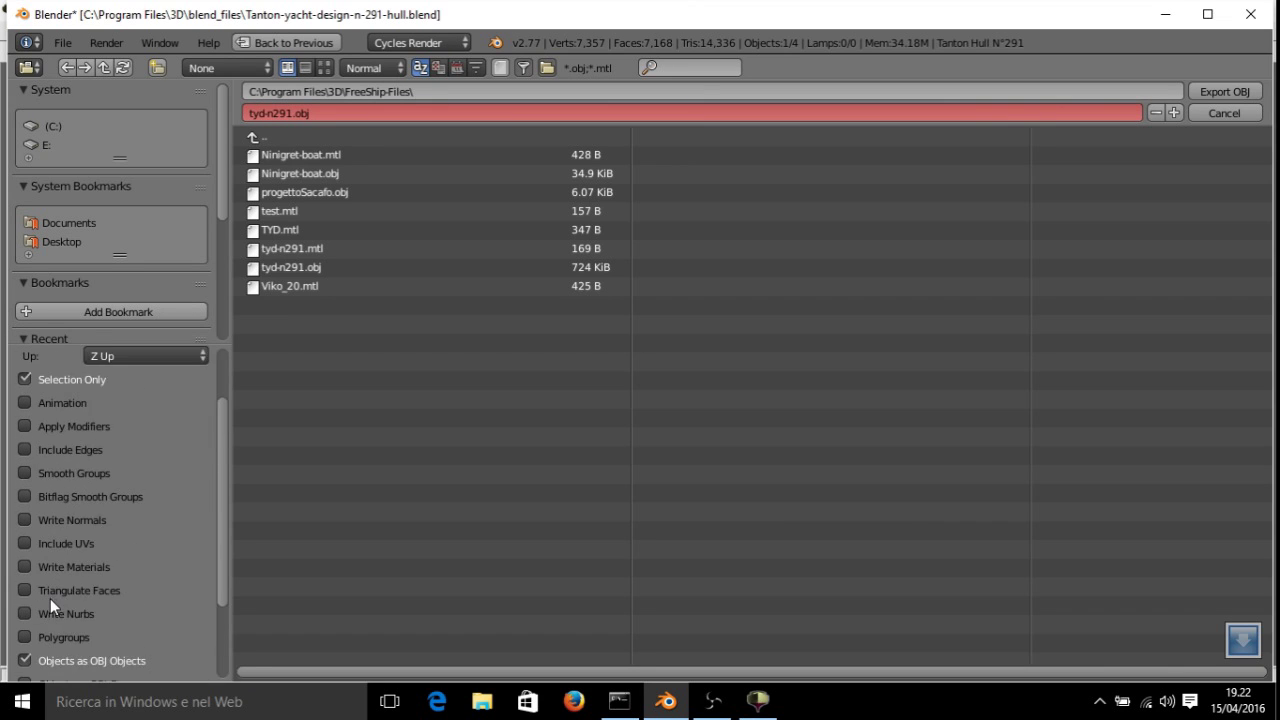
scroll(47, 596, "down", 1)
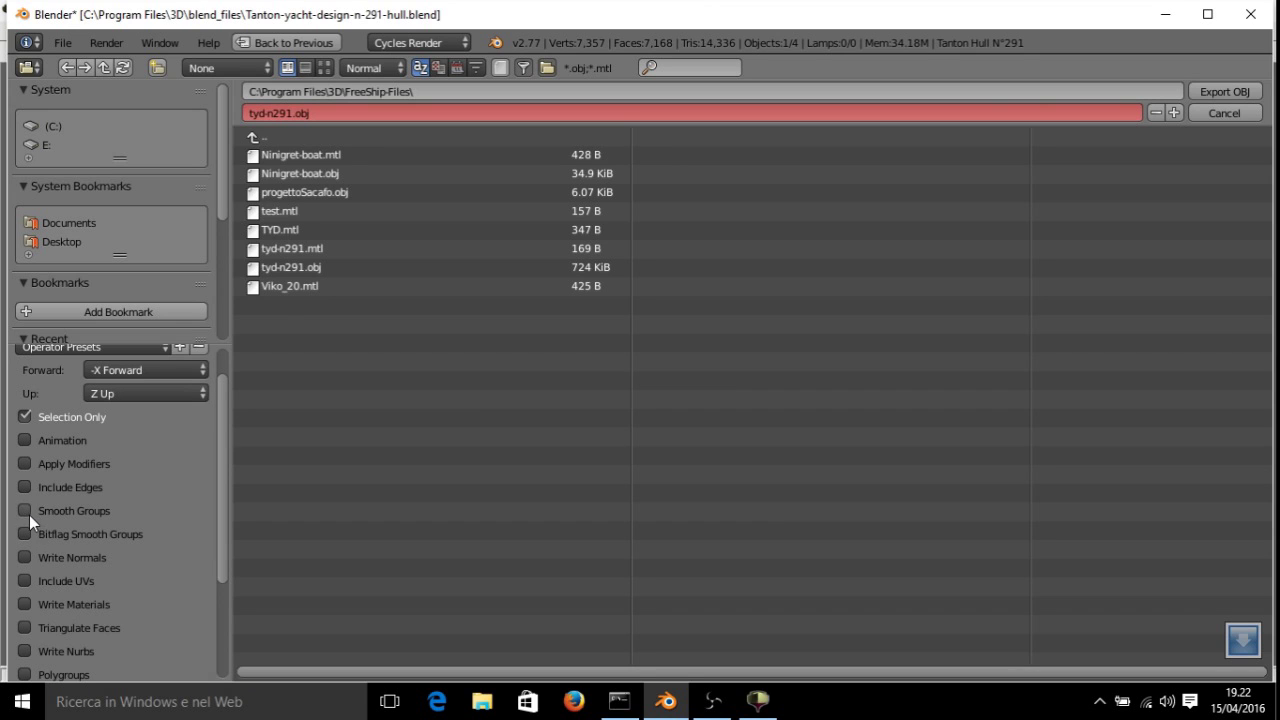
Leave smooth groups excluded and overwrite tyd-n291.obj with the new export.
left_click(25, 511)
scroll(40, 514, "down", 2)
scroll(40, 540, "down", 2)
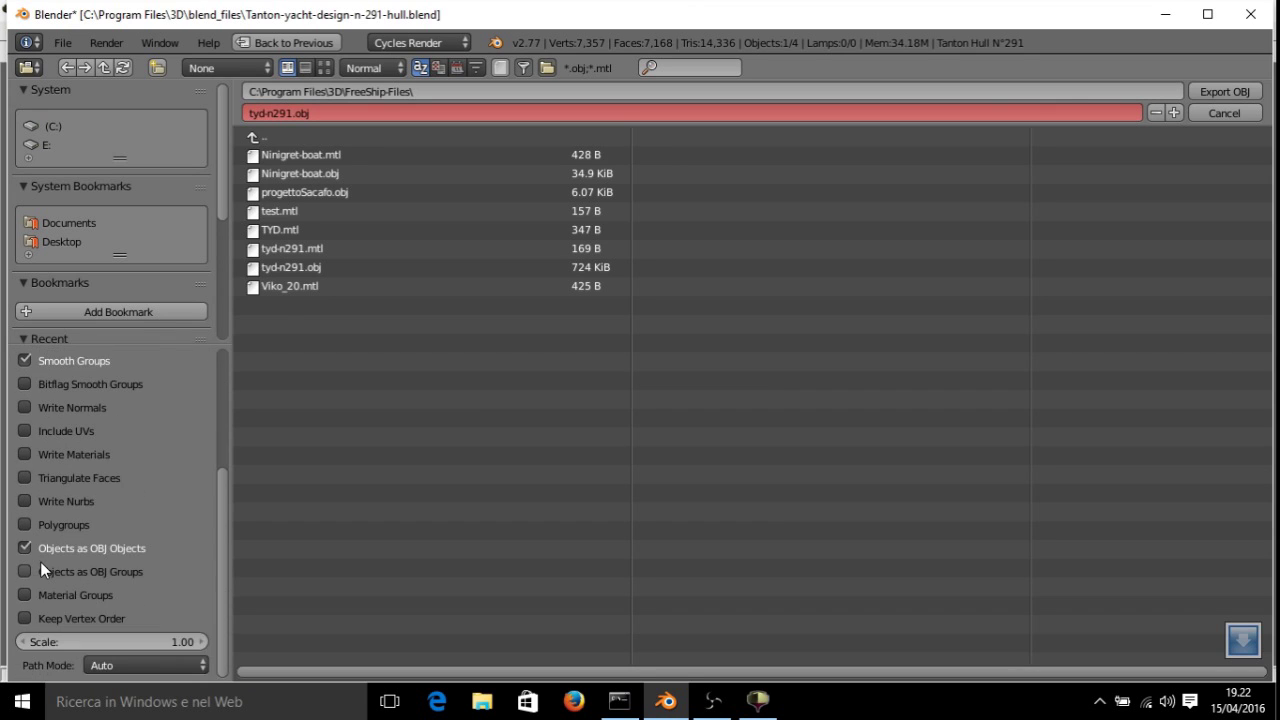
scroll(30, 540, "up", 3)
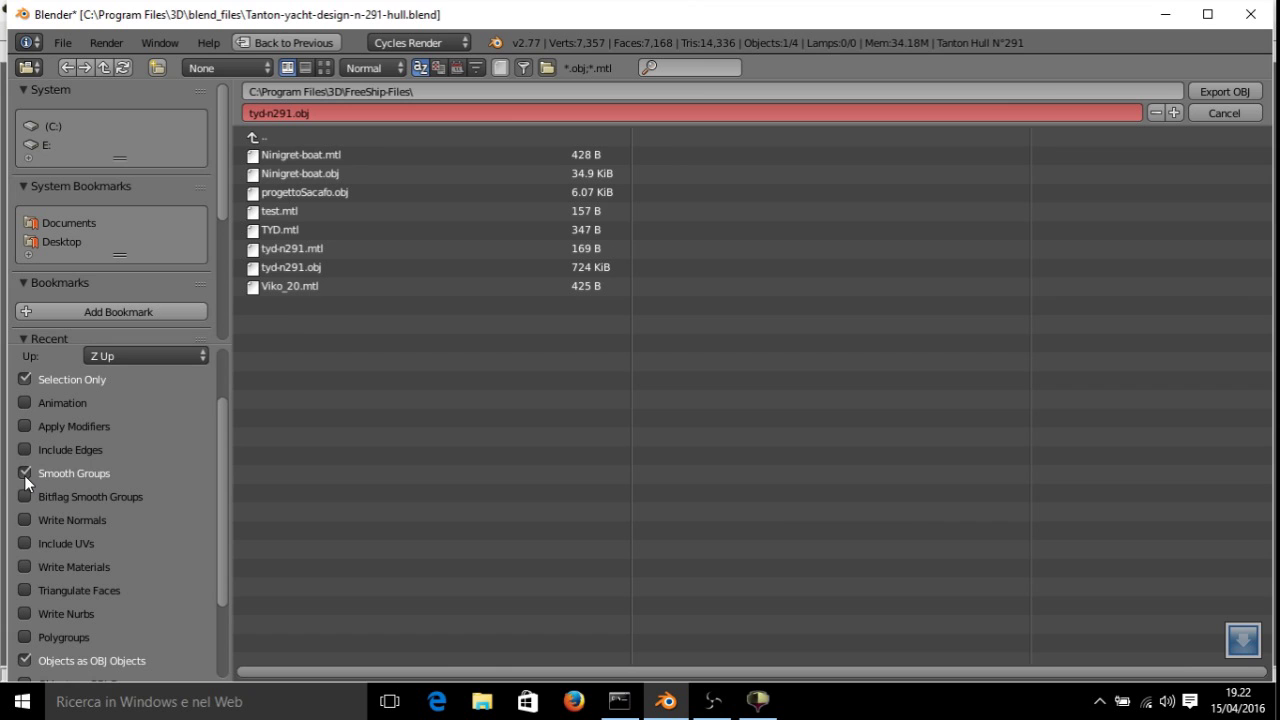
left_click(24, 475)
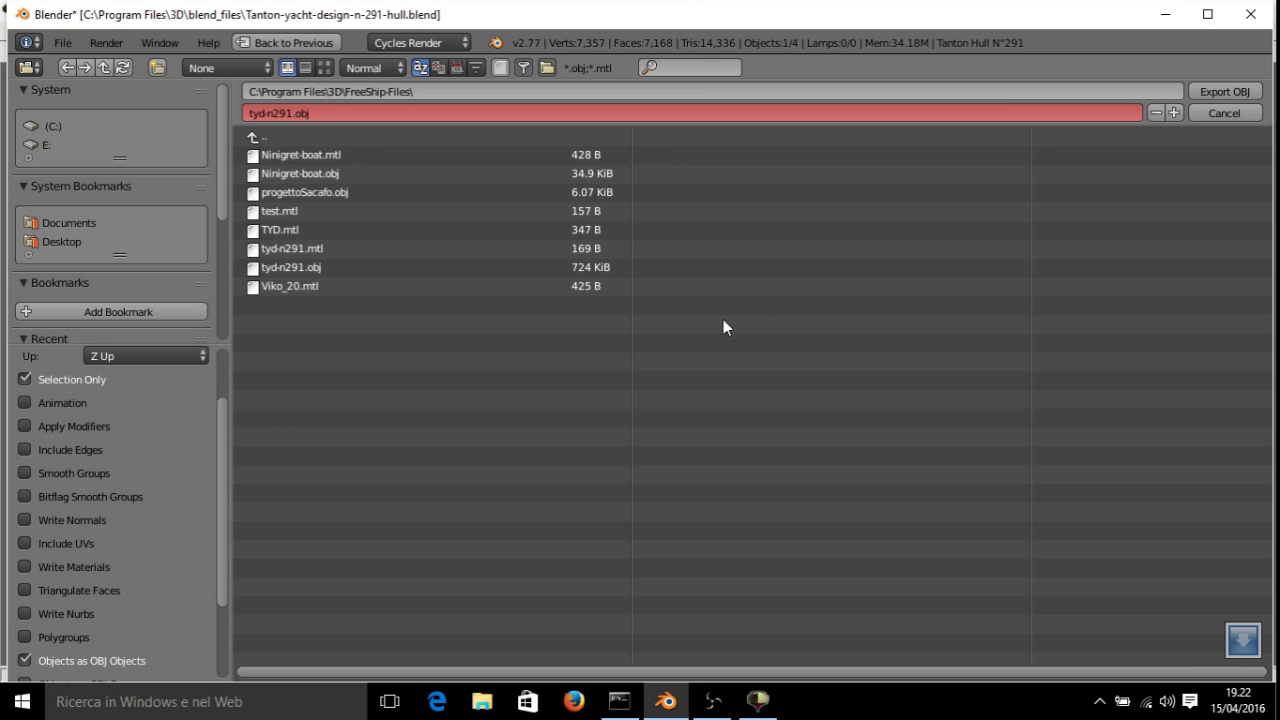
left_click(1225, 90)
Rerun the meshconv VRML conversion of tyd-n291.obj.
left_click(619, 701)
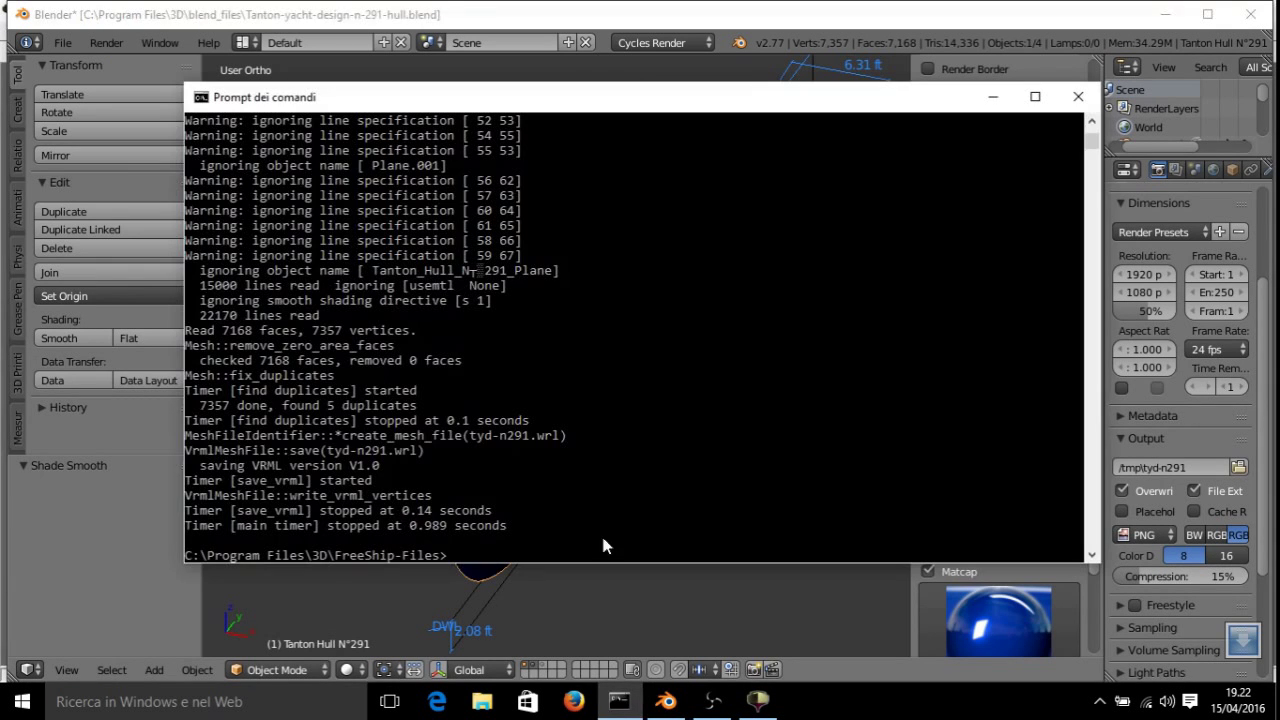
key("Up")
key("Return")
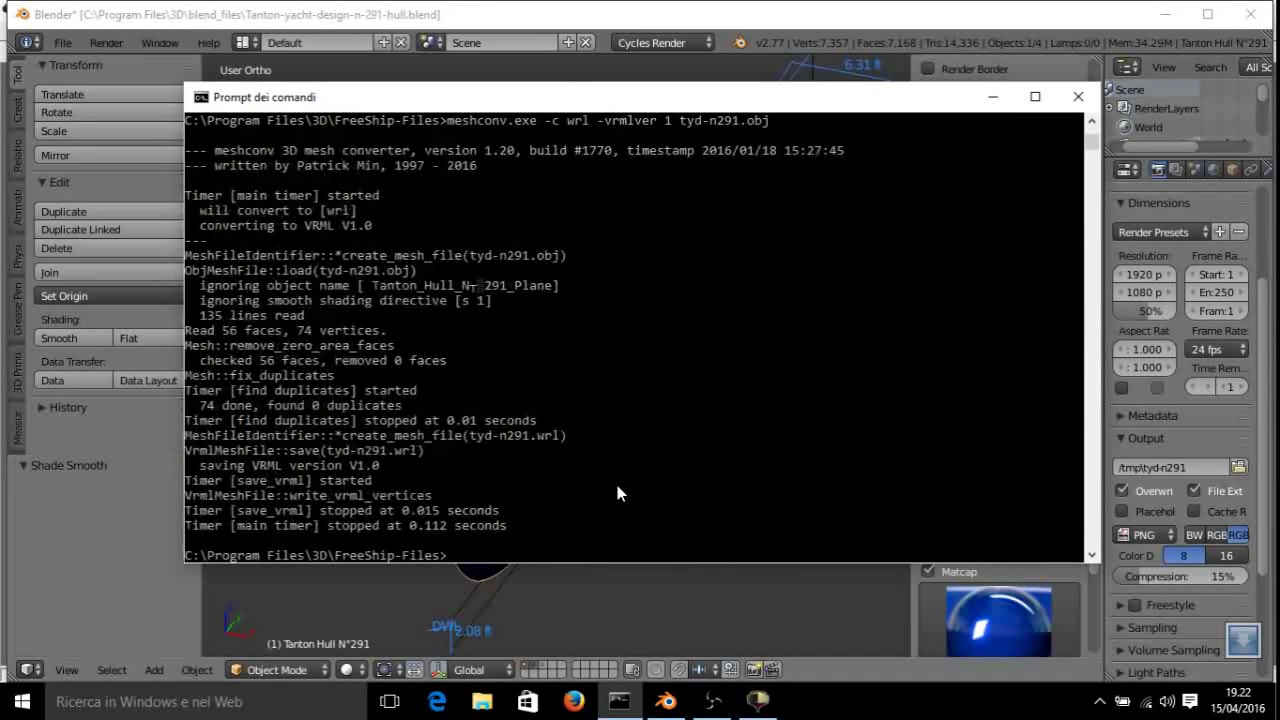
Import tyd-n291.wrl from the FreeShip-Files folder into FreeShip as a VRML model.
left_click(758, 701)
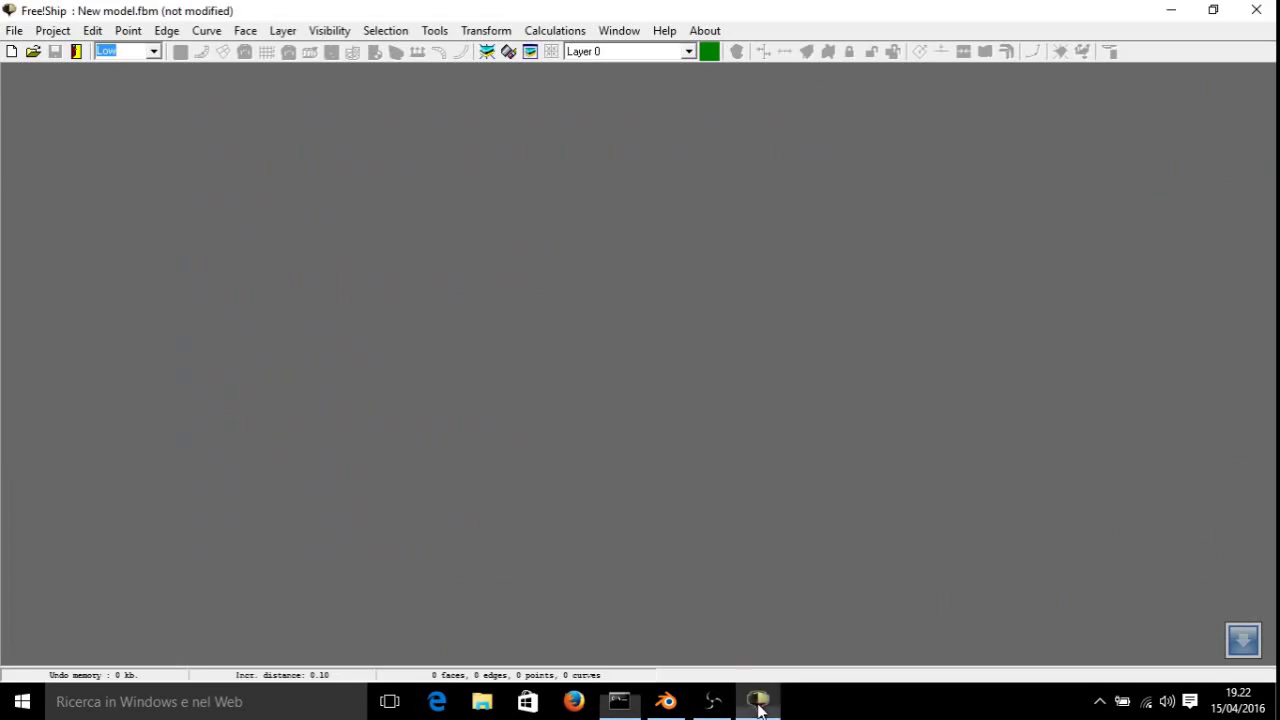
left_click(14, 31)
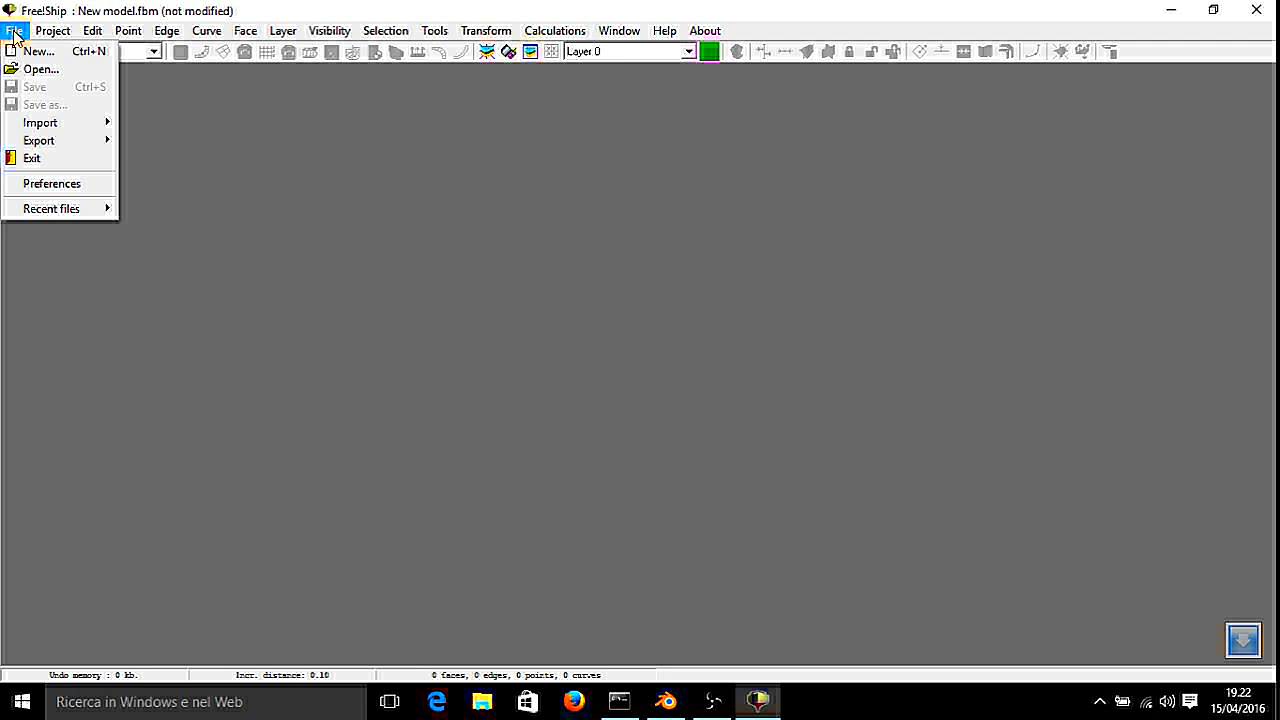
mouse_move(60, 122)
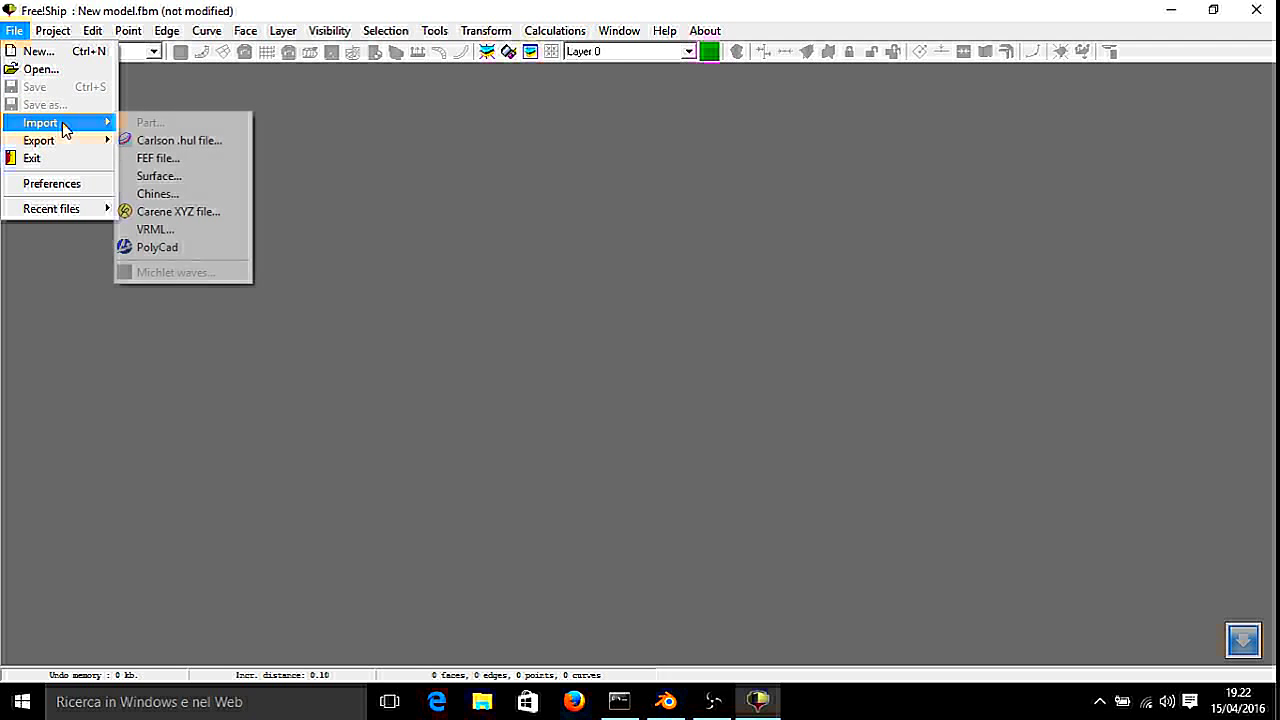
left_click(211, 229)
left_click(520, 236)
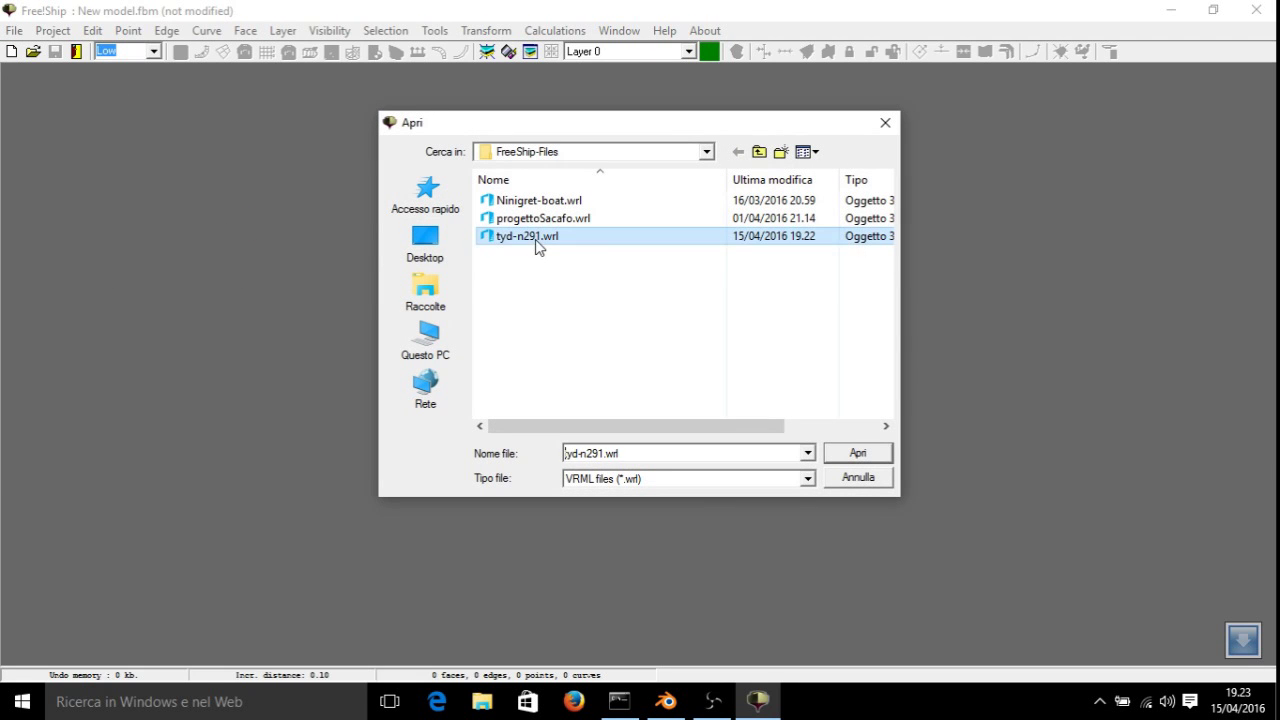
left_click_drag(716, 426, 901, 428)
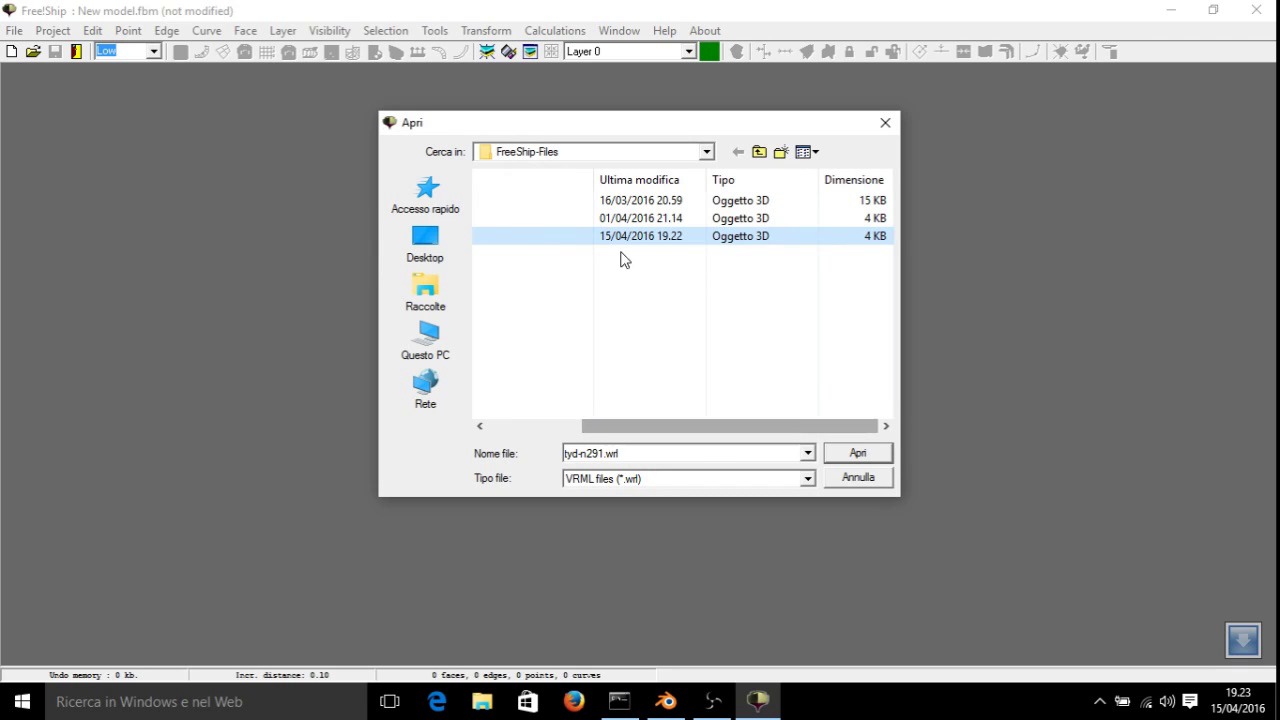
left_click(855, 455)
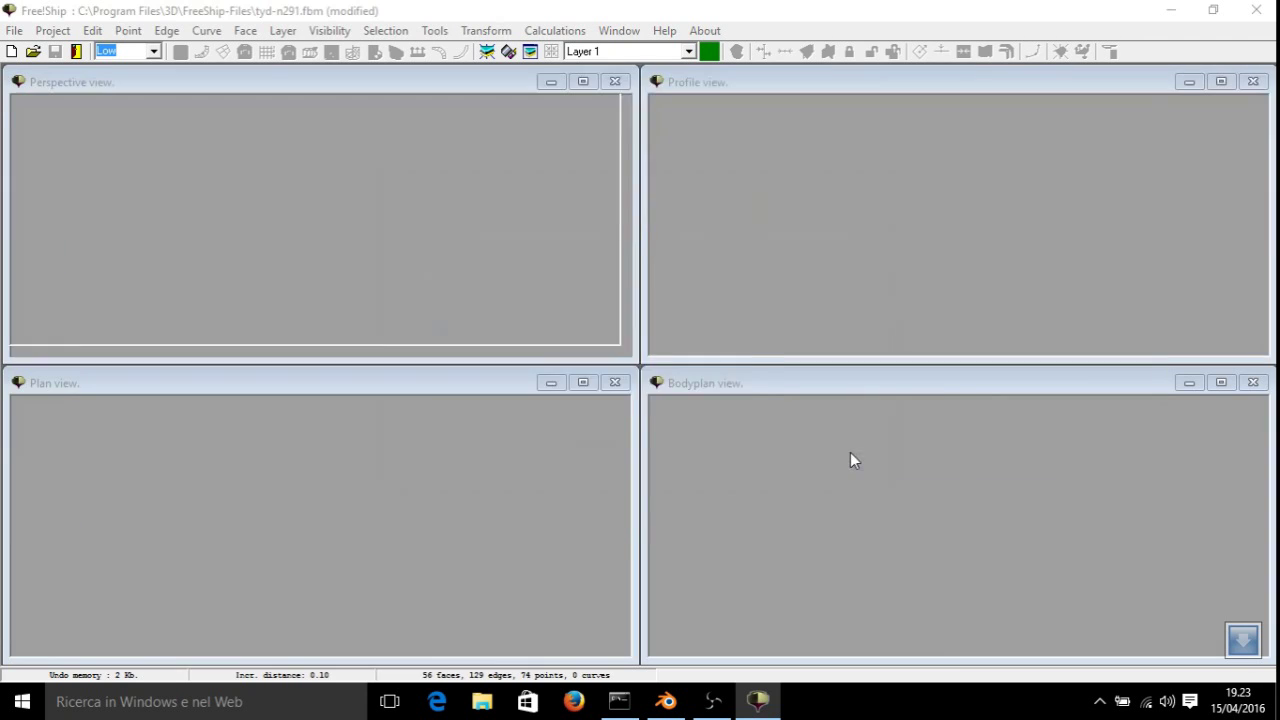
Select the longitudinal chine edge loop and crease it into a knuckle line.
left_click(652, 398)
right_click_drag(549, 321, 211, 217)
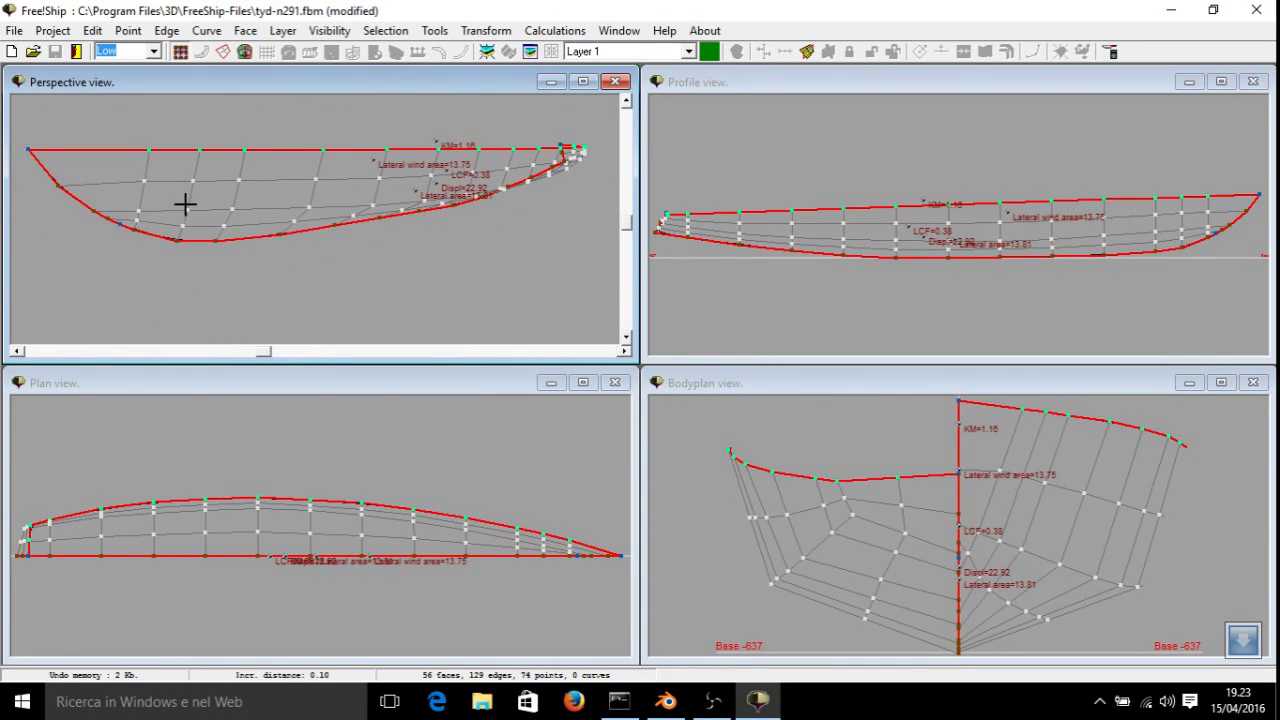
right_click(173, 210)
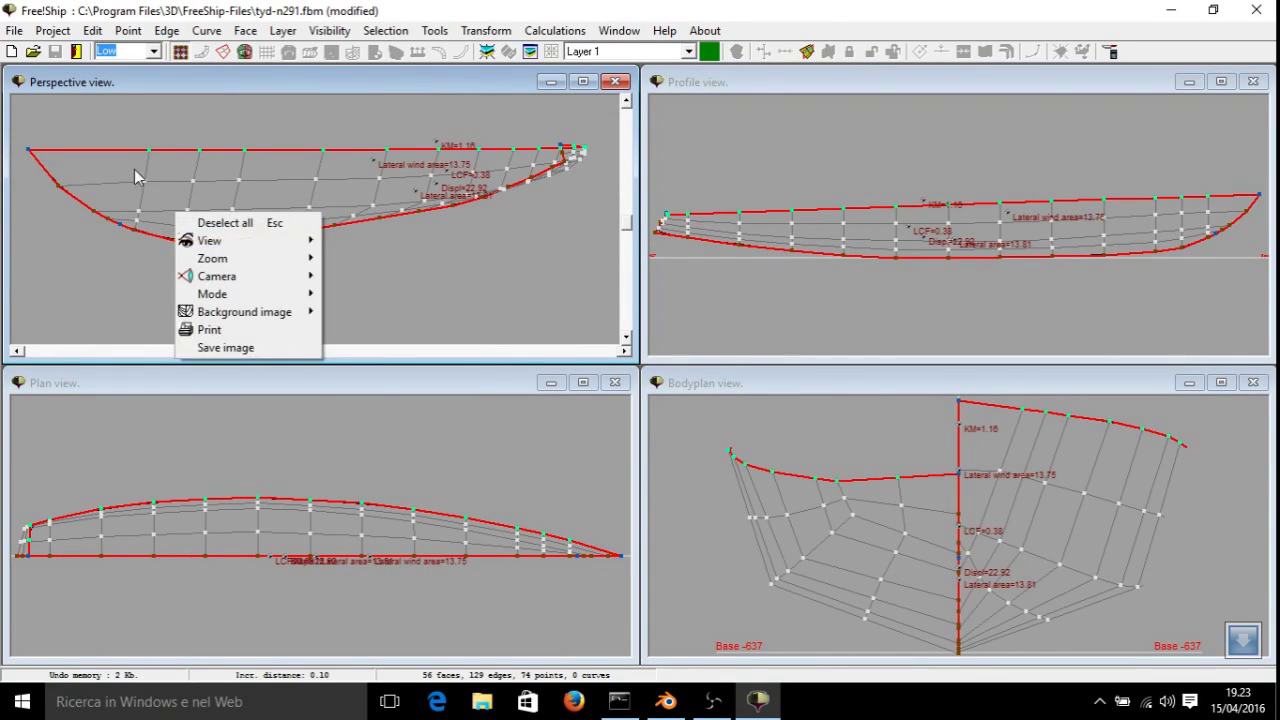
left_click(252, 199)
left_click(214, 209)
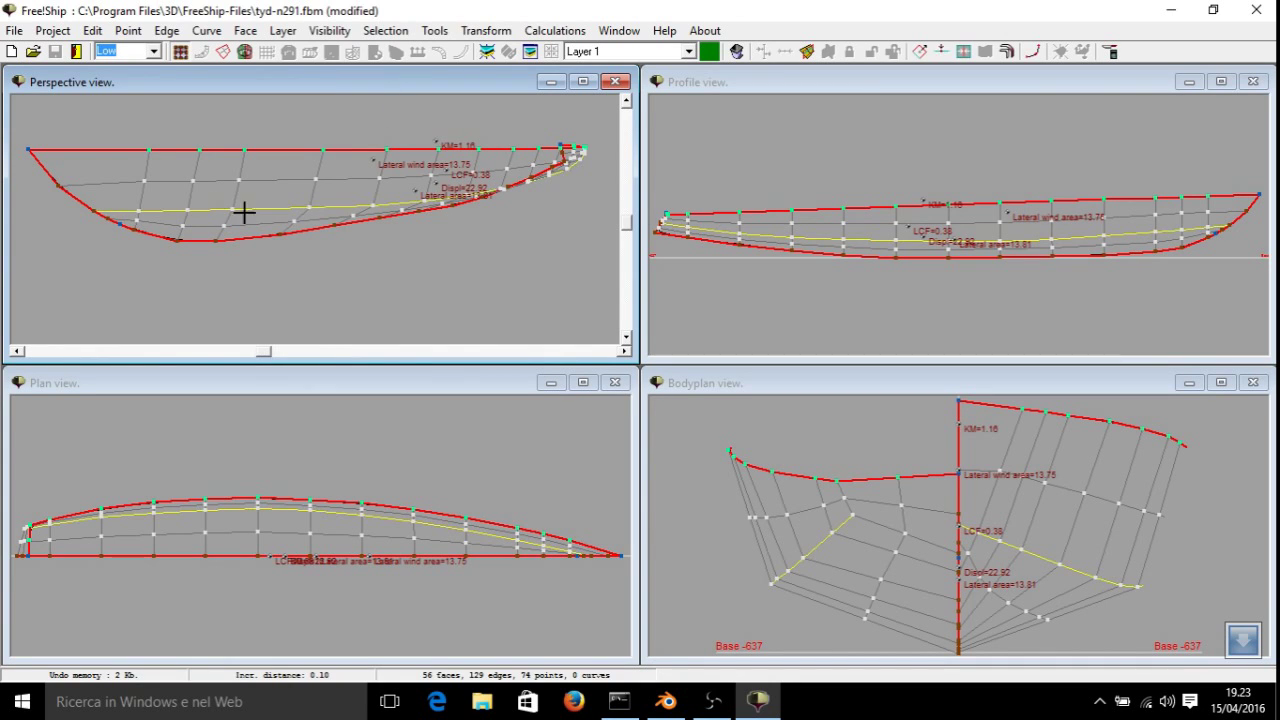
right_click_drag(244, 212, 323, 217)
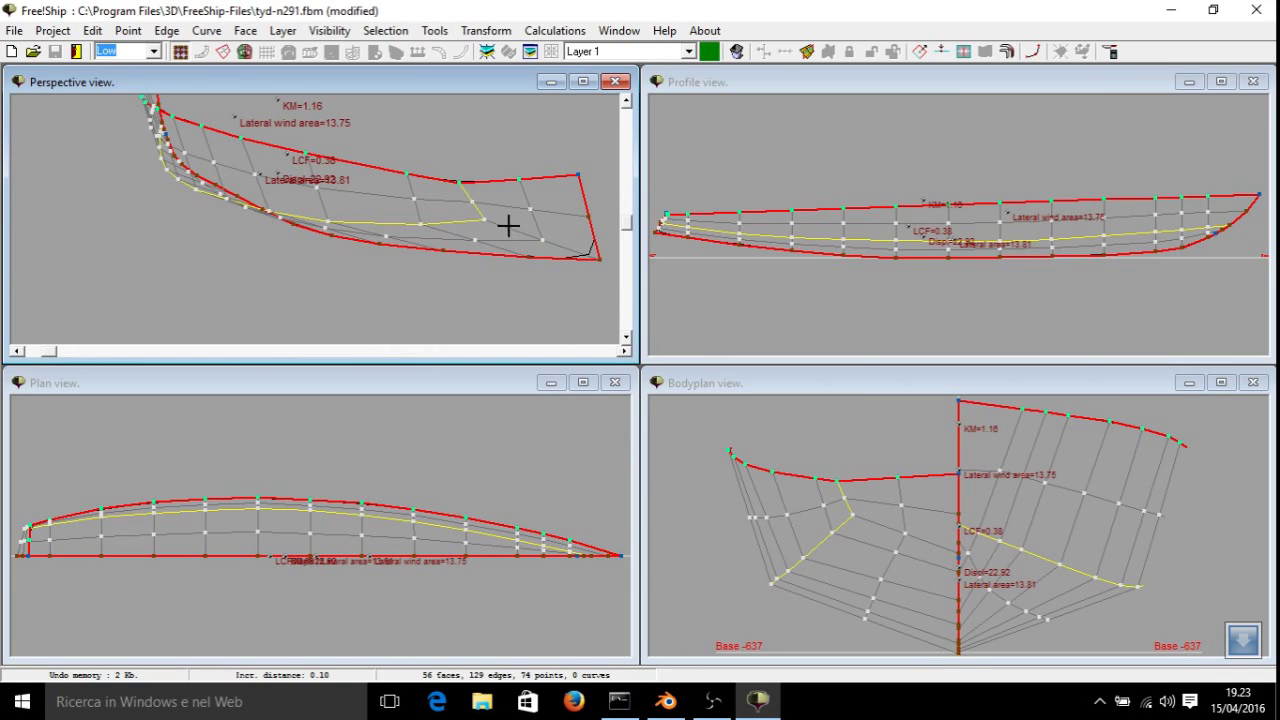
right_click_drag(508, 224, 570, 200)
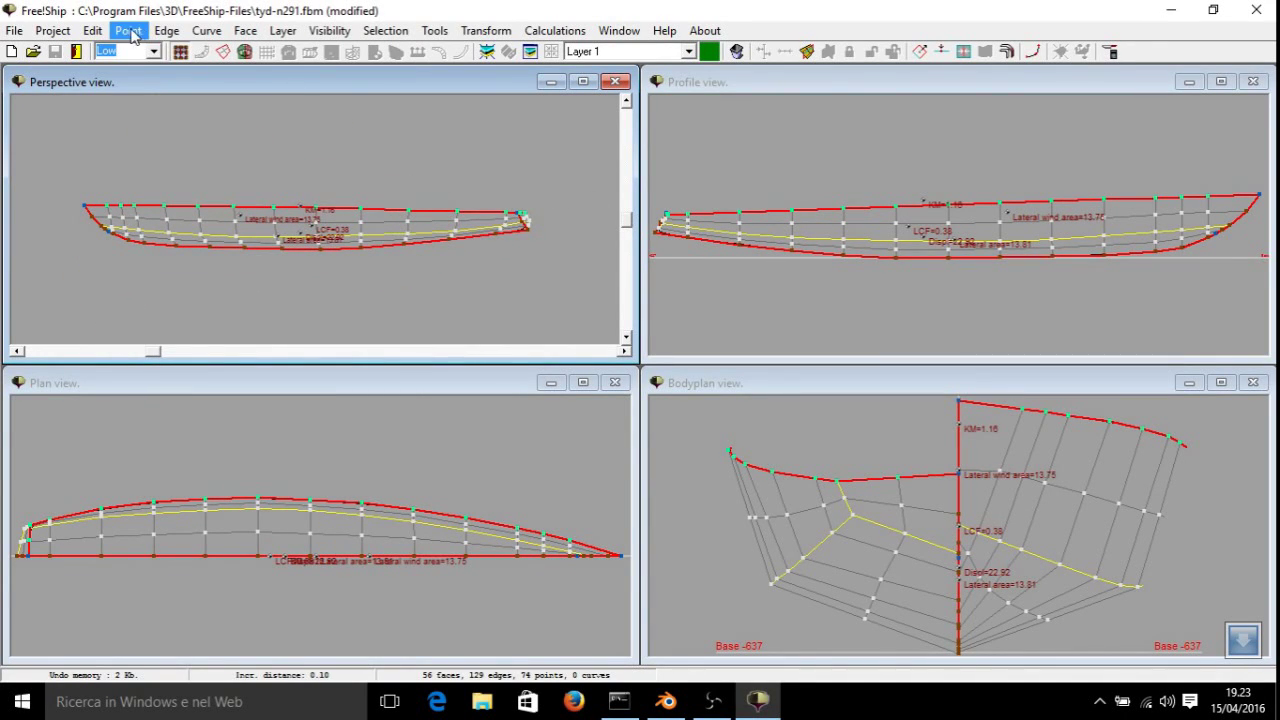
left_click(166, 30)
left_click(190, 122)
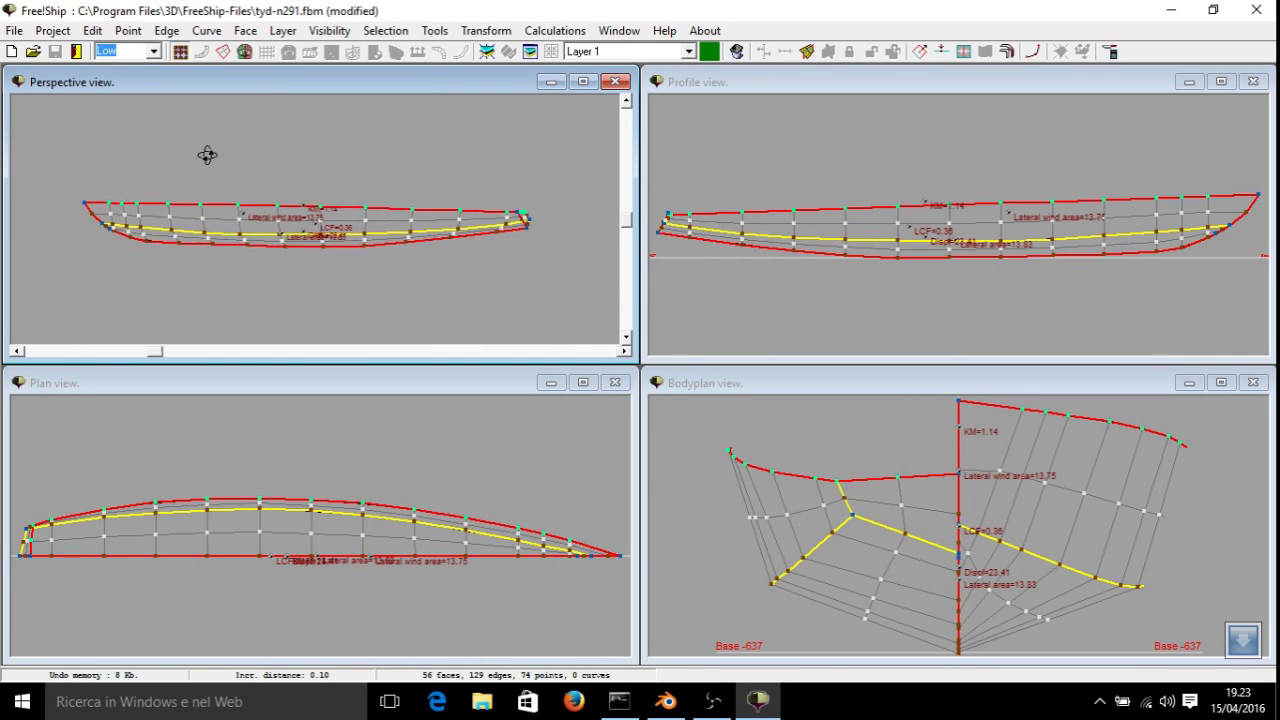
Raise the surface precision to High.
right_click_drag(207, 155, 180, 100)
left_click(153, 51)
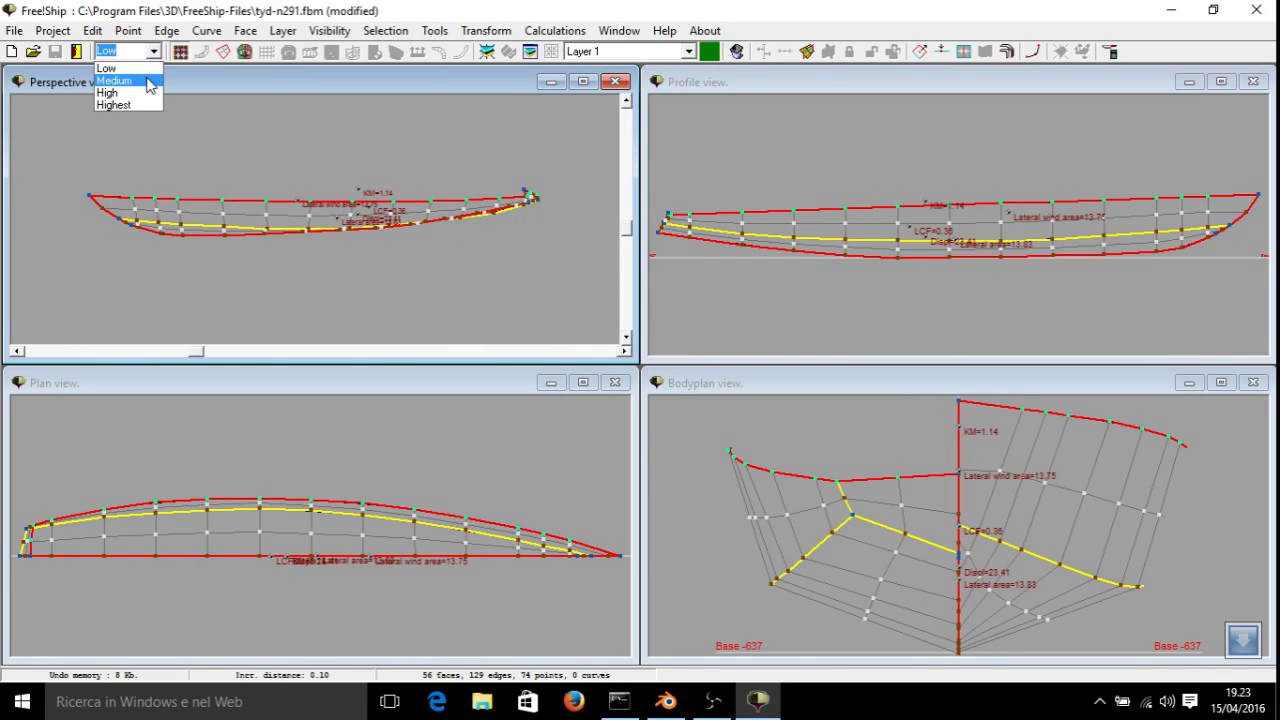
left_click(140, 92)
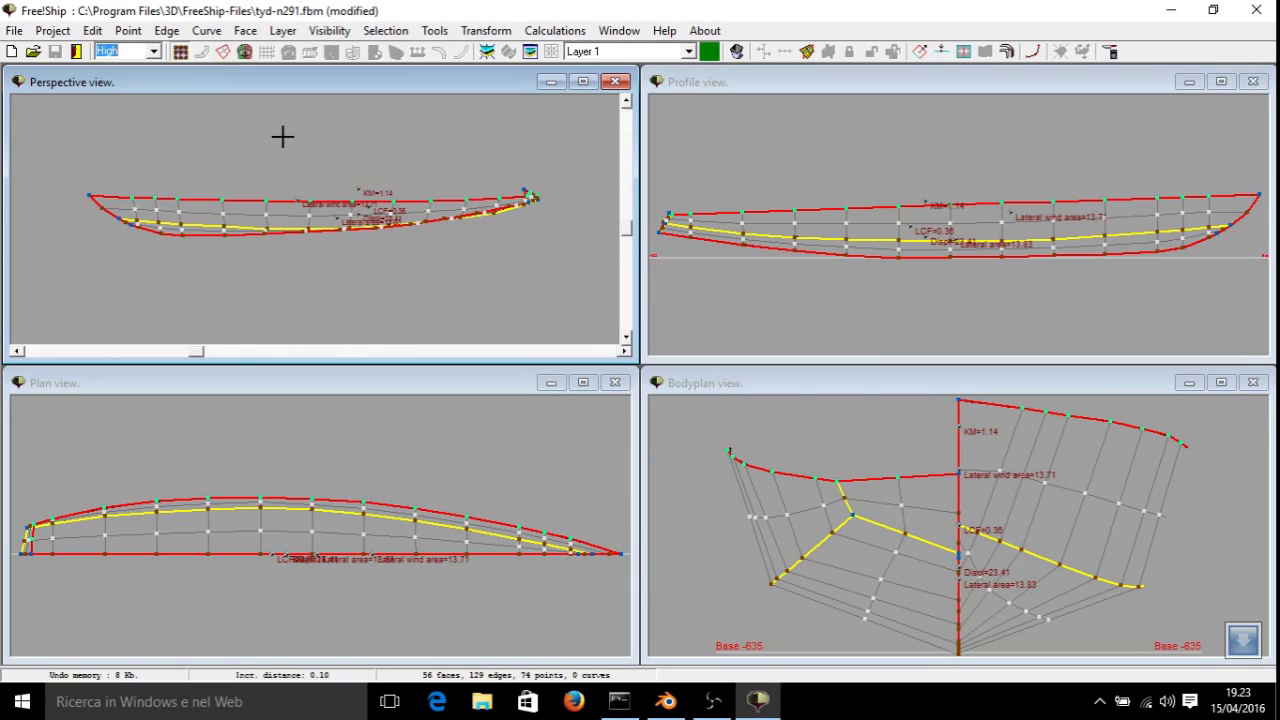
right_click_drag(282, 136, 337, 228)
Turn on Show both sides for the hull.
left_click(340, 32)
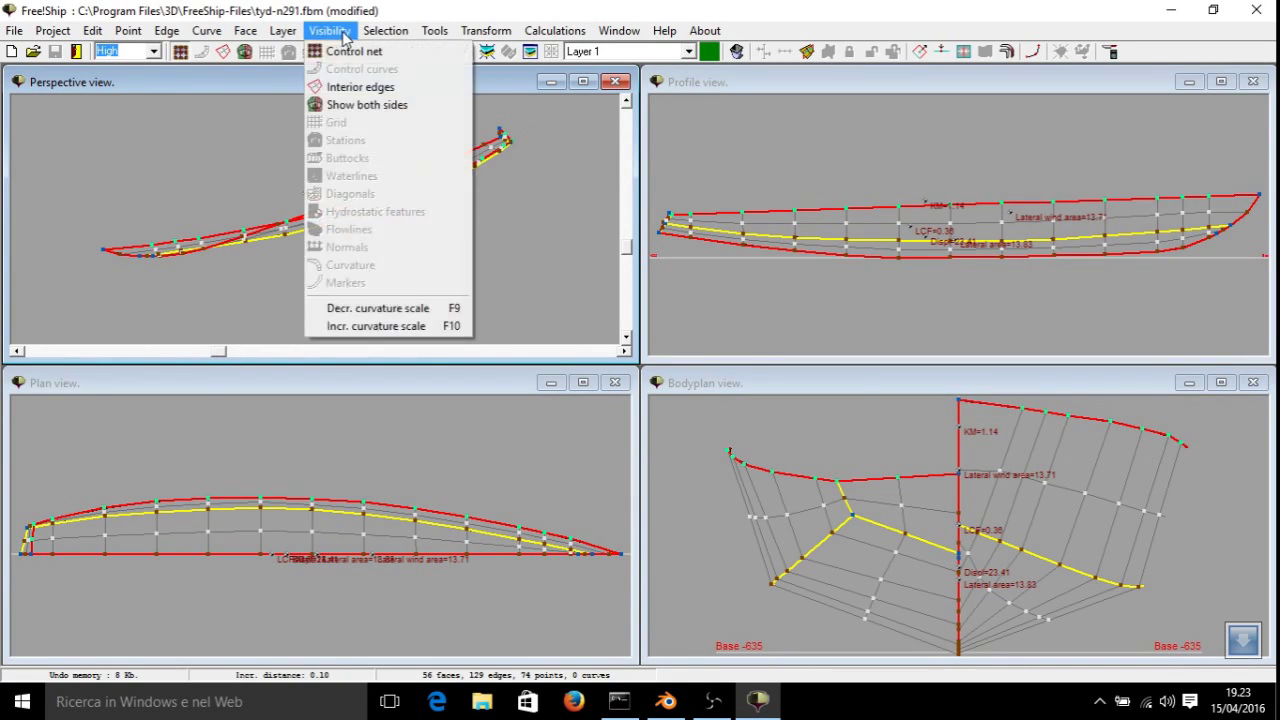
mouse_move(384, 34)
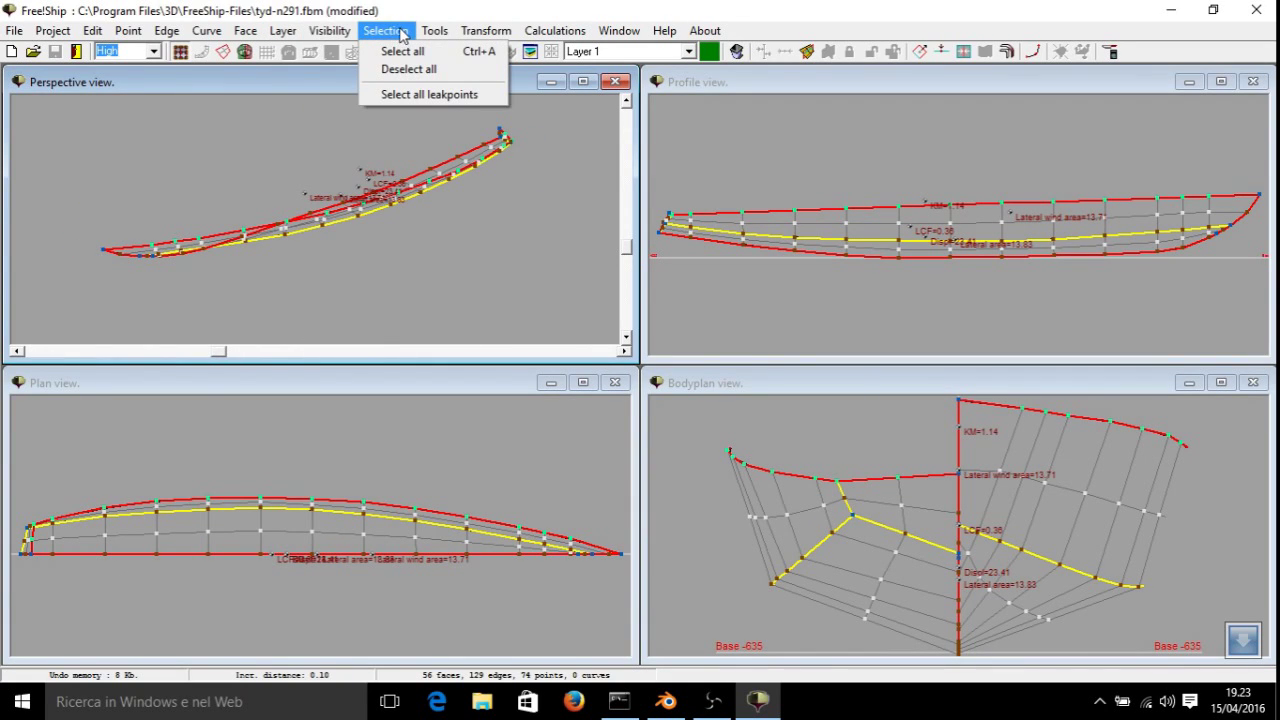
mouse_move(323, 32)
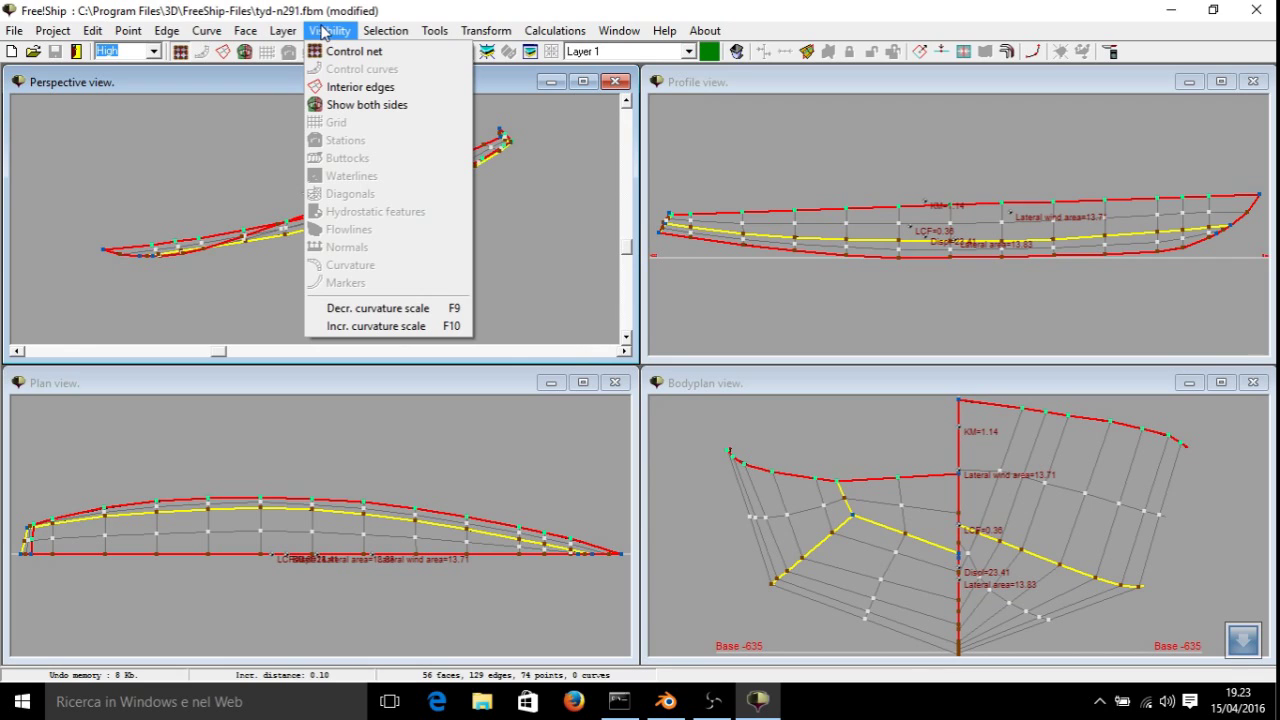
mouse_move(208, 30)
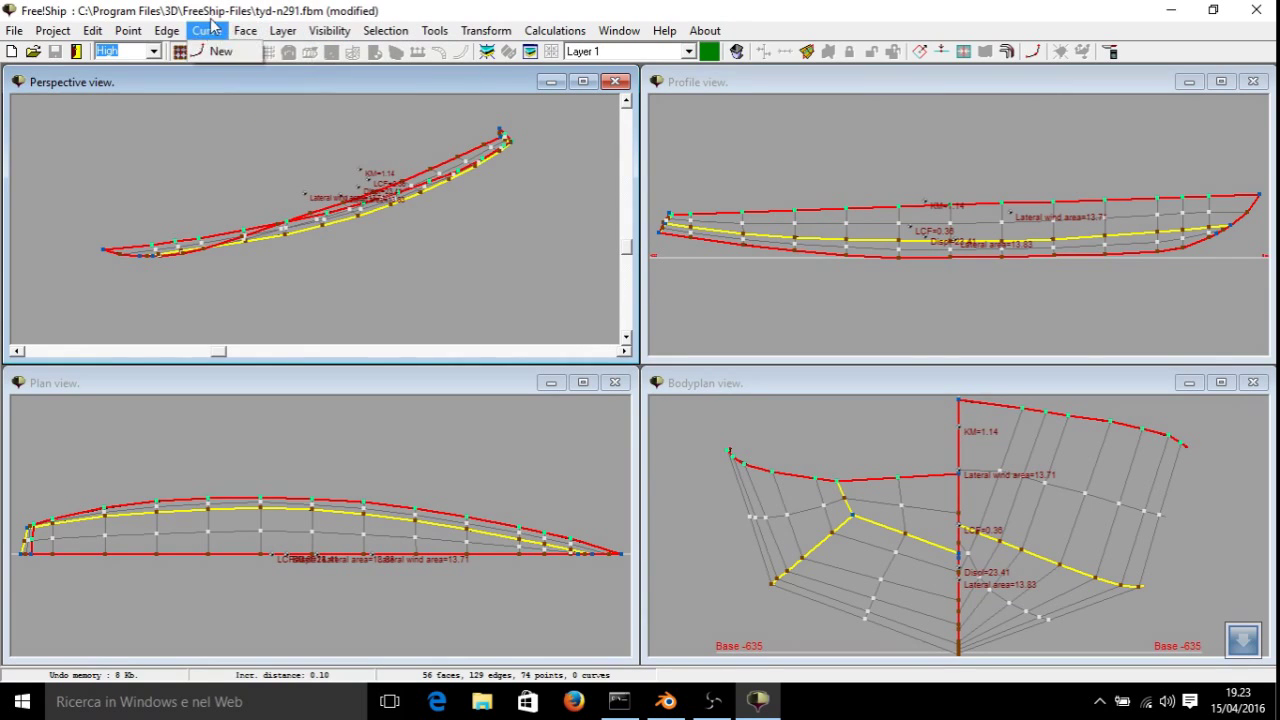
left_click(246, 52)
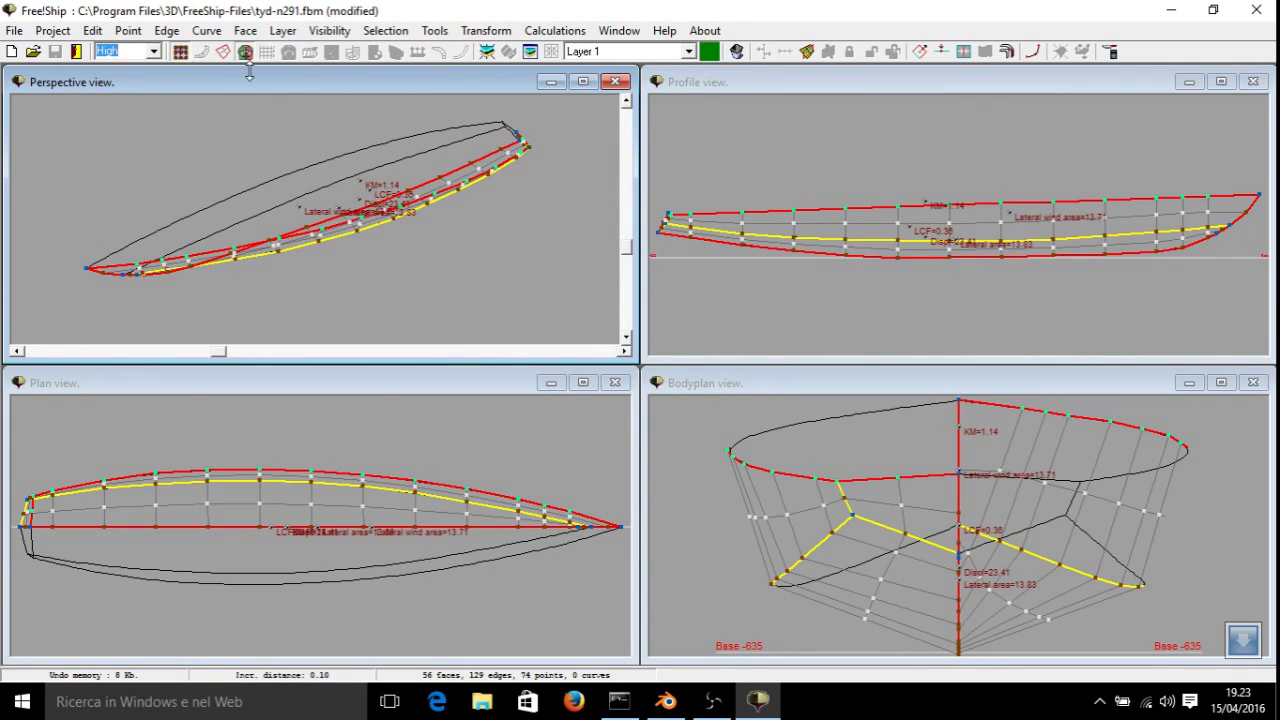
Set the perspective view to Shade mode and hide the control net.
right_click(354, 285)
mouse_move(400, 366)
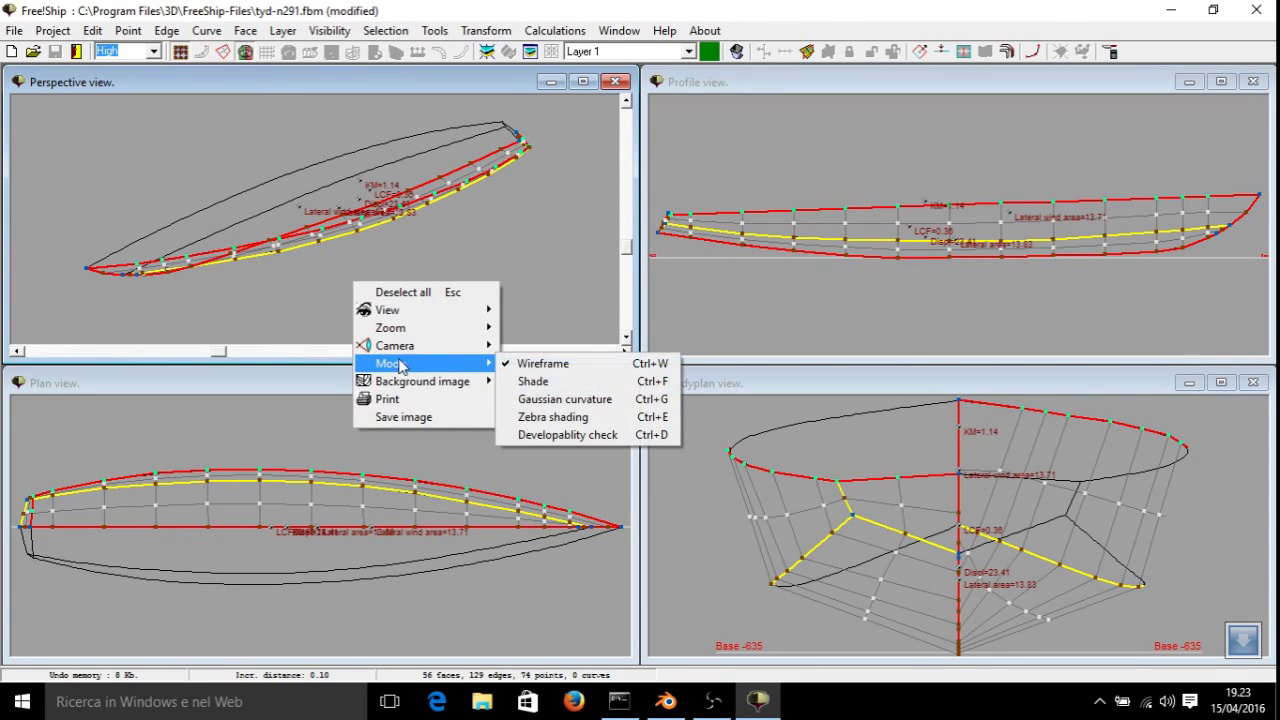
left_click(533, 381)
mouse_move(457, 243)
right_mouse_down()
mouse_move(363, 191)
mouse_move(304, 118)
mouse_move(213, 83)
right_mouse_up()
left_click(181, 52)
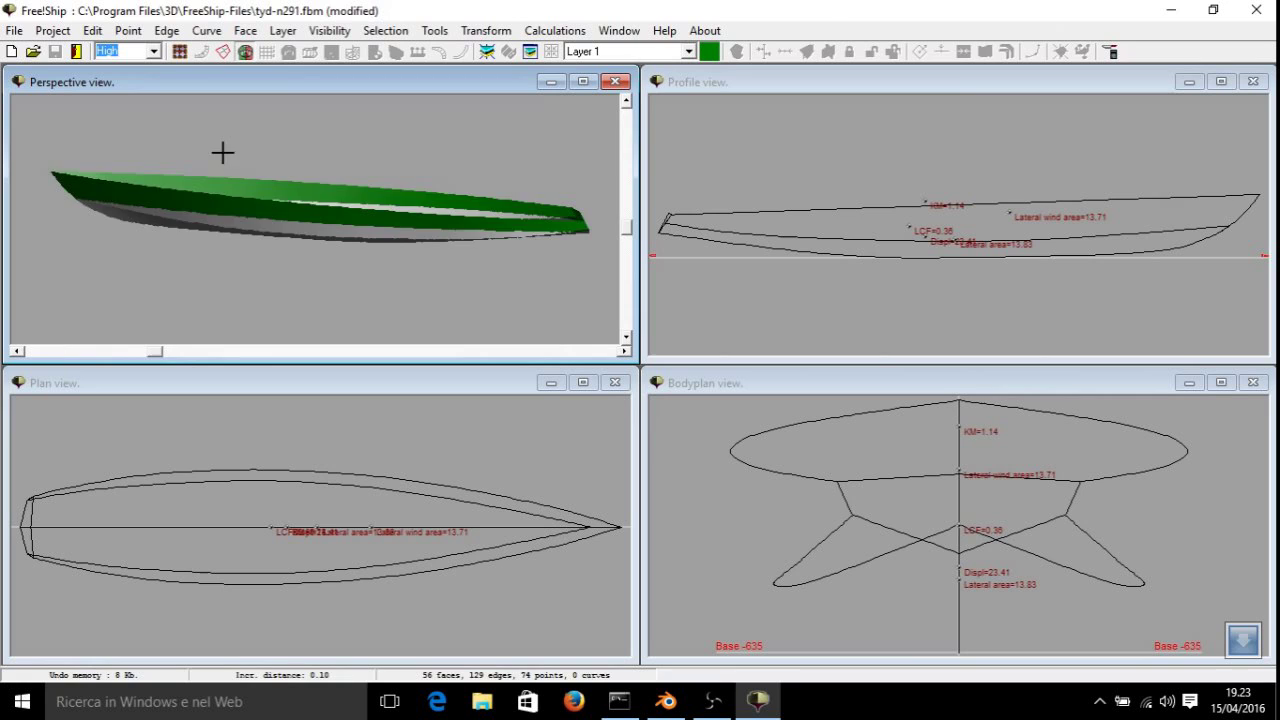
right_click_drag(223, 151, 510, 170)
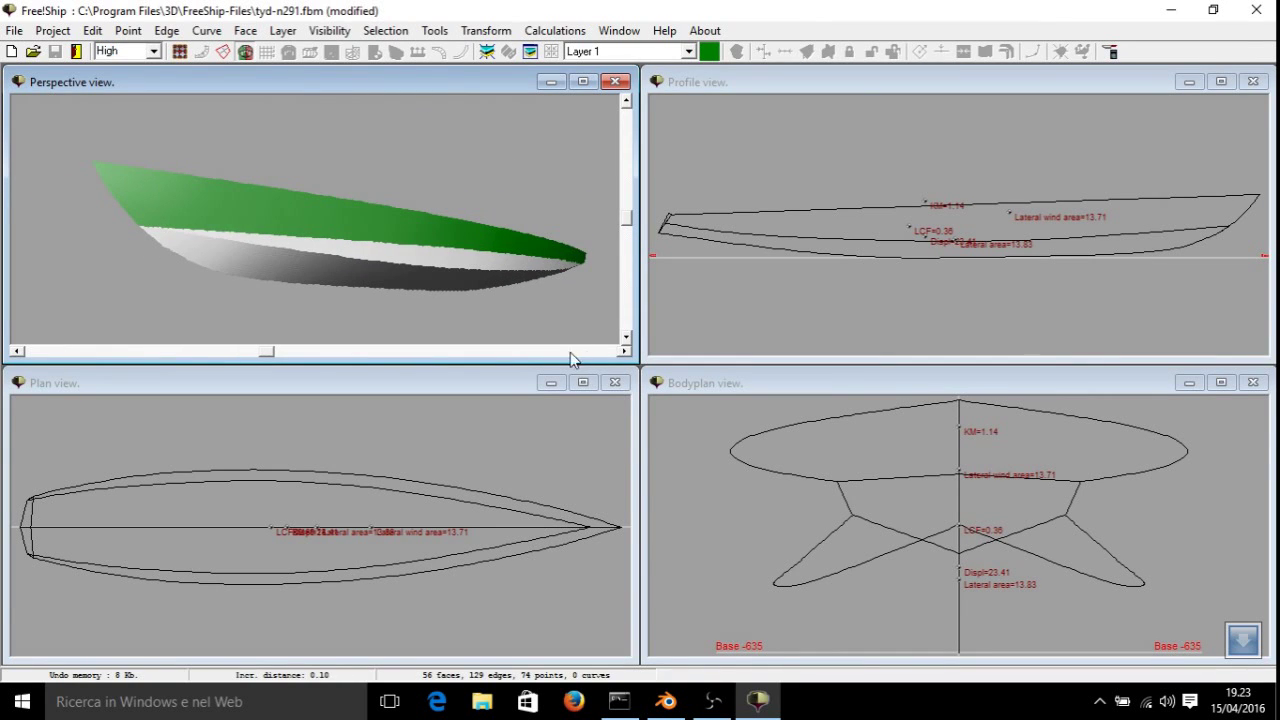
Read the 61.82 ft length, 11.64 ft beam and 2.08 ft draft in Blender, then open FreeShip's Project menu.
left_click(666, 701)
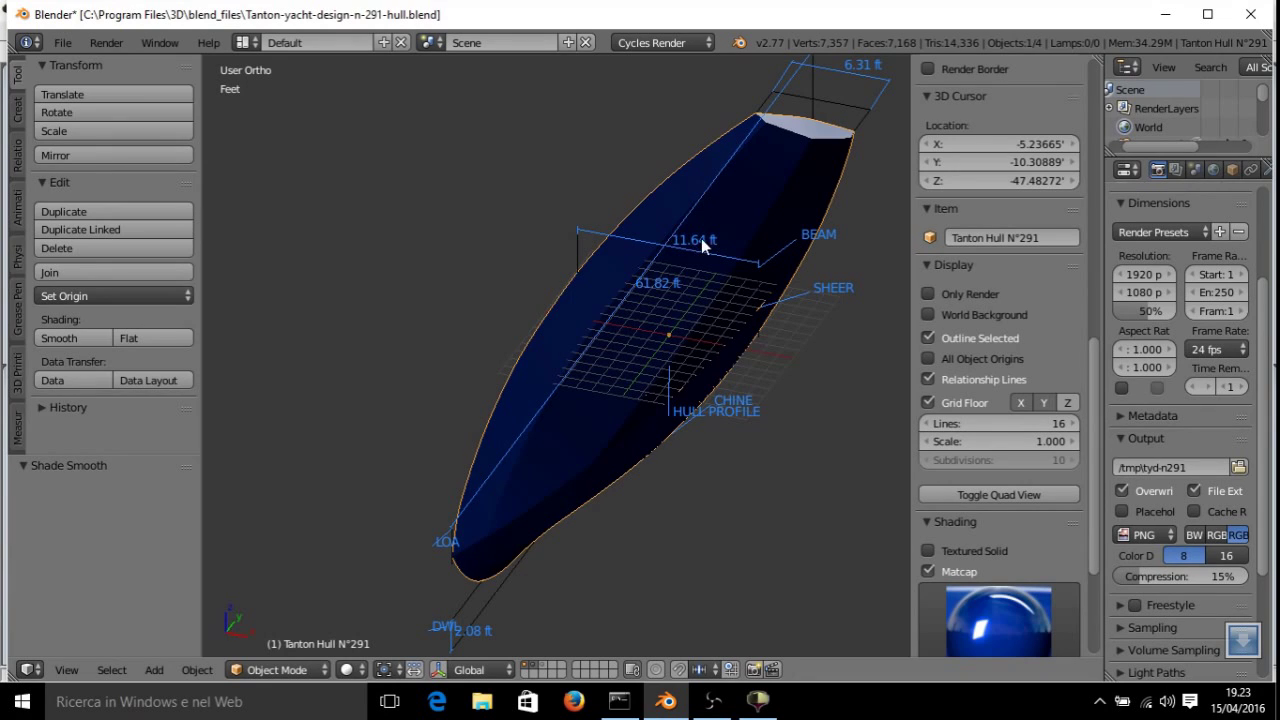
left_click(758, 701)
left_click(55, 31)
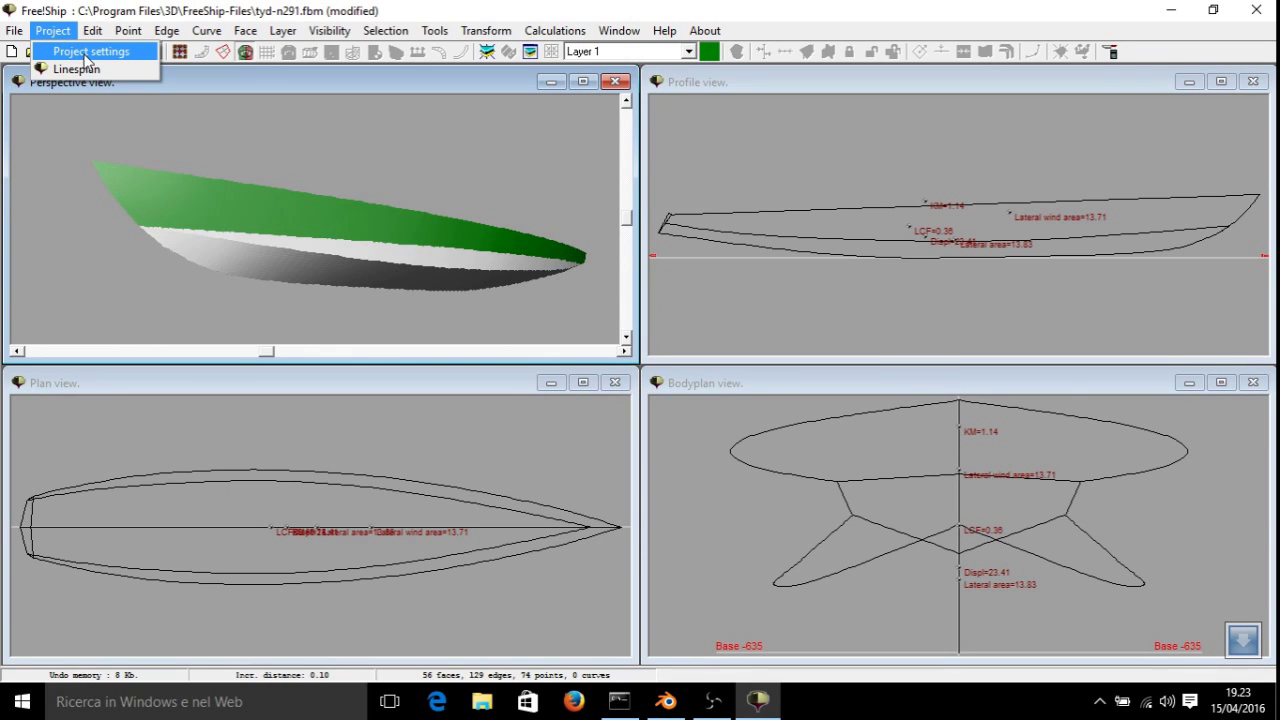
Switch the project units to Imperial.
left_click(87, 51)
left_click(584, 325)
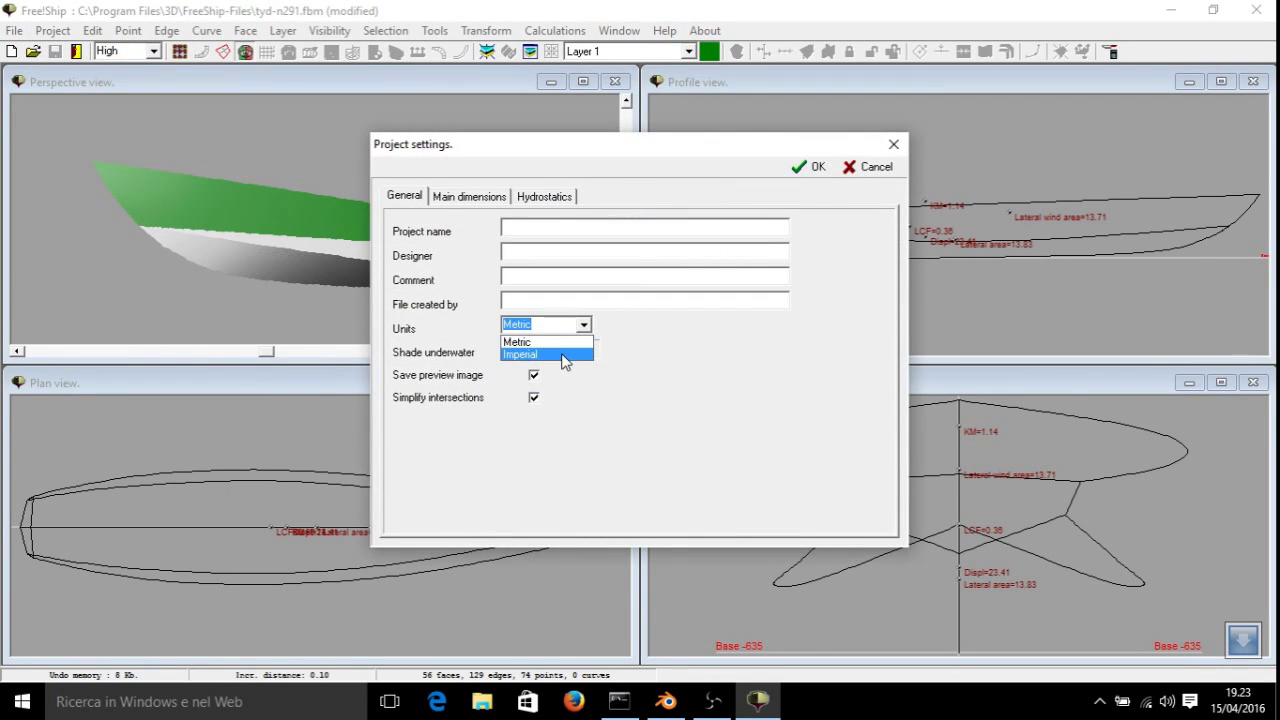
left_click(564, 355)
Set main dimensions to length 61.82 ft, beam 11.64 ft and draft 2.08 ft.
left_click(474, 199)
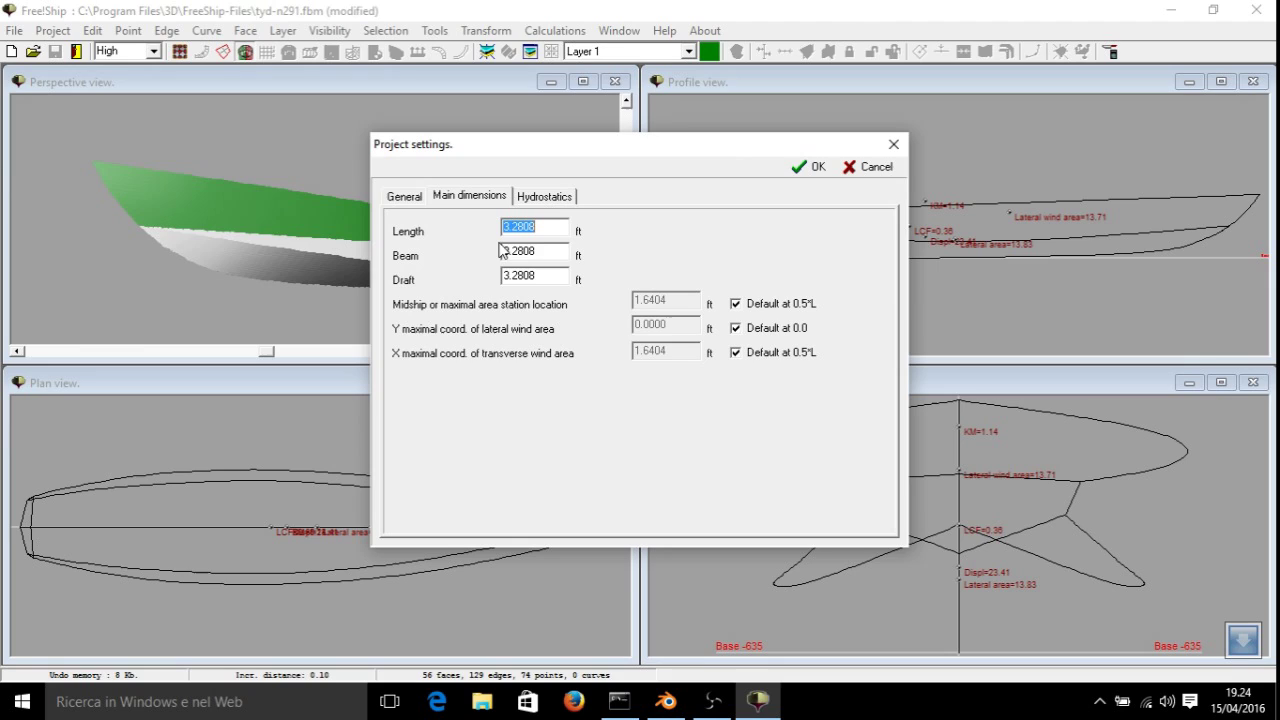
type("61.82")
key("Tab")
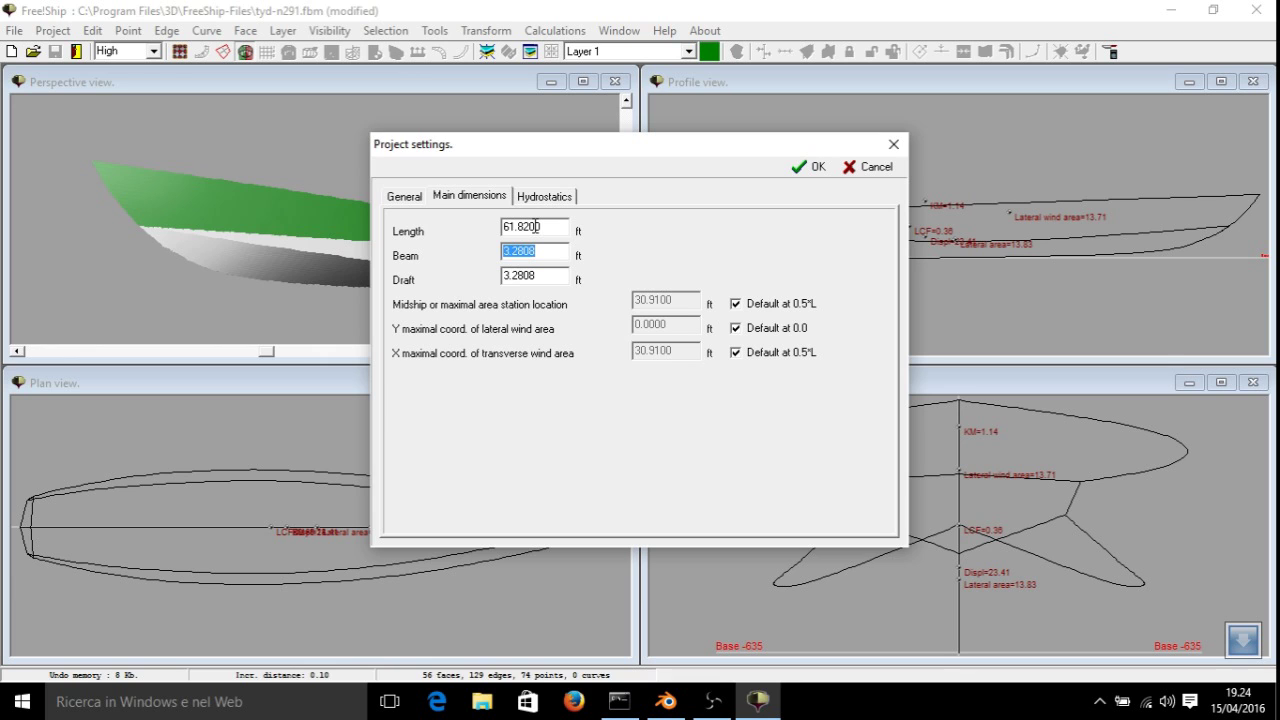
key("alt+Tab")
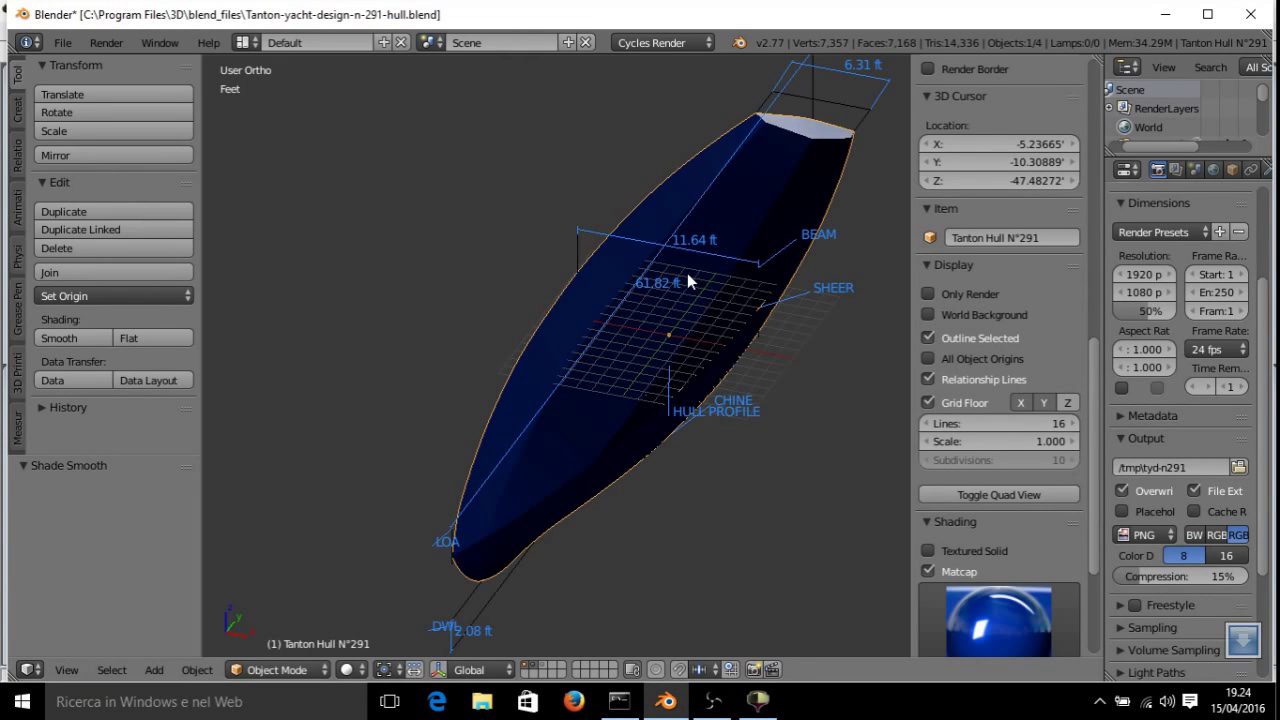
key("alt+Tab")
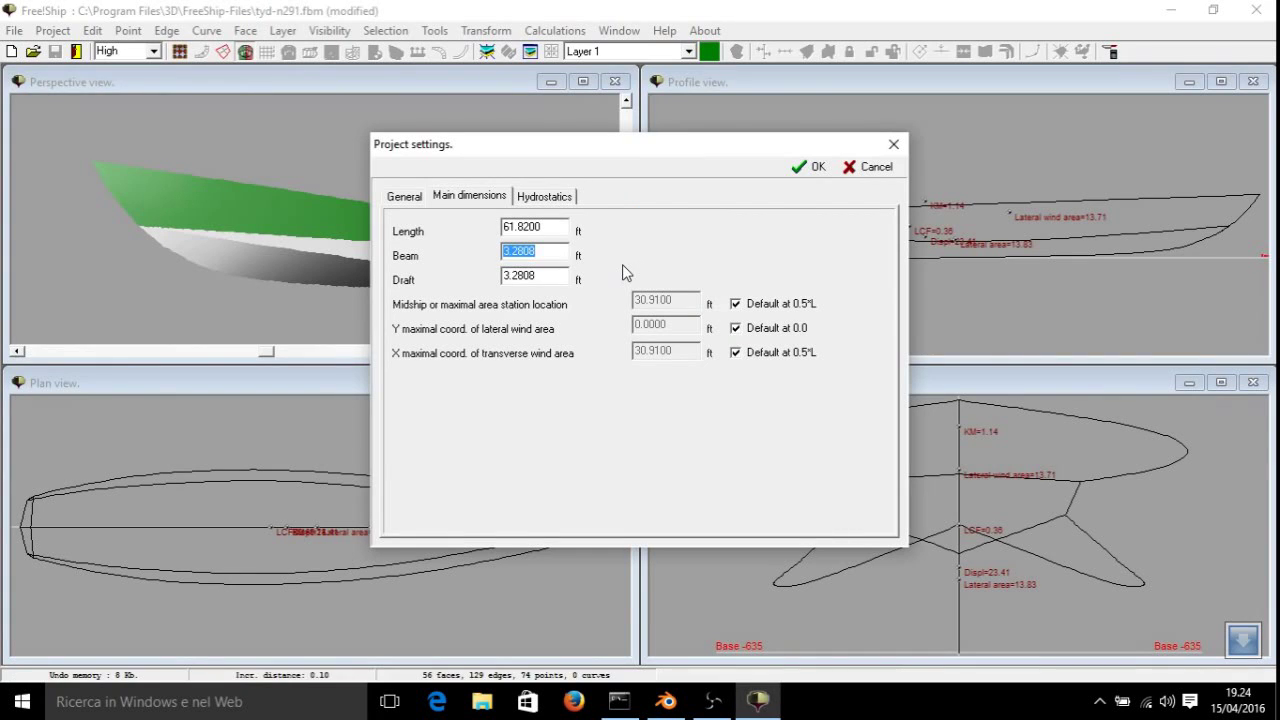
type("11.64")
key("Tab")
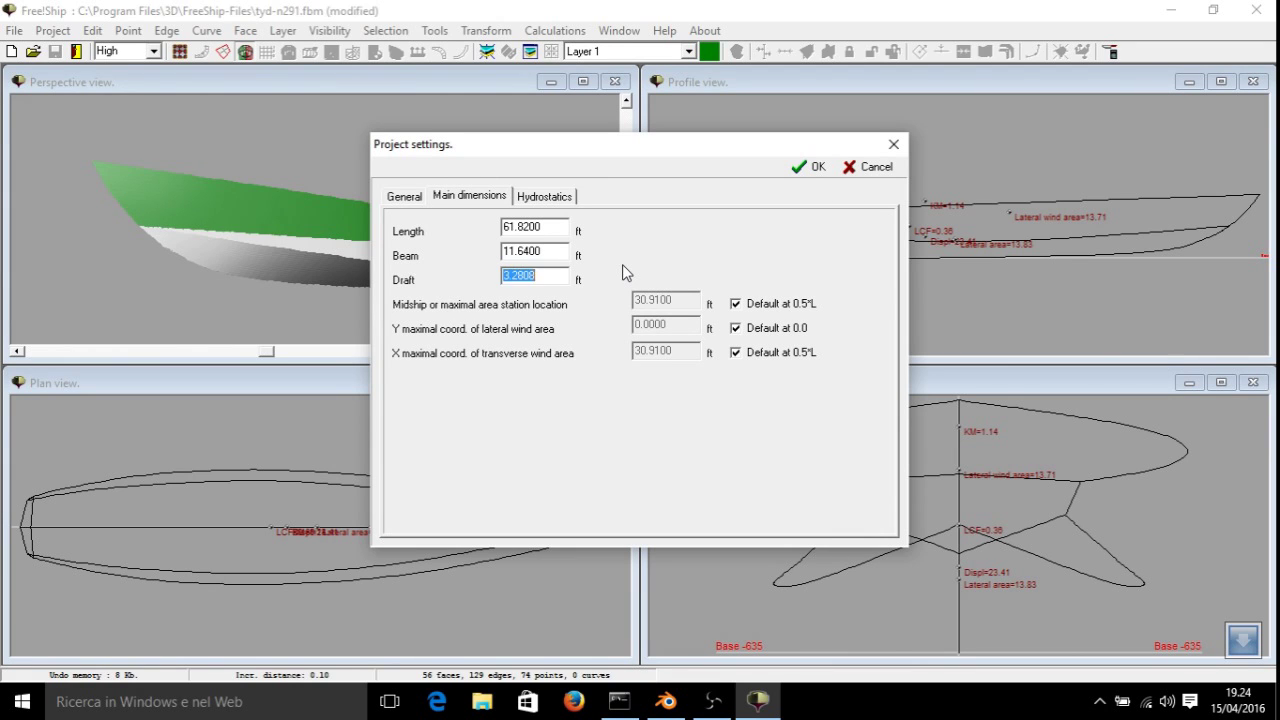
key("alt+Tab")
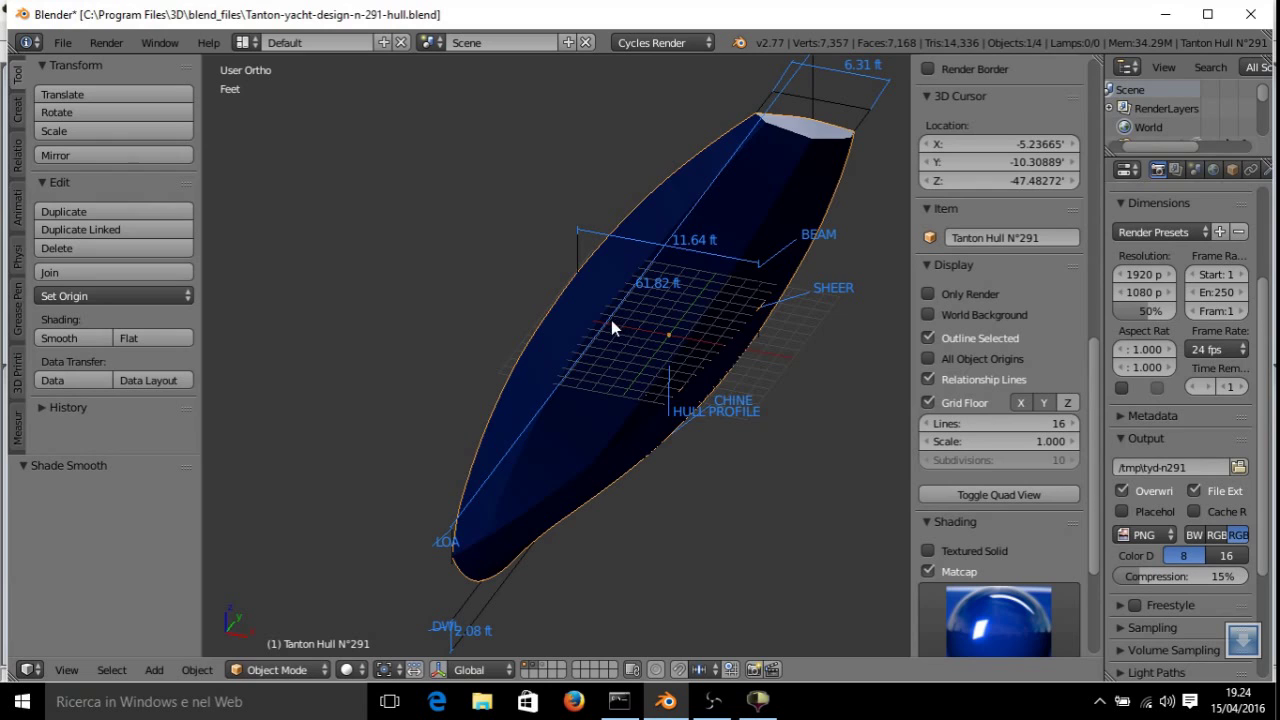
key("alt+Tab")
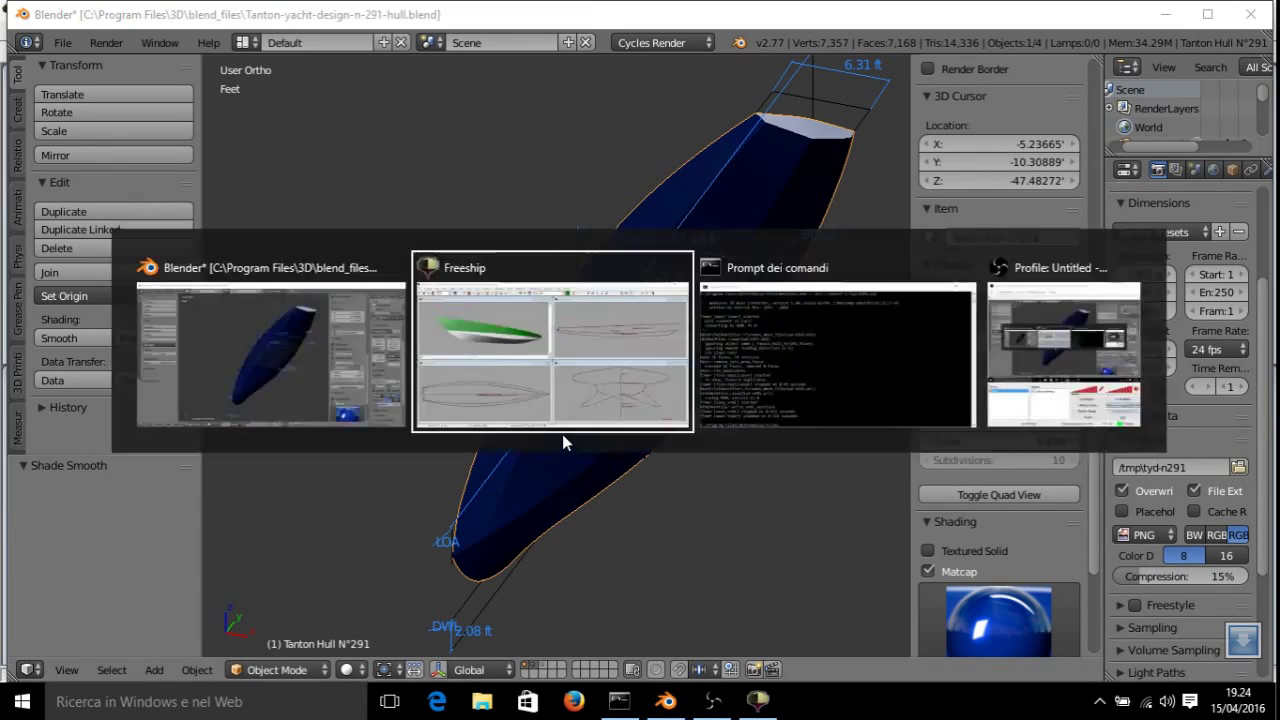
type("2.08")
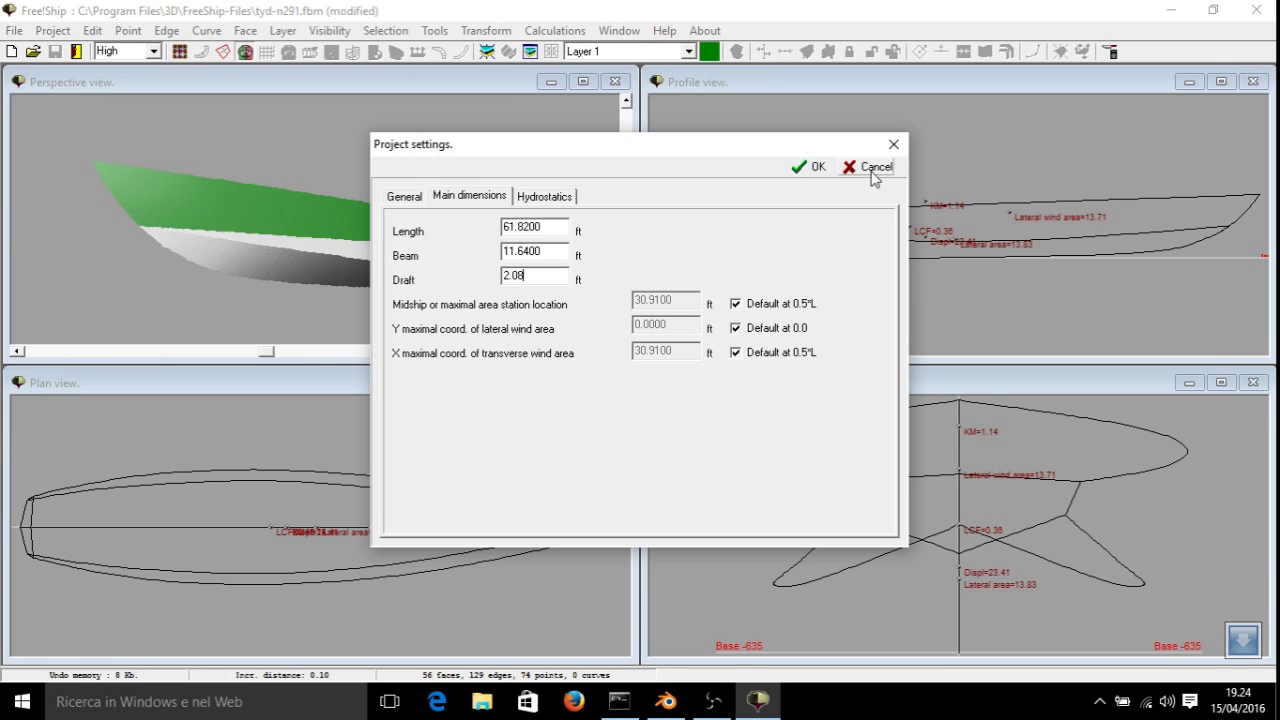
left_click(808, 169)
Add station intersections at a spacing of 5.
right_click_drag(508, 206, 610, 180)
left_click(1110, 51)
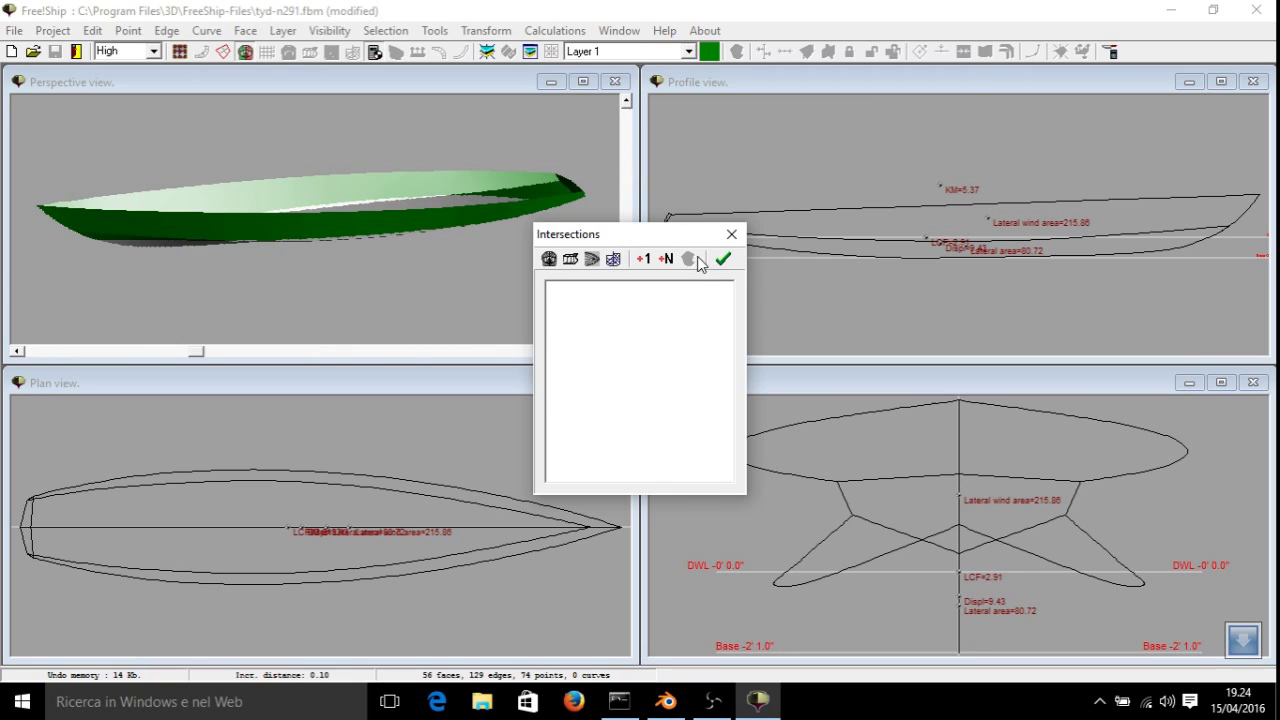
left_click(666, 259)
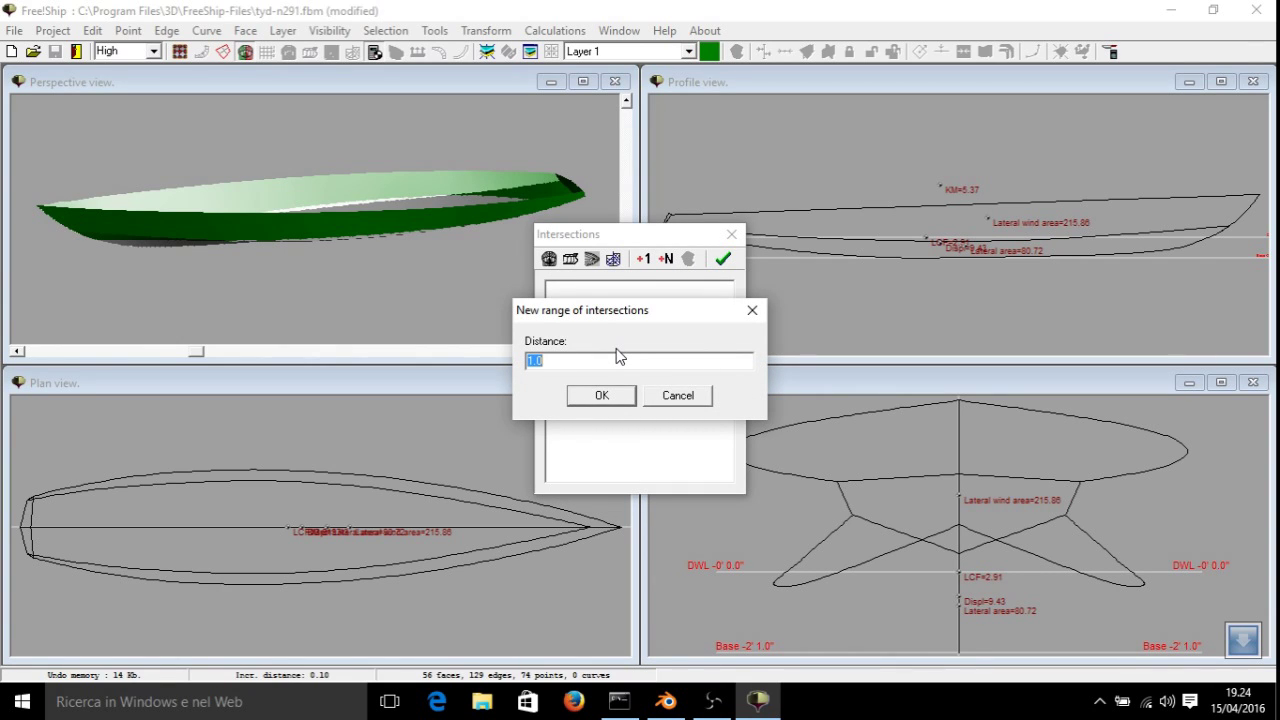
type("5")
key("Return")
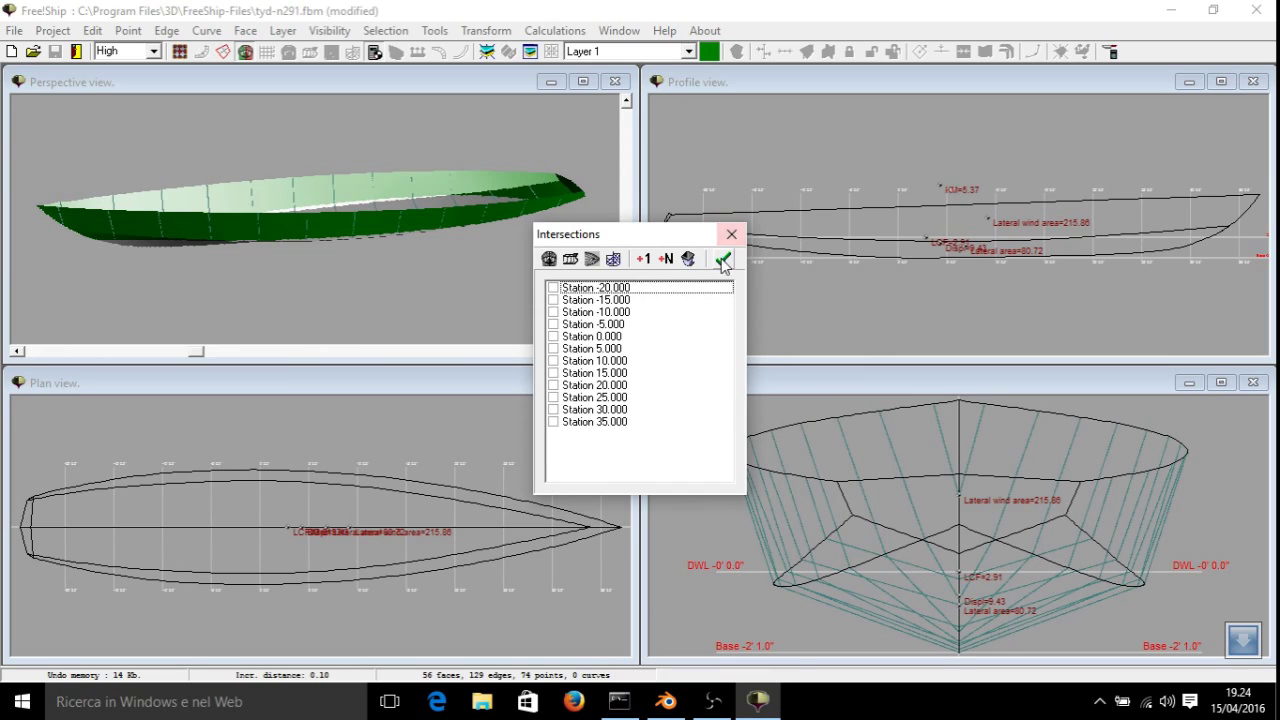
Add buttocks 0 to 5 at a spacing of 1, replacing a spacing-2 attempt.
left_click(570, 259)
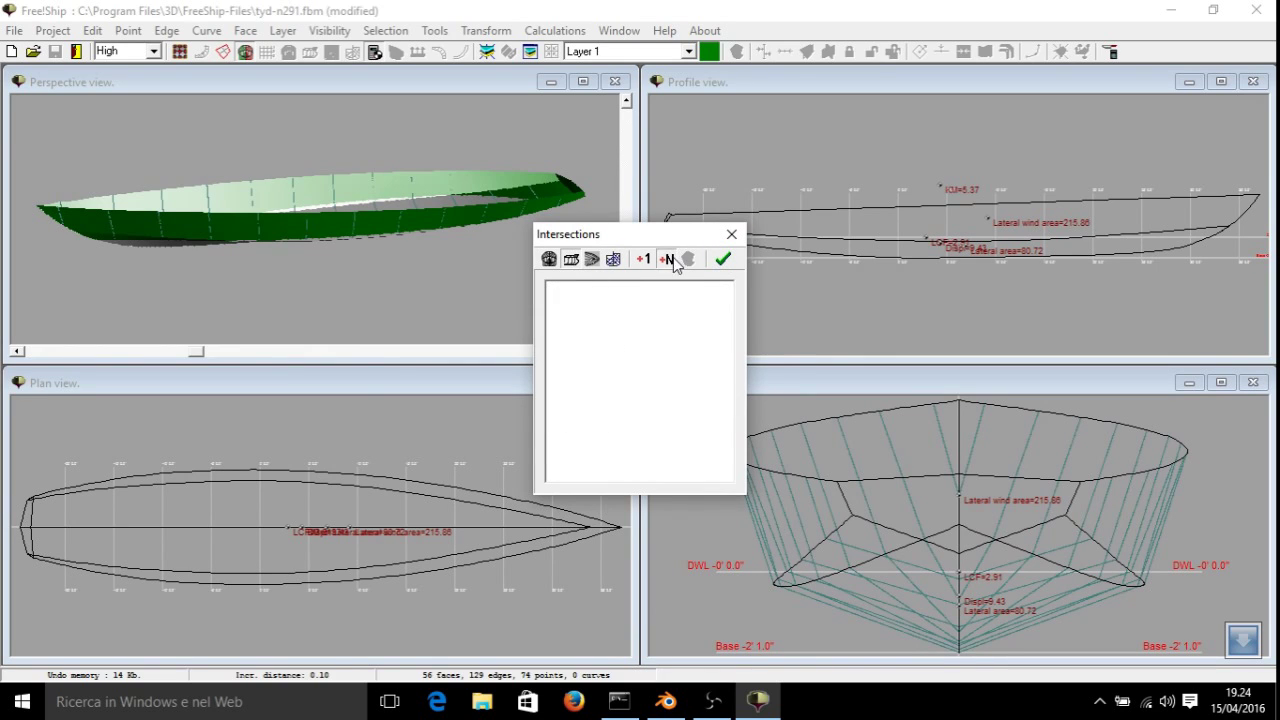
left_click(668, 259)
type("2")
key("Return")
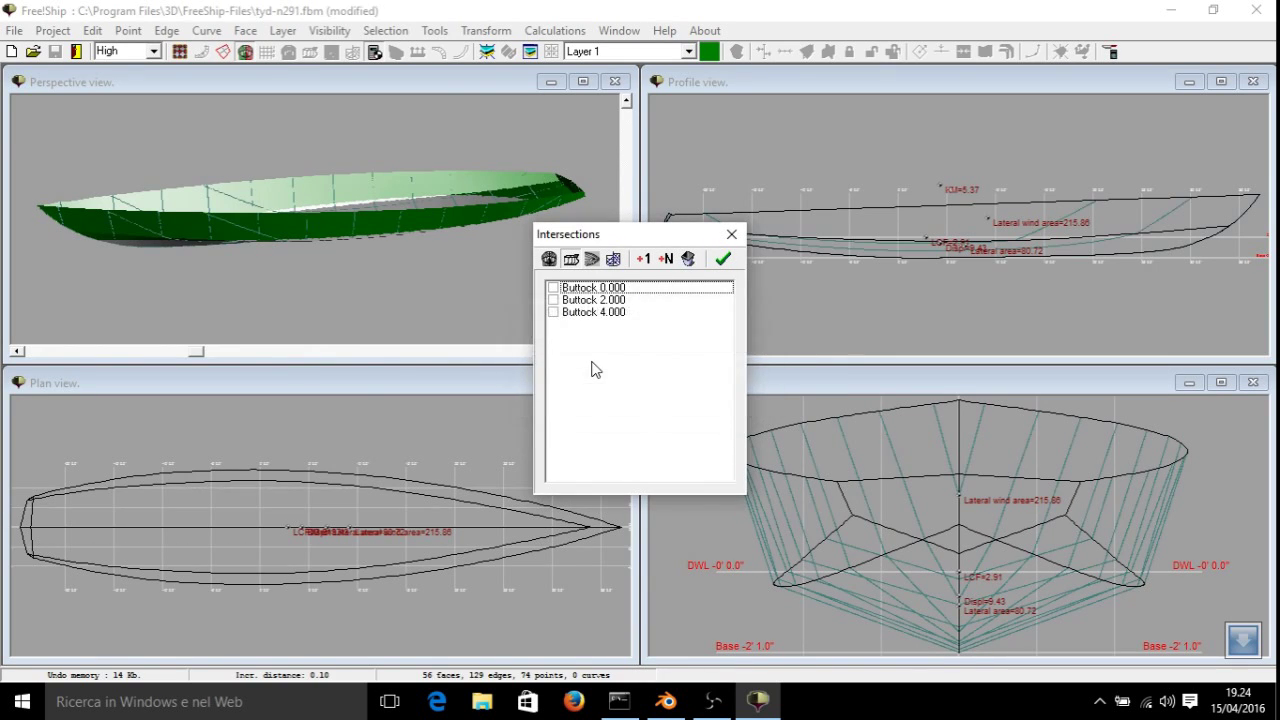
left_click(692, 258)
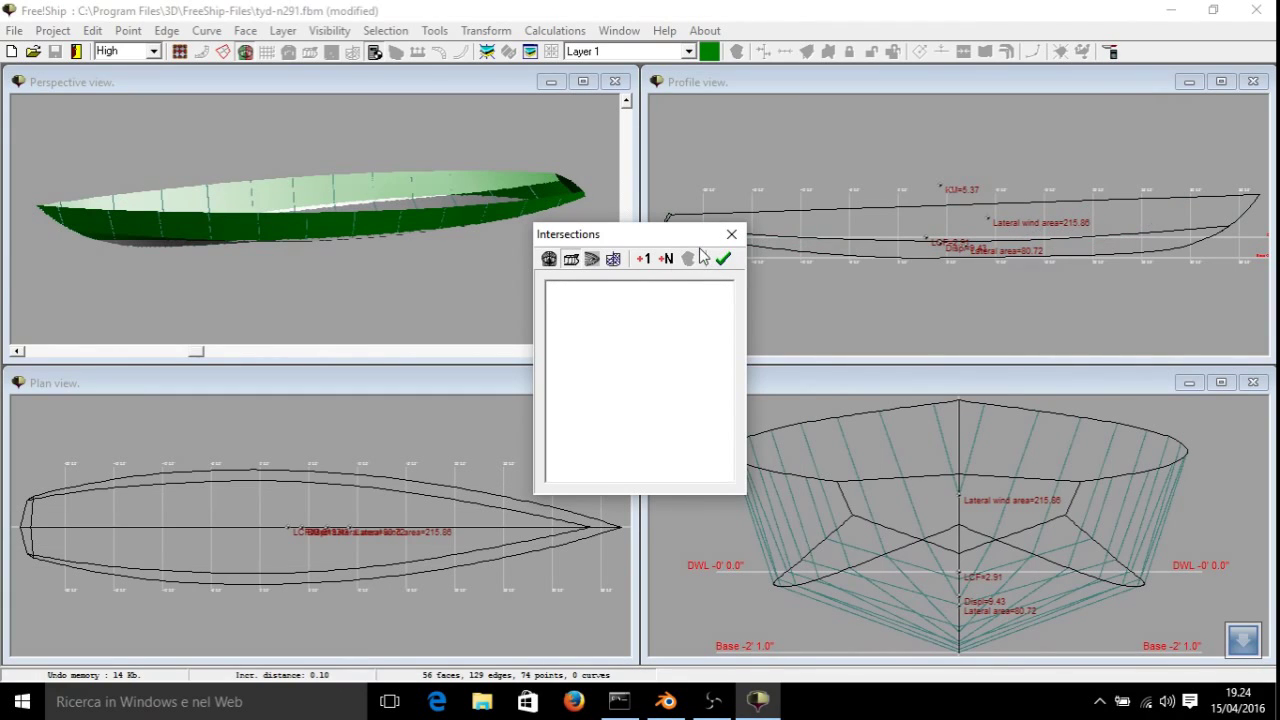
left_click(666, 259)
left_click(612, 398)
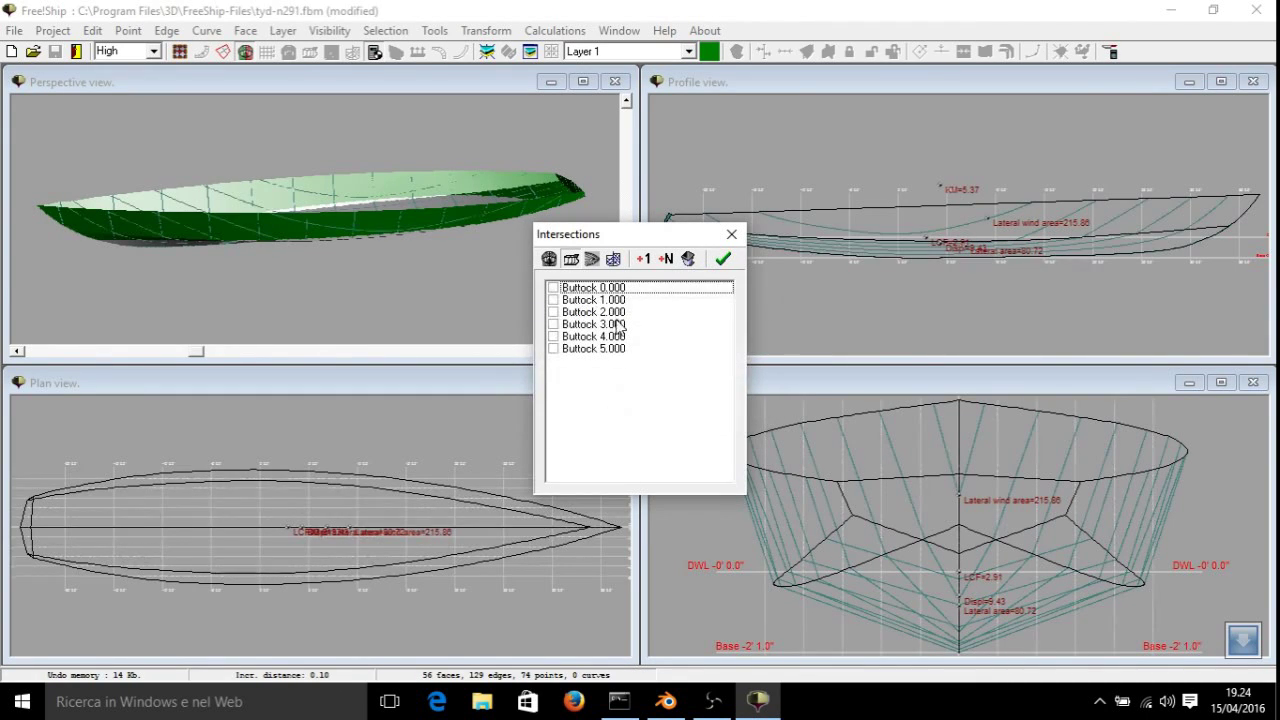
Add waterlines −2 to 4 and diagonals −2 to 8 at a spacing of 1.
left_click(592, 259)
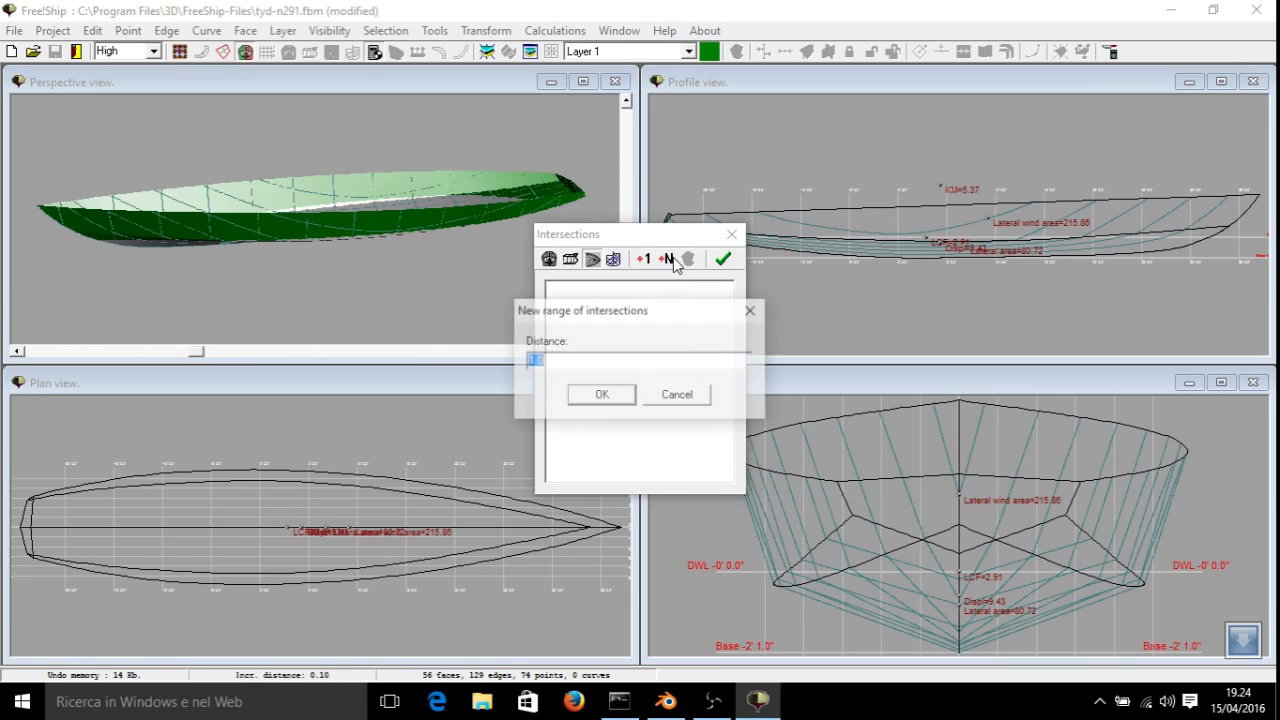
left_click(604, 394)
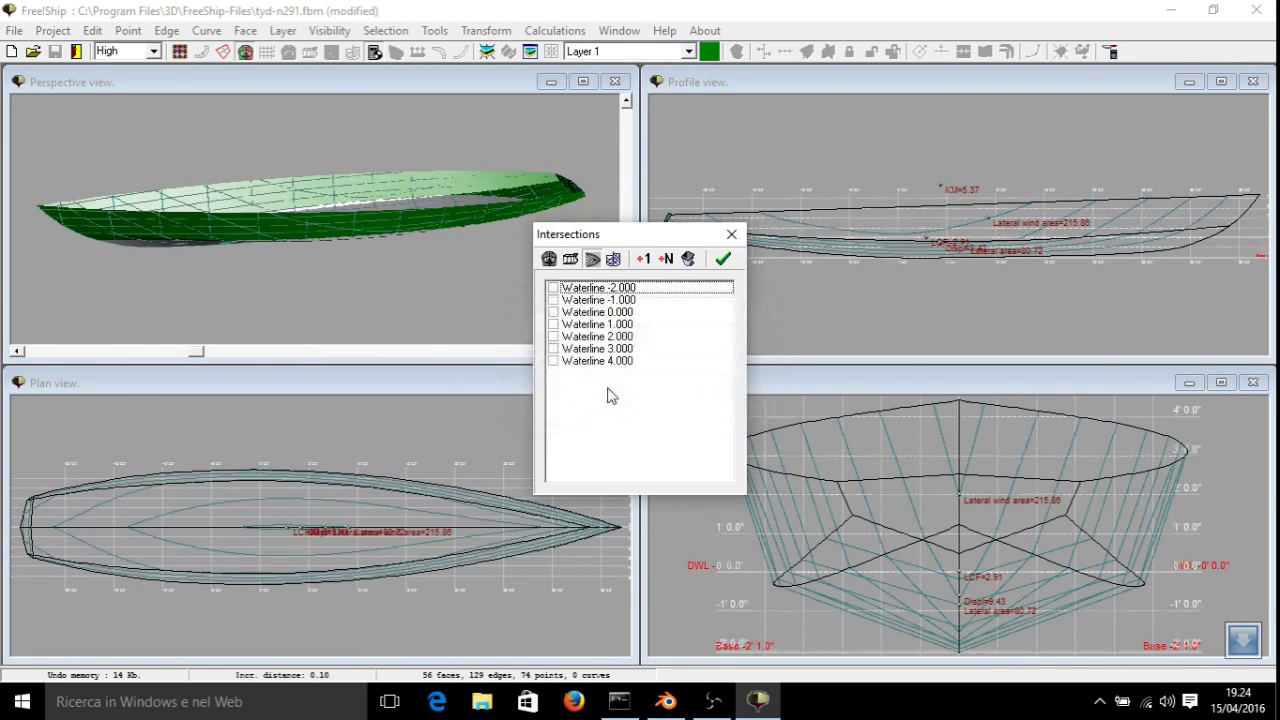
left_click(615, 260)
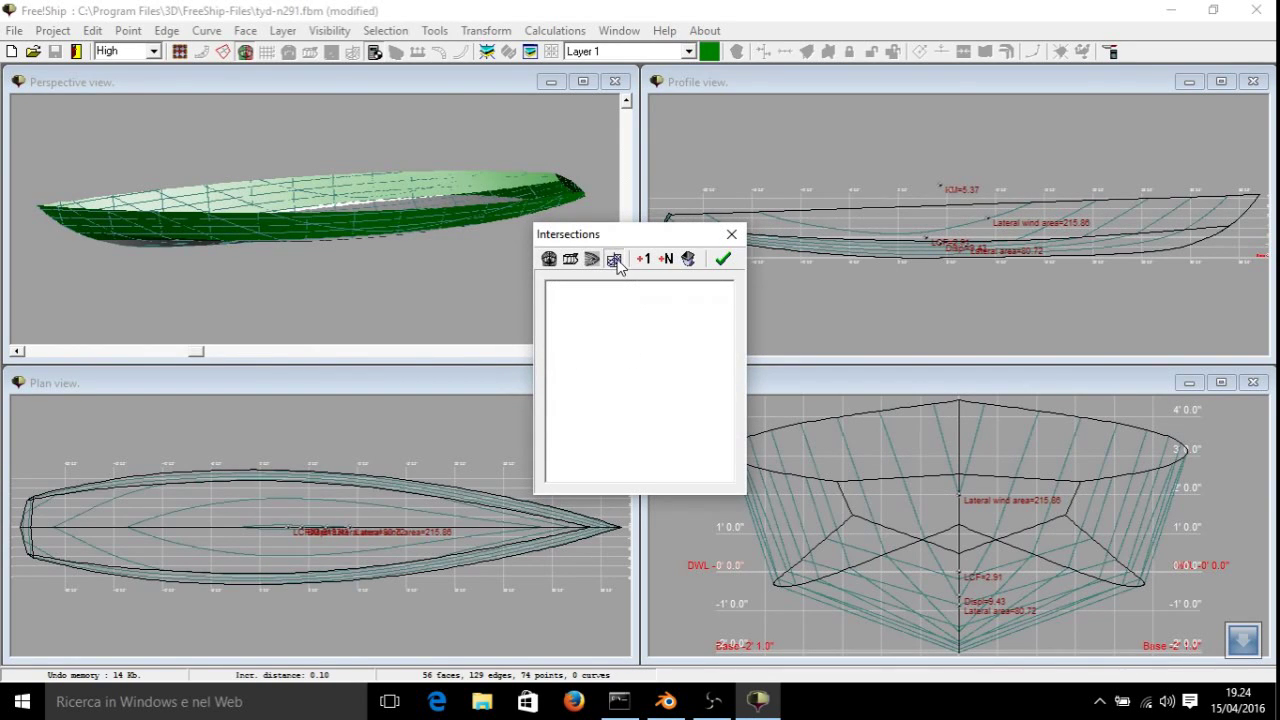
left_click(667, 260)
left_click(601, 396)
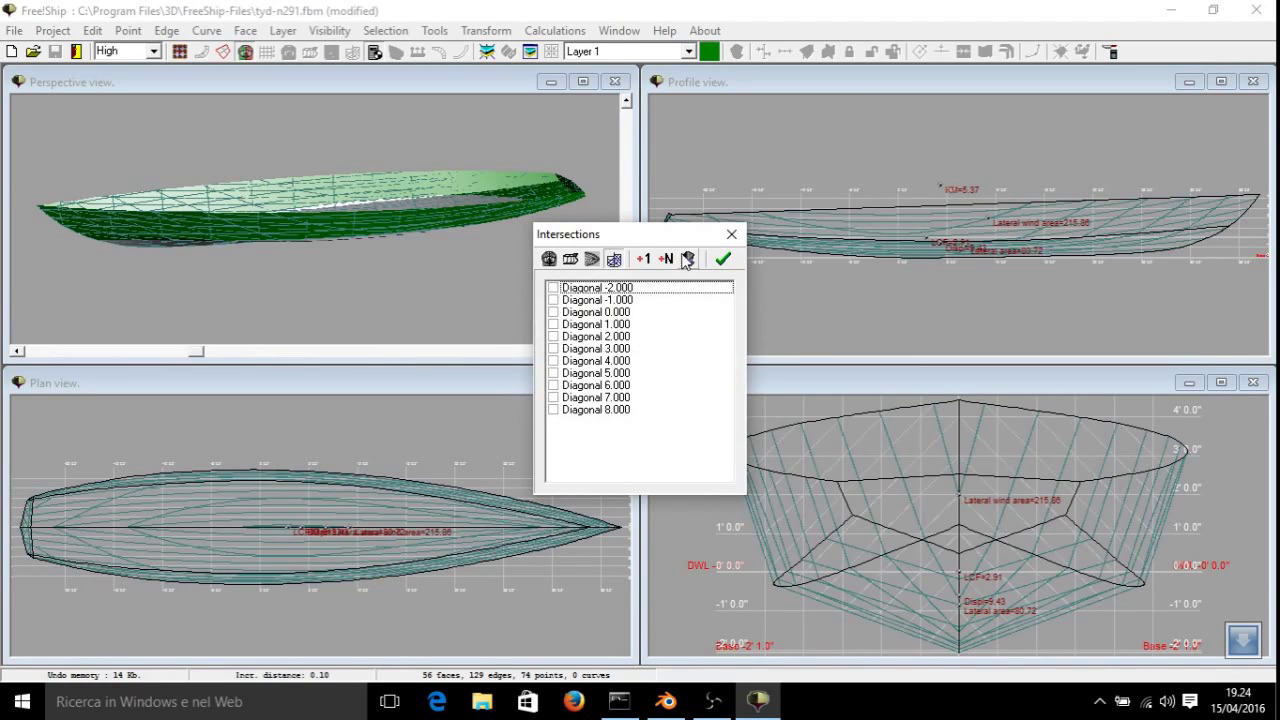
left_click(724, 260)
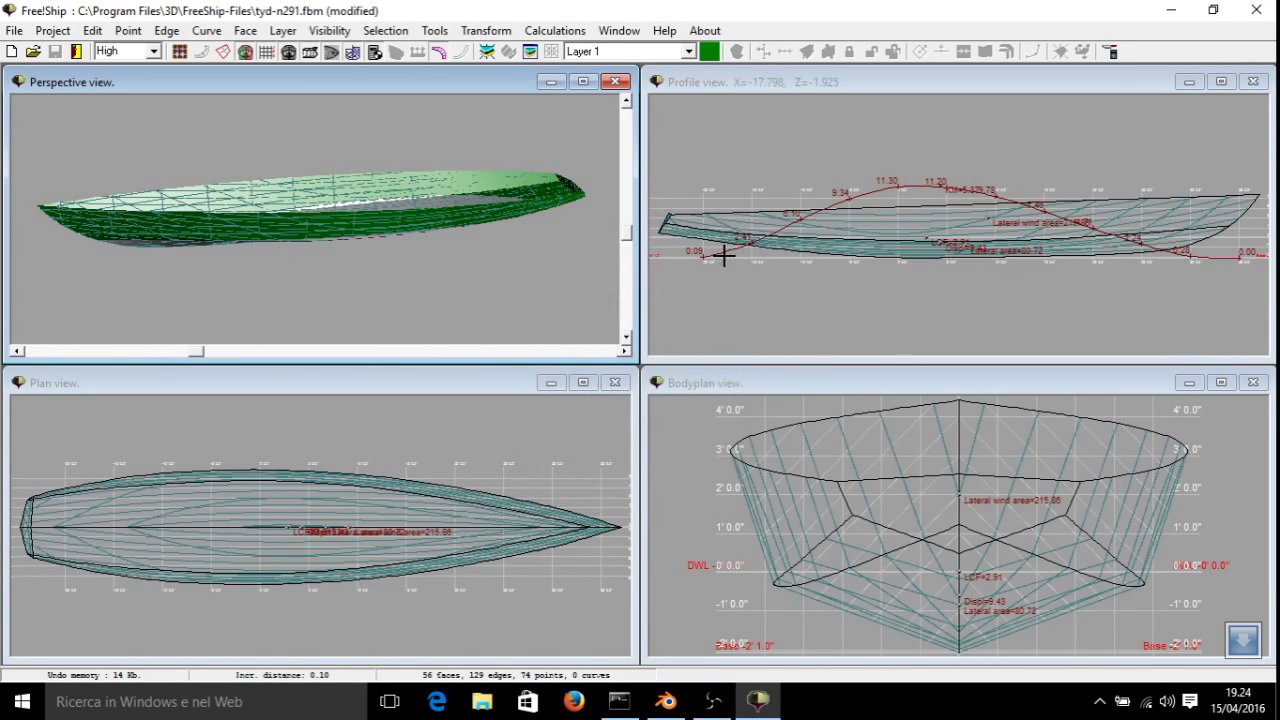
Open the hull's linesplan and switch off shading to show plain line drawings.
scroll(948, 176, "down", 2)
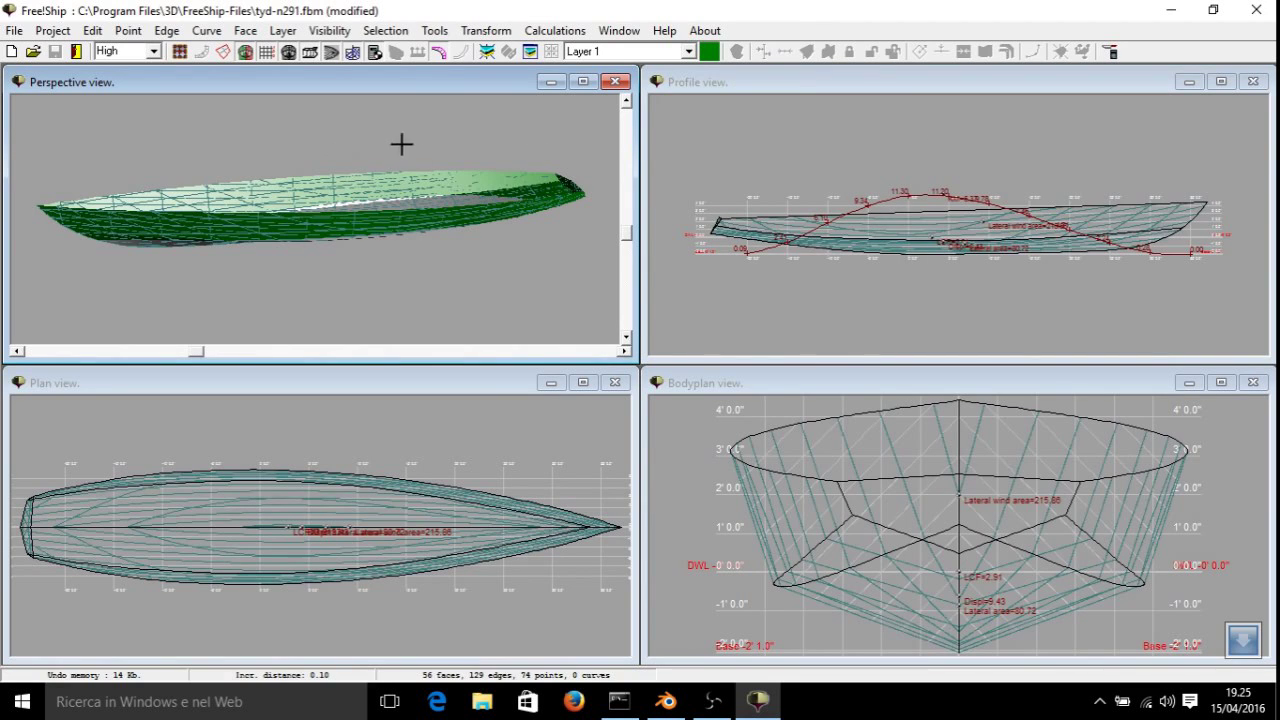
right_click_drag(401, 144, 115, 235)
right_click_drag(519, 186, 186, 98)
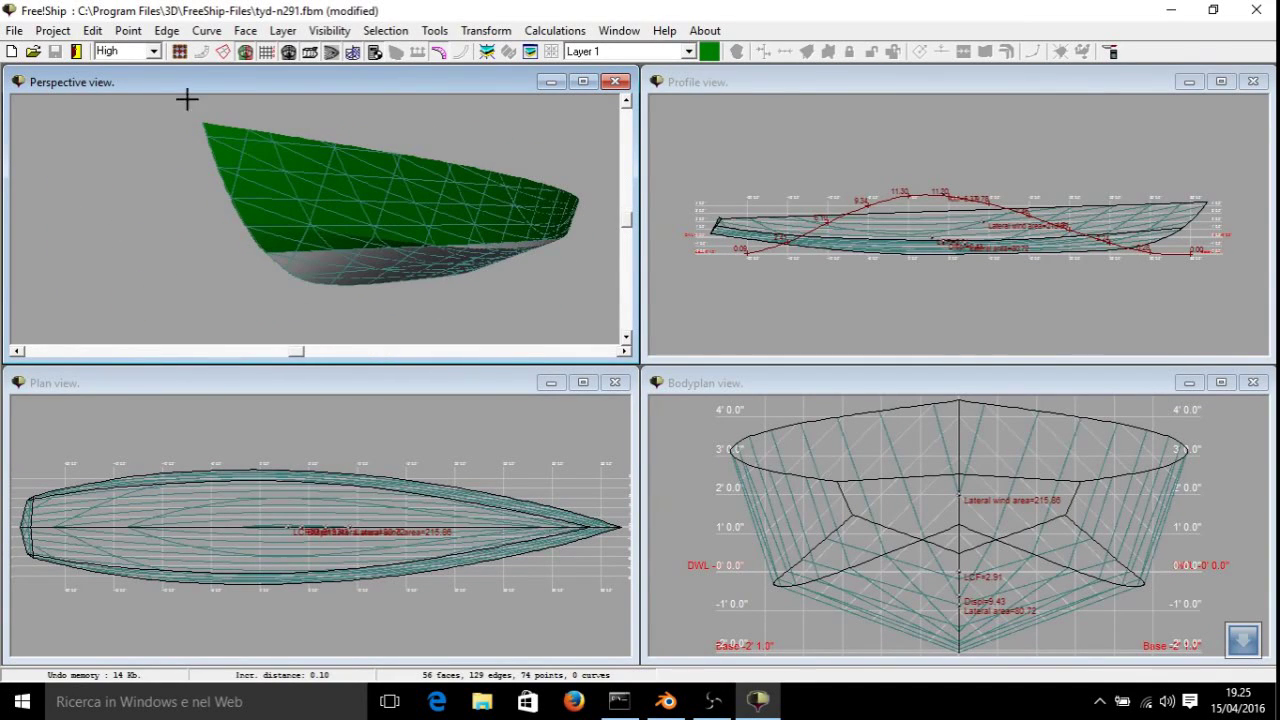
left_click(55, 31)
left_click(78, 70)
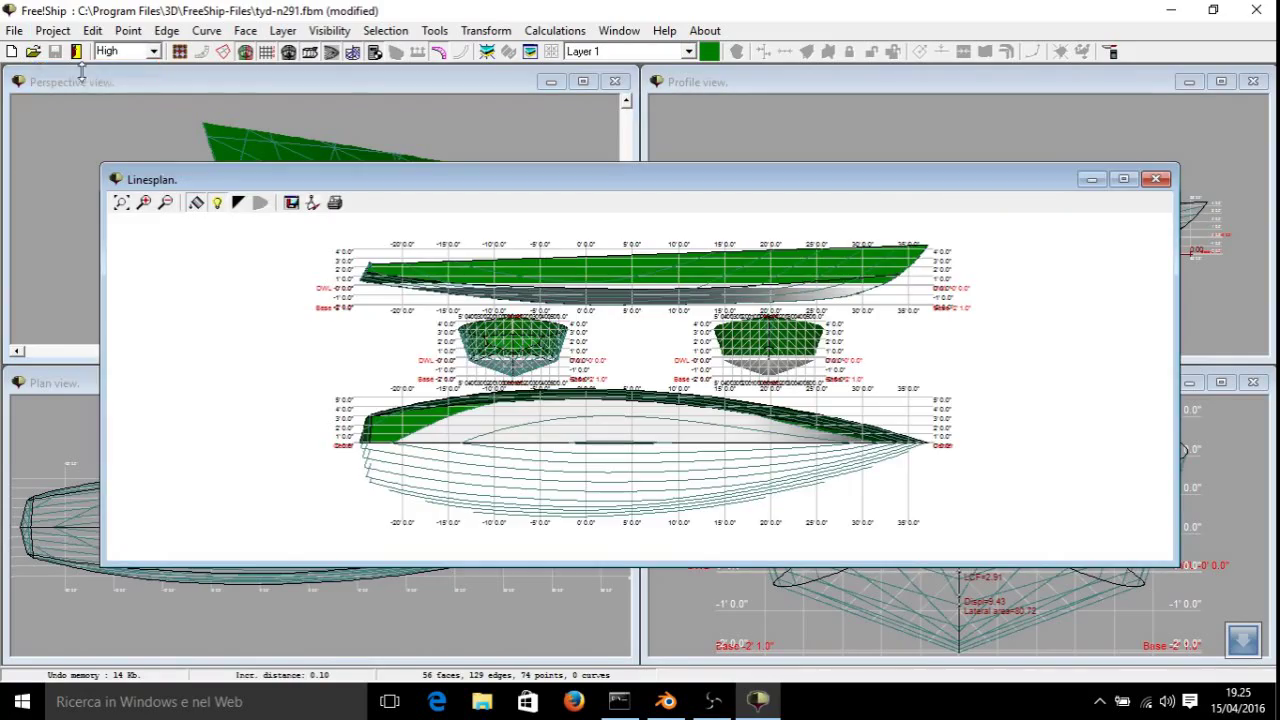
left_click(237, 203)
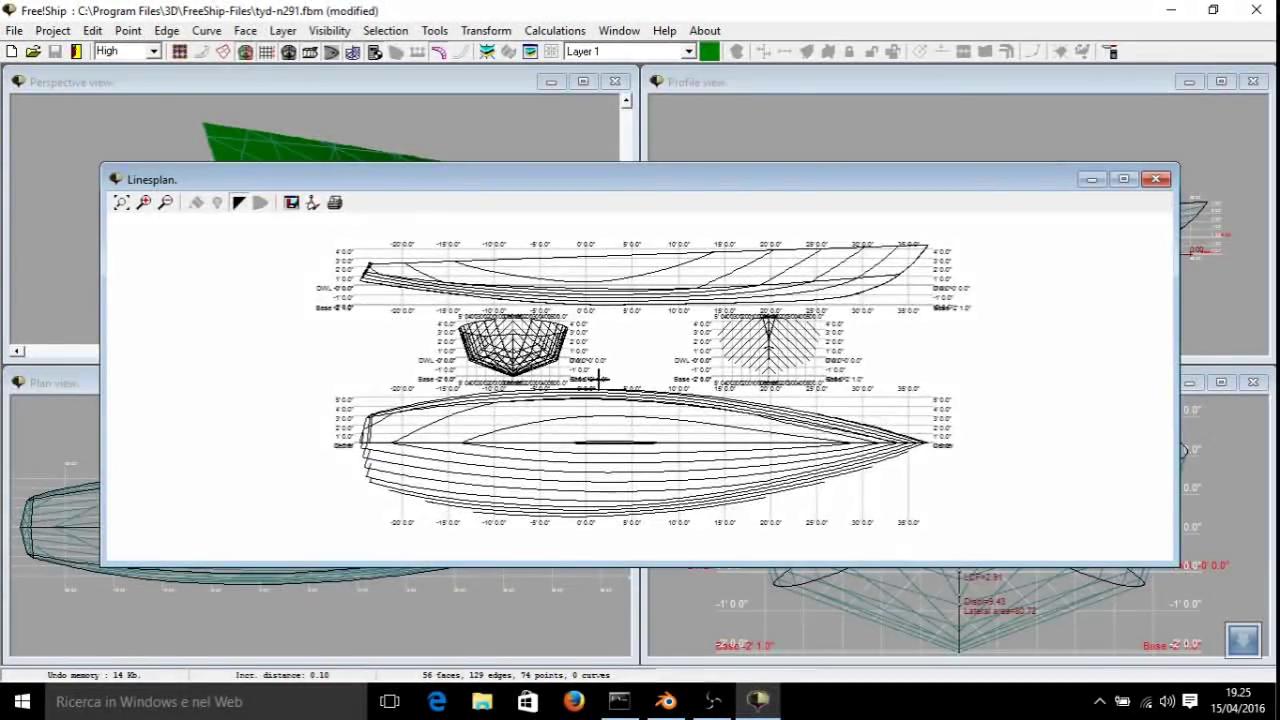
Zoom into the linesplan, close it, and maximize the Perspective view.
scroll(600, 378, "up", 2)
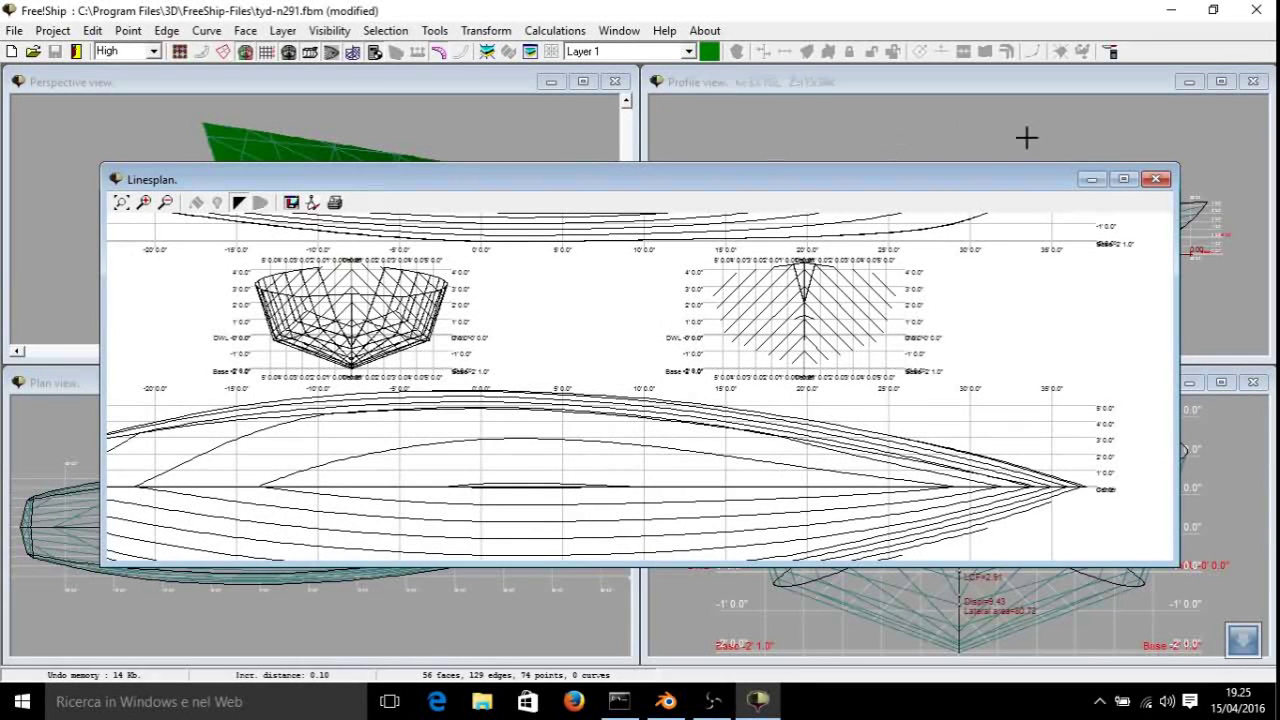
left_click(1155, 180)
left_click(581, 82)
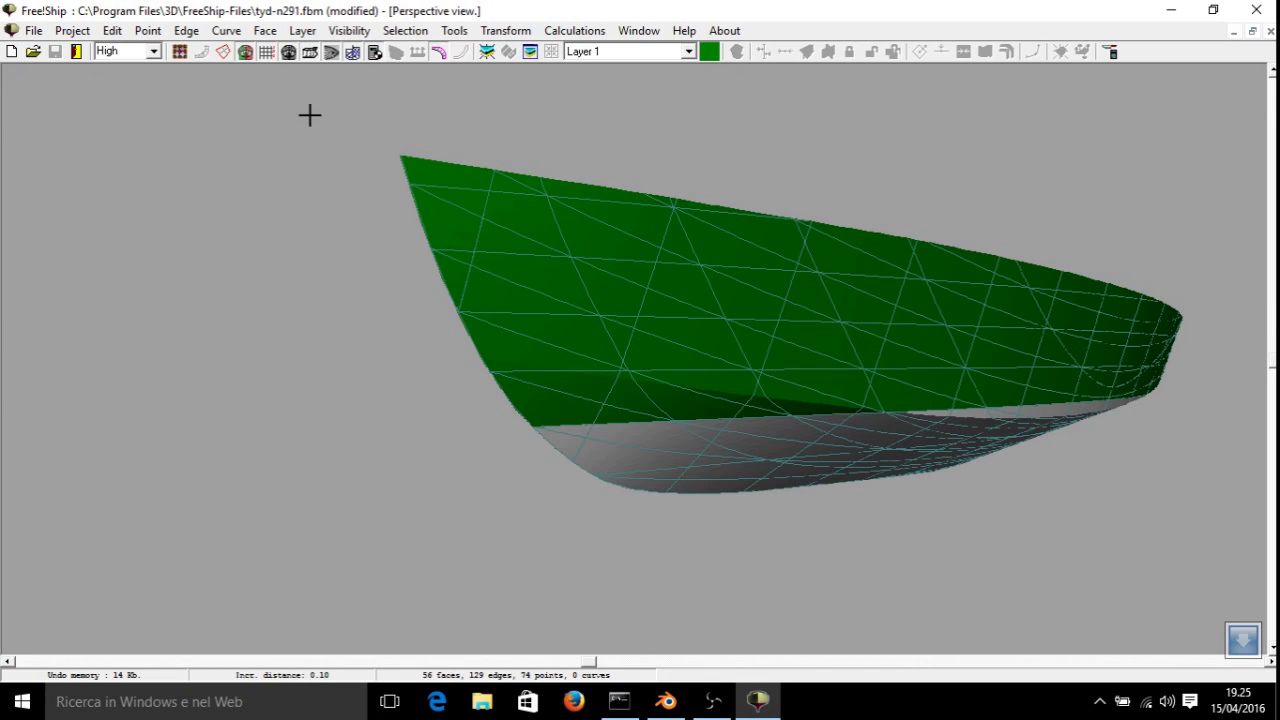
Hide the hull's mesh lines and colour the surface by Gaussian curvature.
left_click(309, 53)
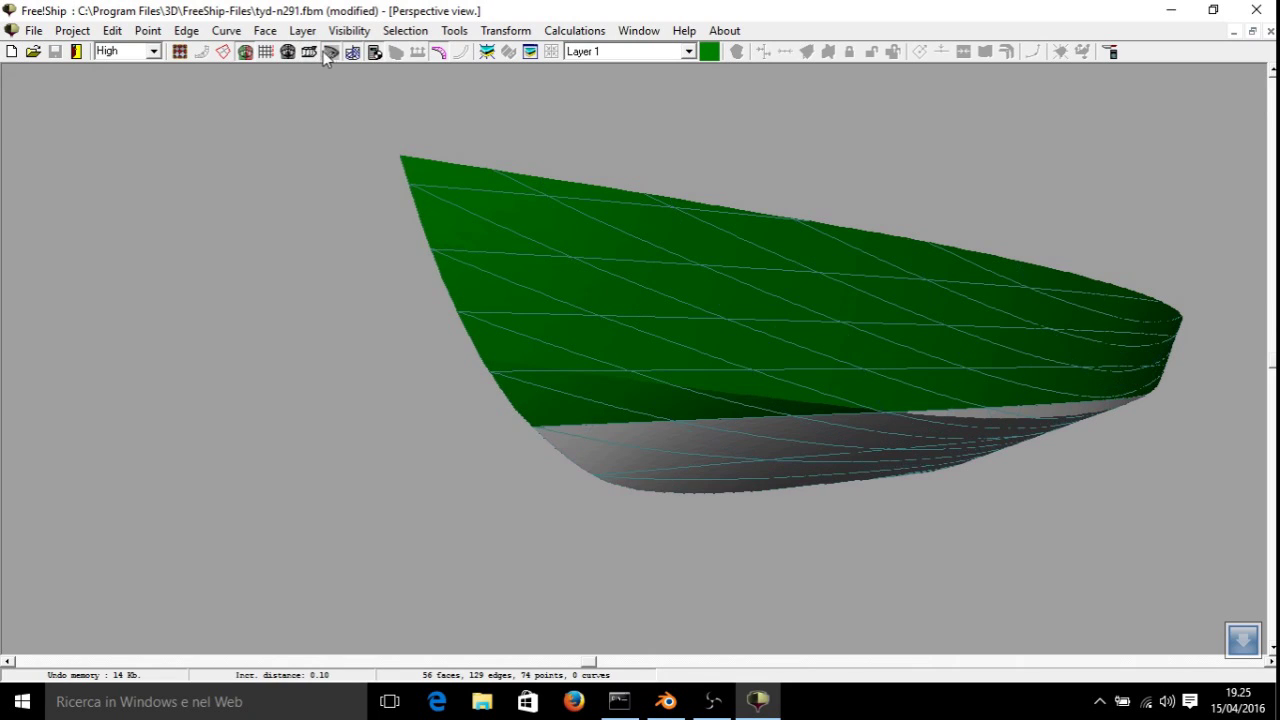
left_click(353, 55)
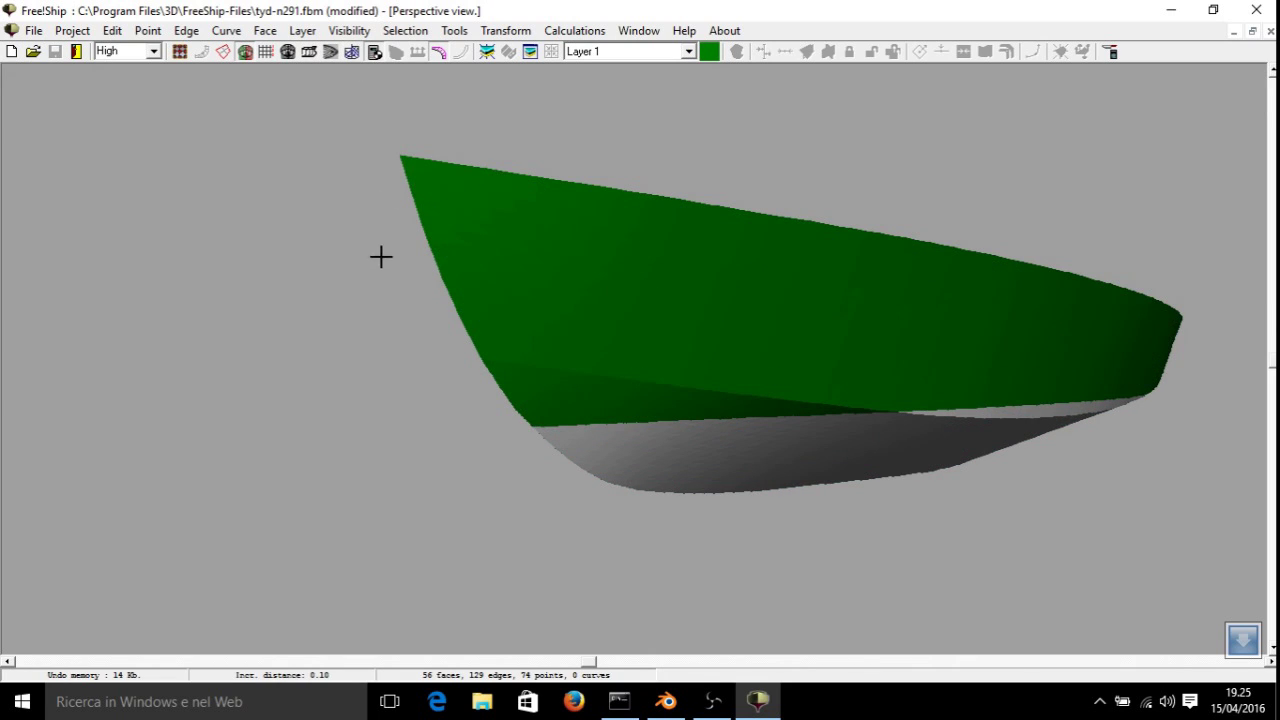
right_click(380, 274)
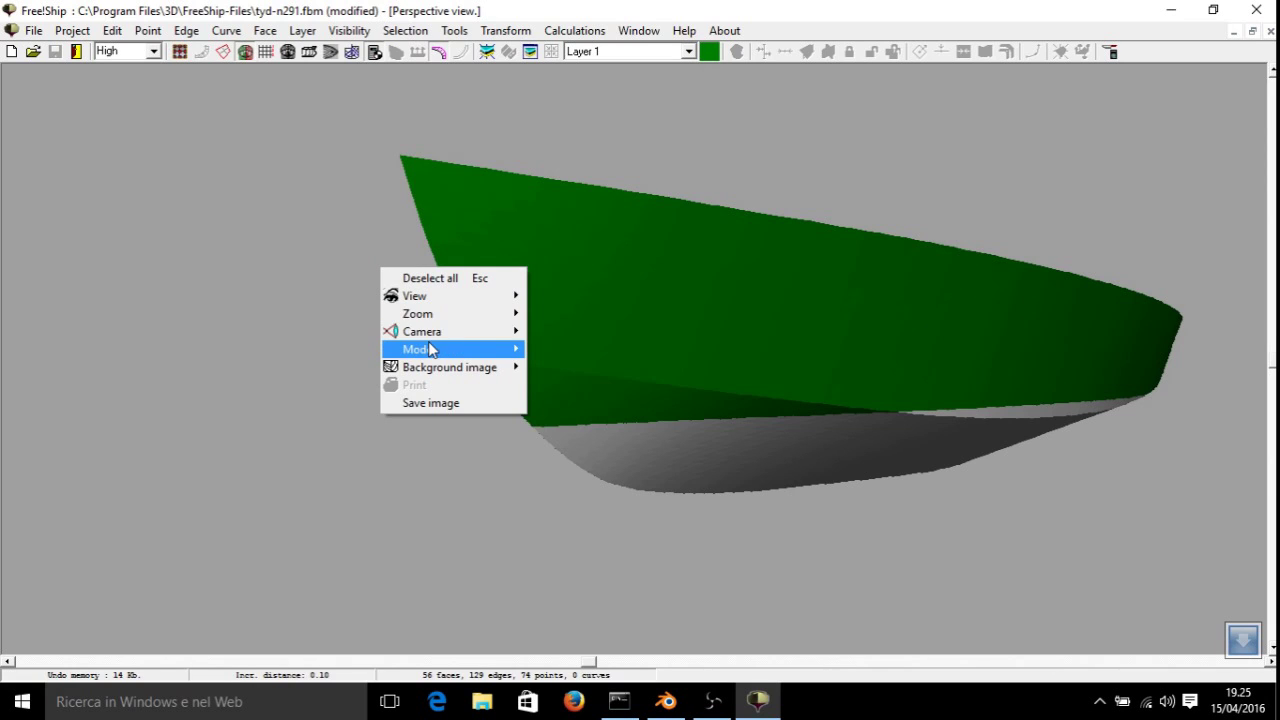
mouse_move(459, 348)
left_click(584, 385)
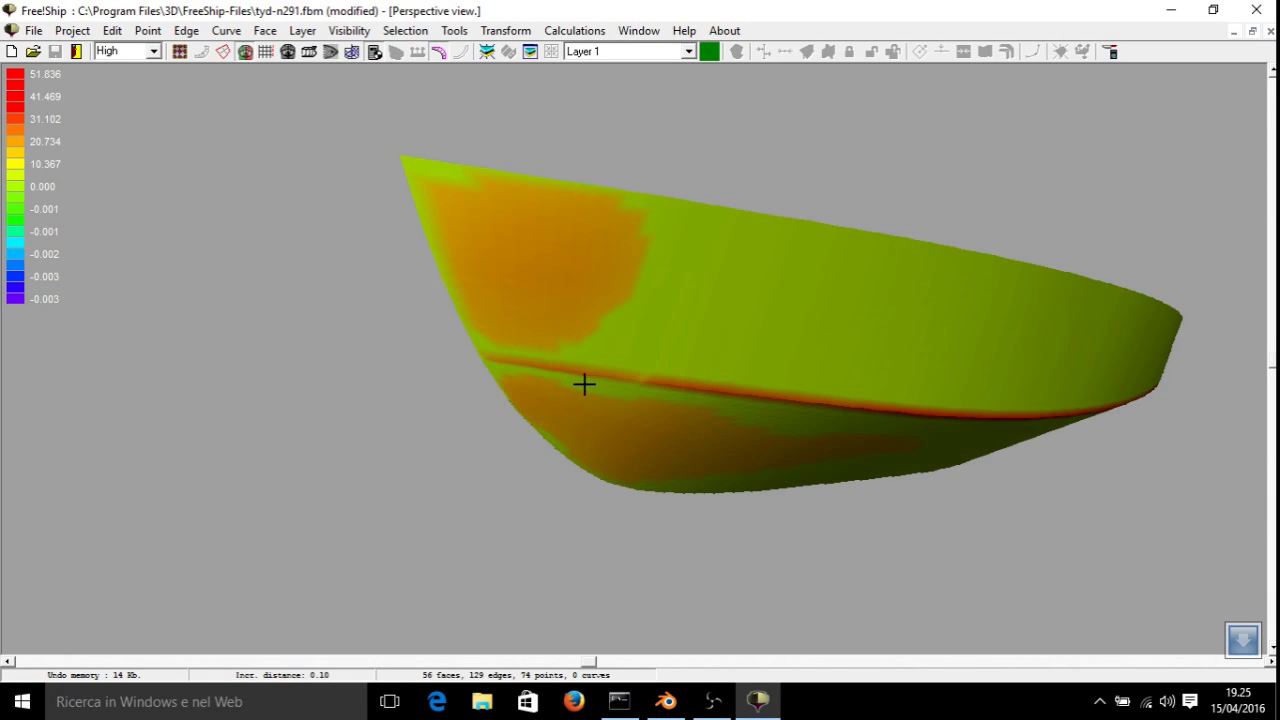
right_click_drag(587, 386, 659, 234)
Switch the hull to zebra shading and rotate it to a three-quarter view.
mouse_move(737, 312)
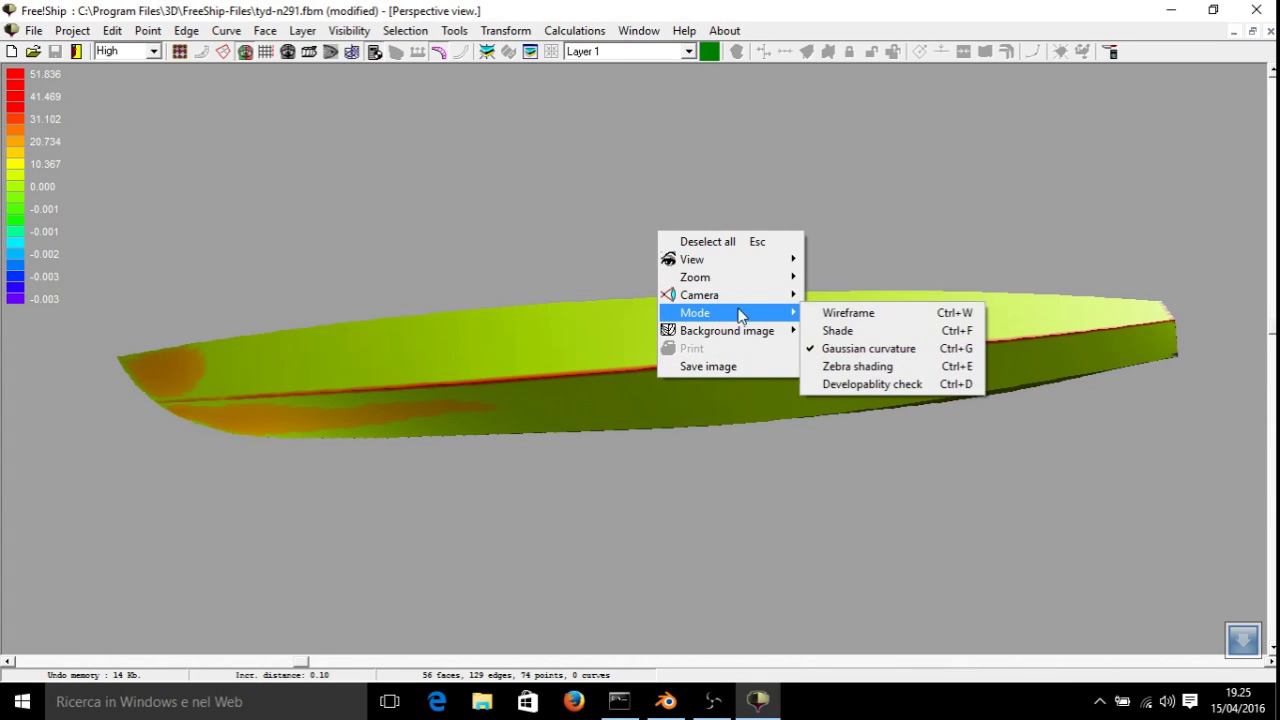
left_click(878, 365)
mouse_move(878, 365)
right_mouse_down()
mouse_move(457, 254)
mouse_move(634, 217)
mouse_move(683, 220)
mouse_move(726, 249)
mouse_move(743, 310)
mouse_move(998, 218)
mouse_move(729, 234)
mouse_move(740, 275)
mouse_move(640, 315)
right_mouse_up()
right_click_drag(668, 195, 941, 113)
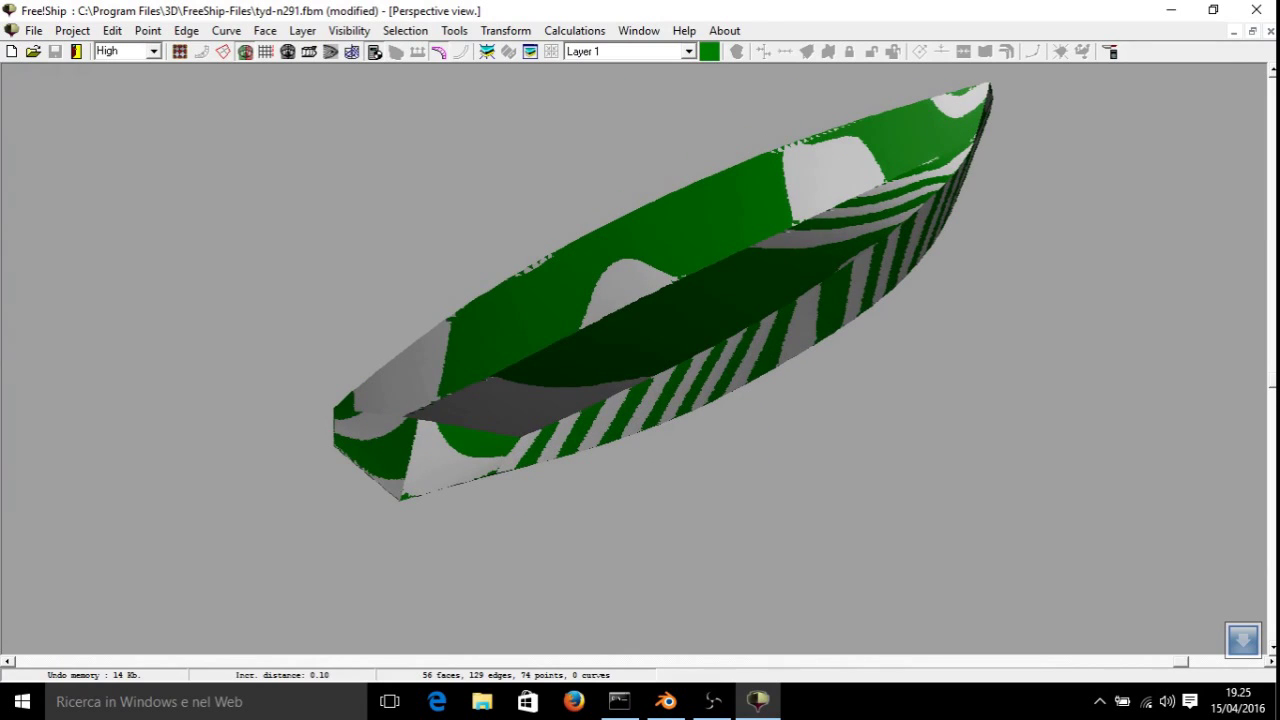
Restore the four tiled views and set the Perspective view back to Shade mode.
left_click(1253, 32)
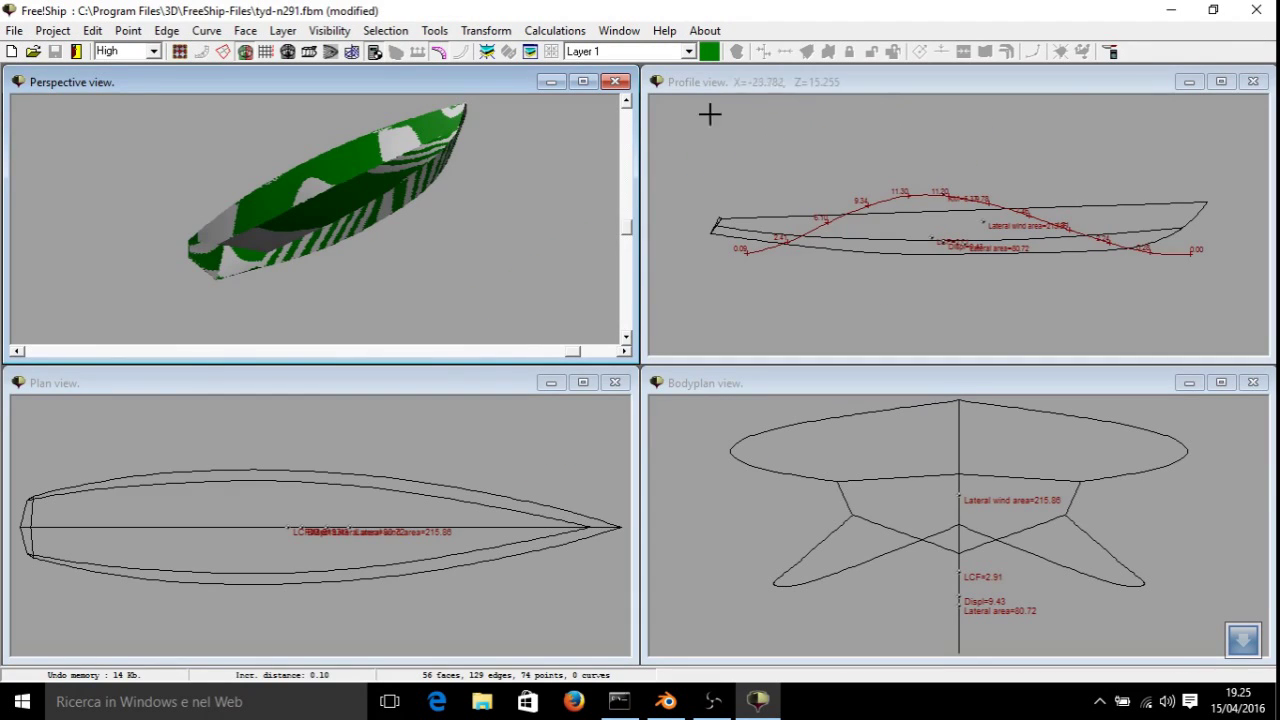
right_click(485, 171)
mouse_move(529, 253)
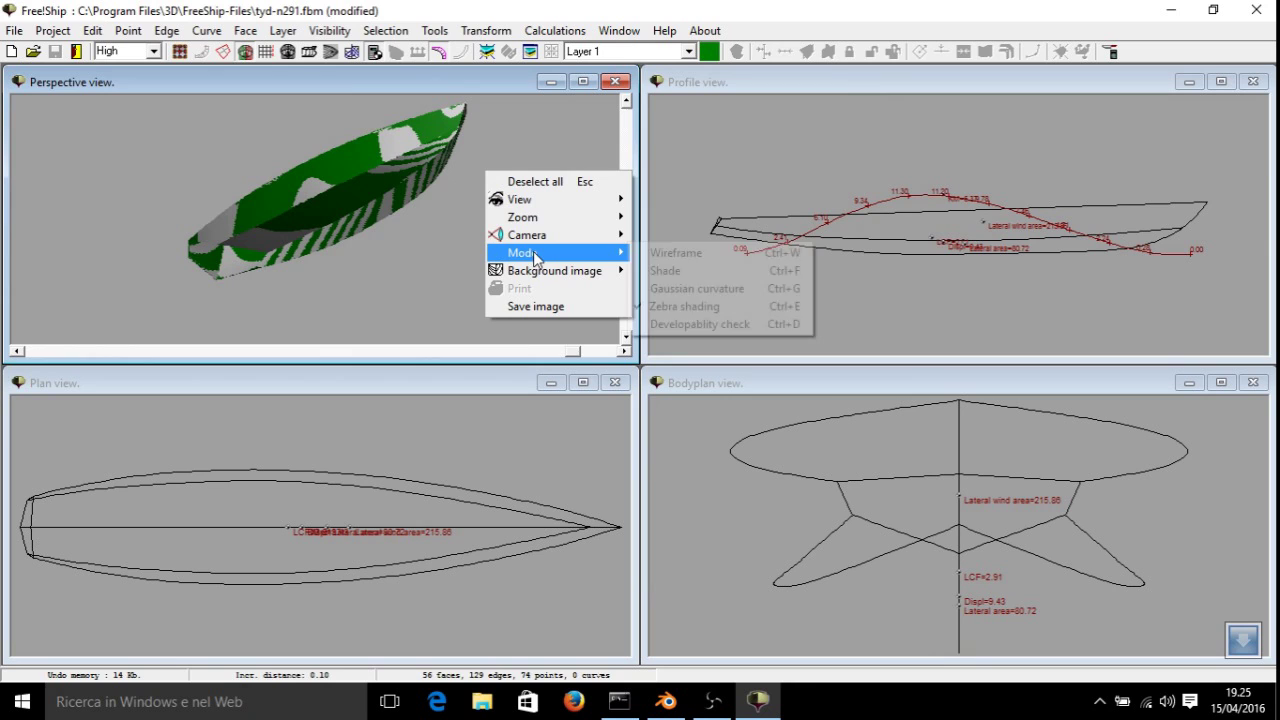
left_click(665, 270)
mouse_move(576, 182)
right_mouse_down()
mouse_move(528, 200)
mouse_move(360, 198)
mouse_move(453, 121)
right_mouse_up()
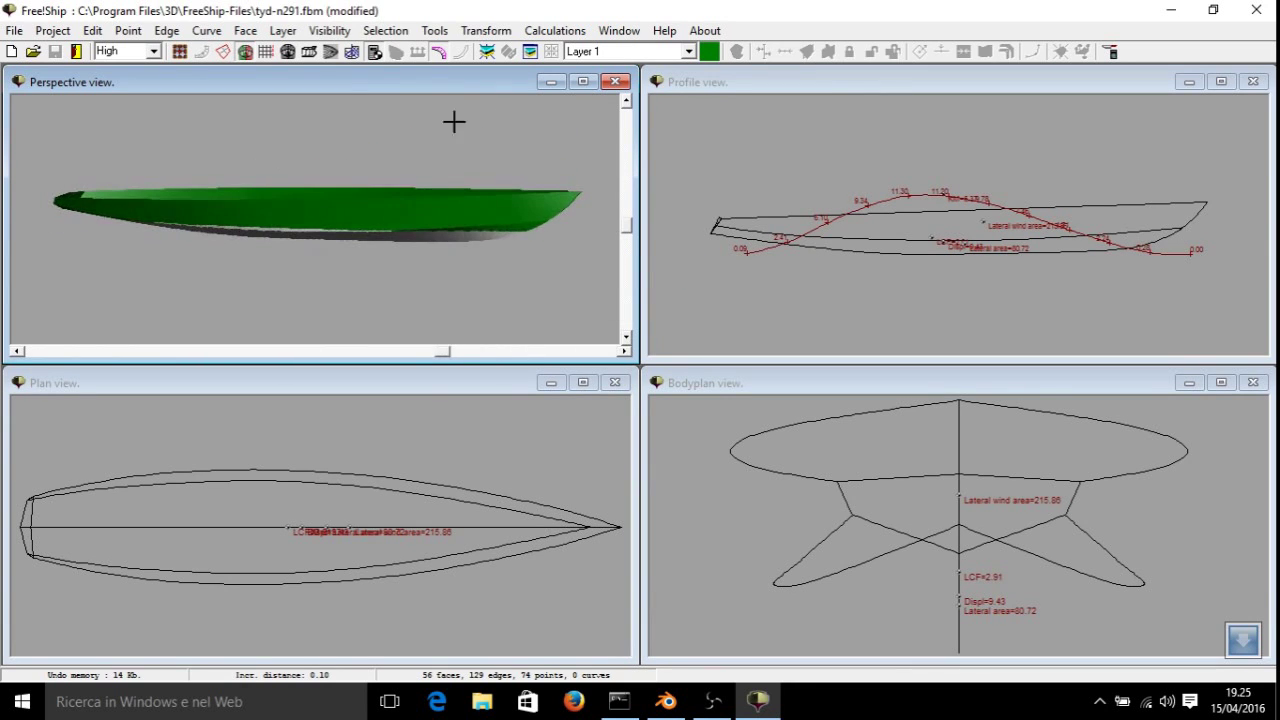
Run Design hydrostatics and scroll through the results showing 9.429 tons displacement.
left_click(555, 31)
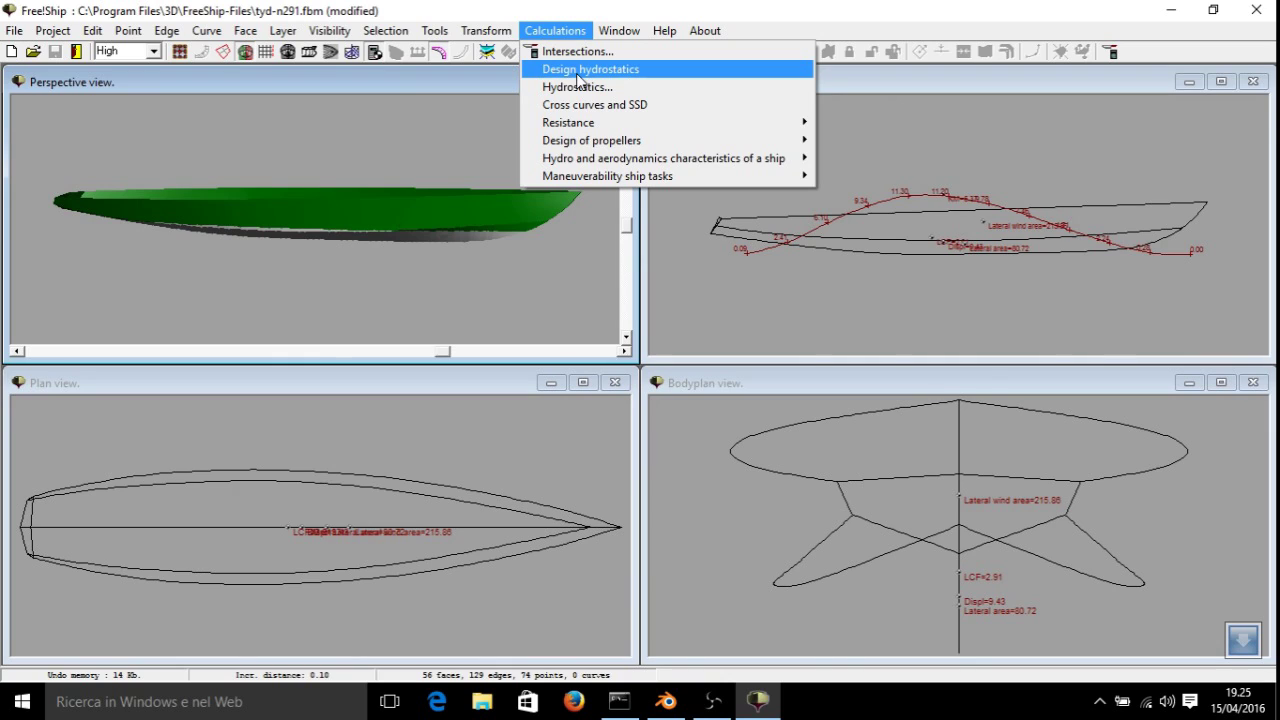
left_click(580, 71)
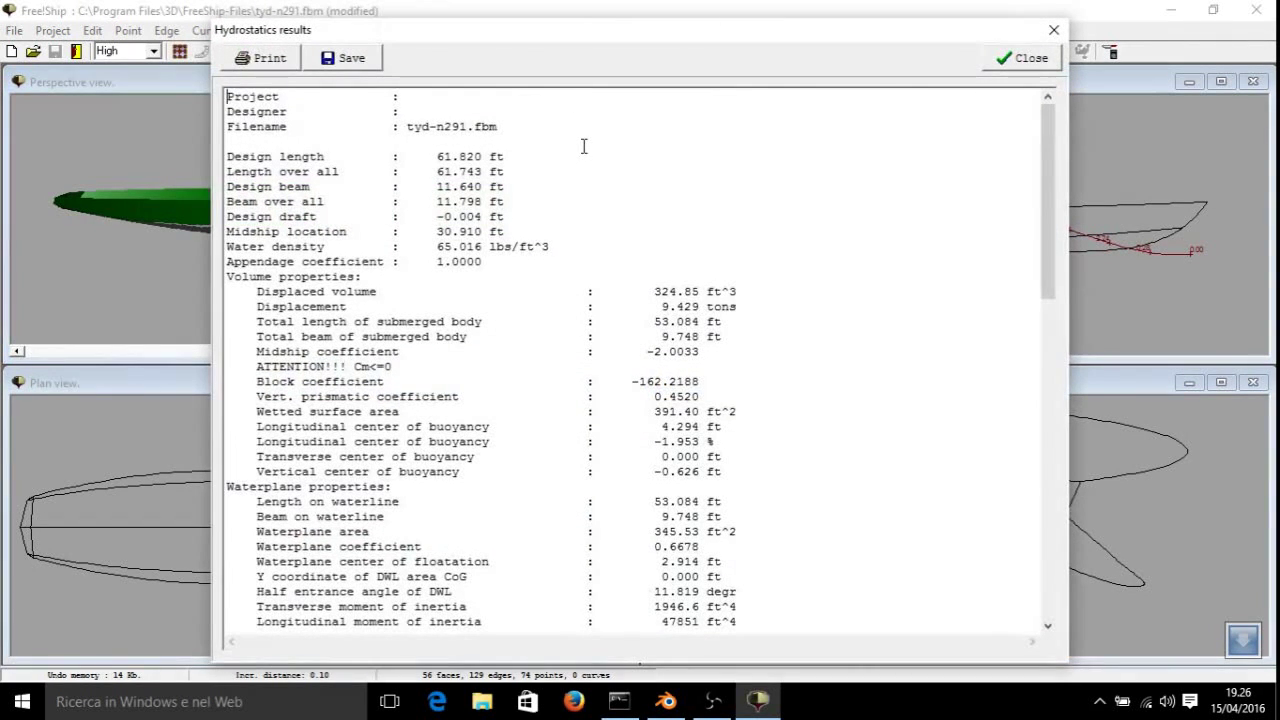
scroll(770, 186, "down", 11)
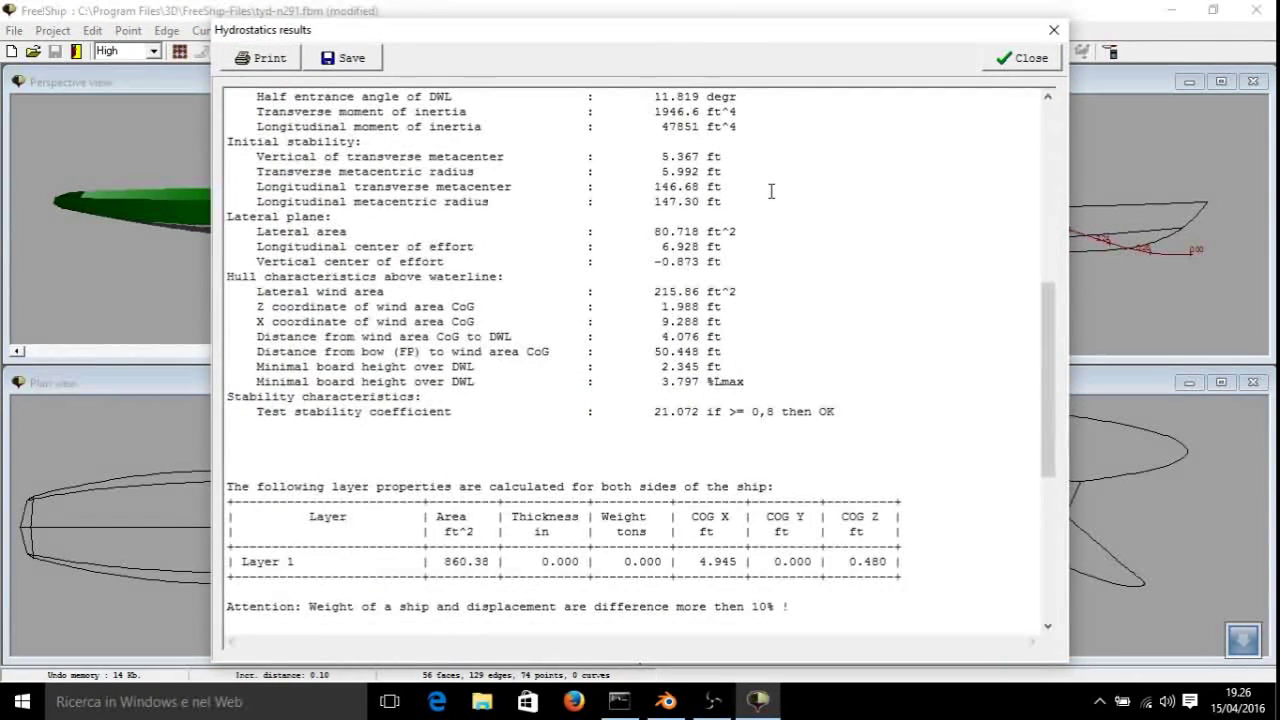
scroll(771, 190, "down", 9)
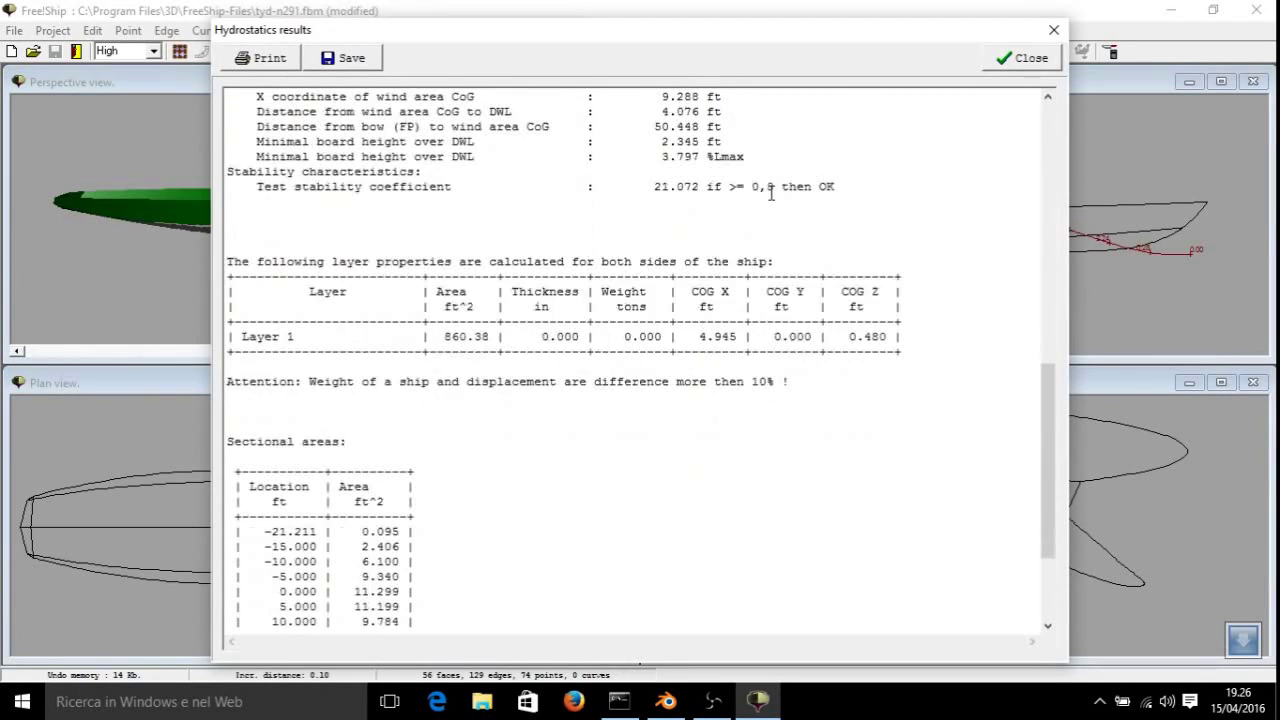